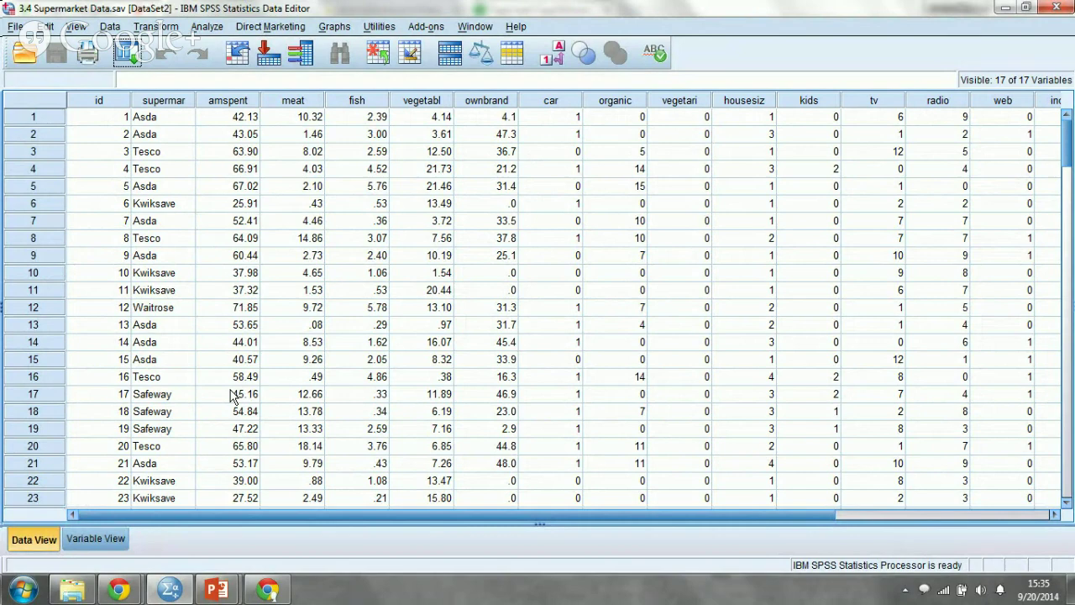
# - Review the variable definitions and measurement levels of the supermarket dataset, and return to the case data
pyautogui.click(96, 538)
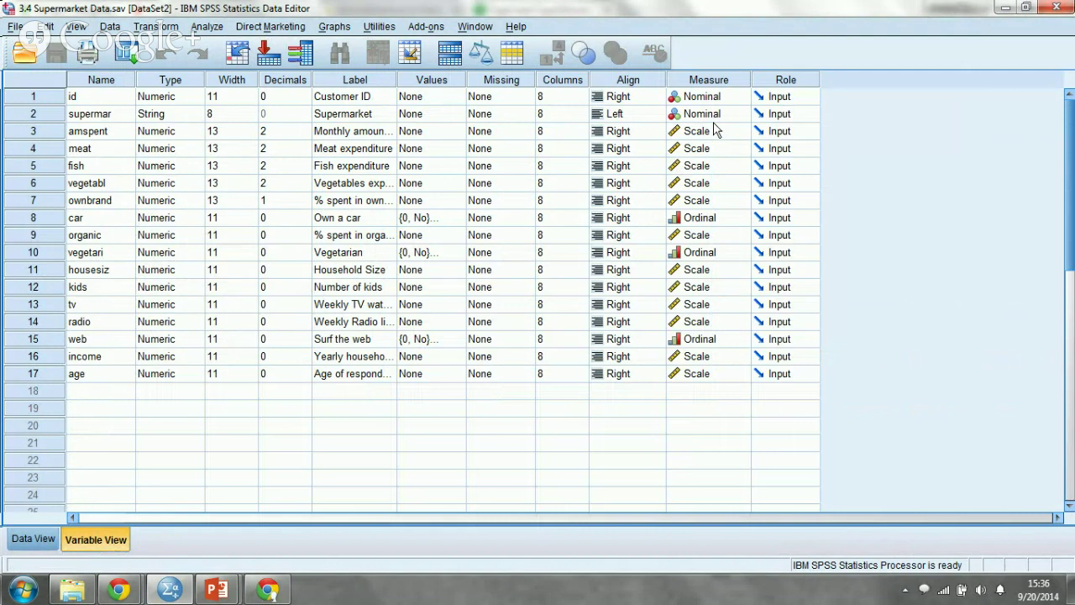
pyautogui.moveTo(118, 590)
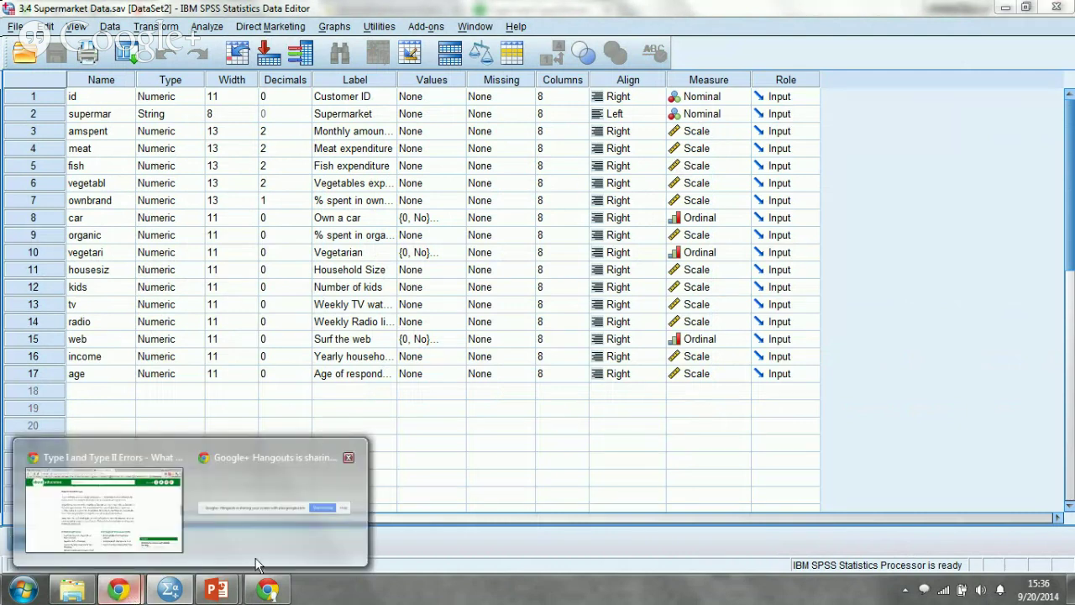
pyautogui.click(461, 499)
pyautogui.click(461, 499)
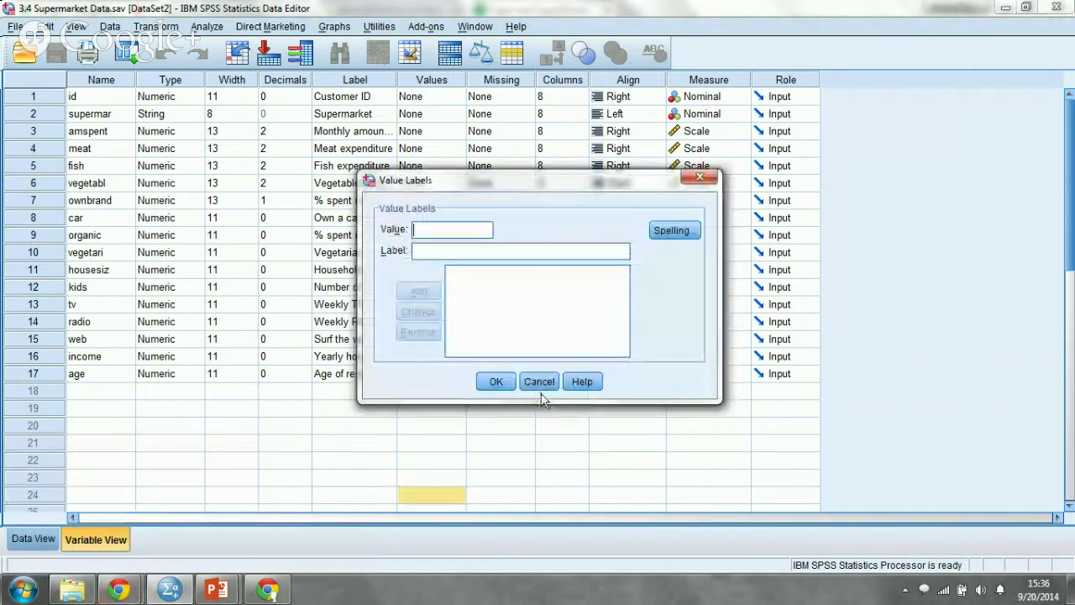
pyautogui.click(540, 384)
pyautogui.click(34, 544)
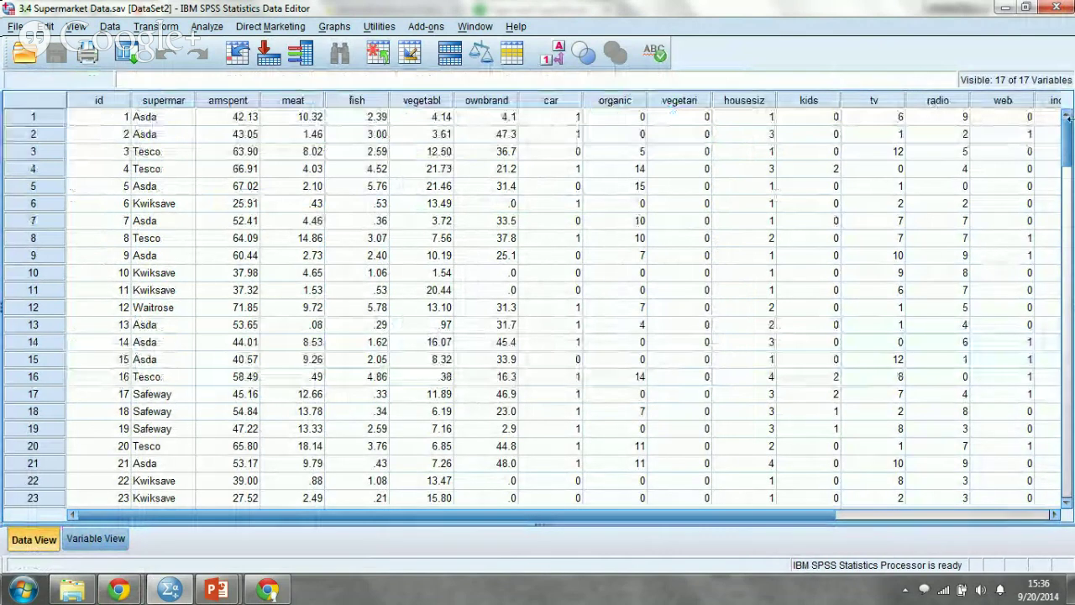
# - Examine the customer IDs that identify the individual cases in the id column
pyautogui.click(116, 186)
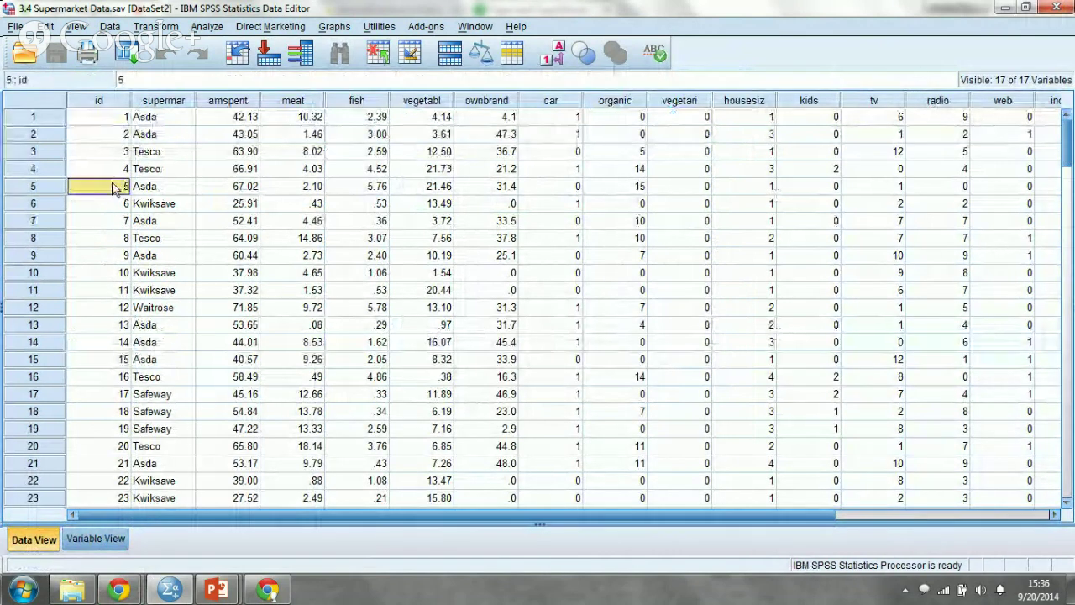
pyautogui.click(116, 238)
pyautogui.click(116, 272)
pyautogui.click(116, 376)
pyautogui.click(115, 446)
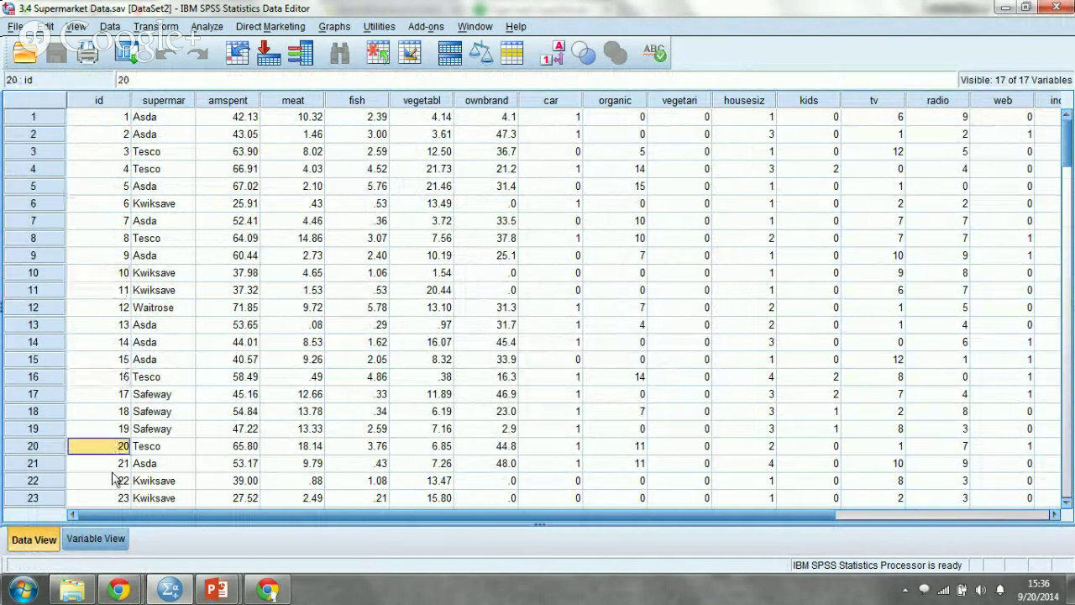
pyautogui.click(113, 482)
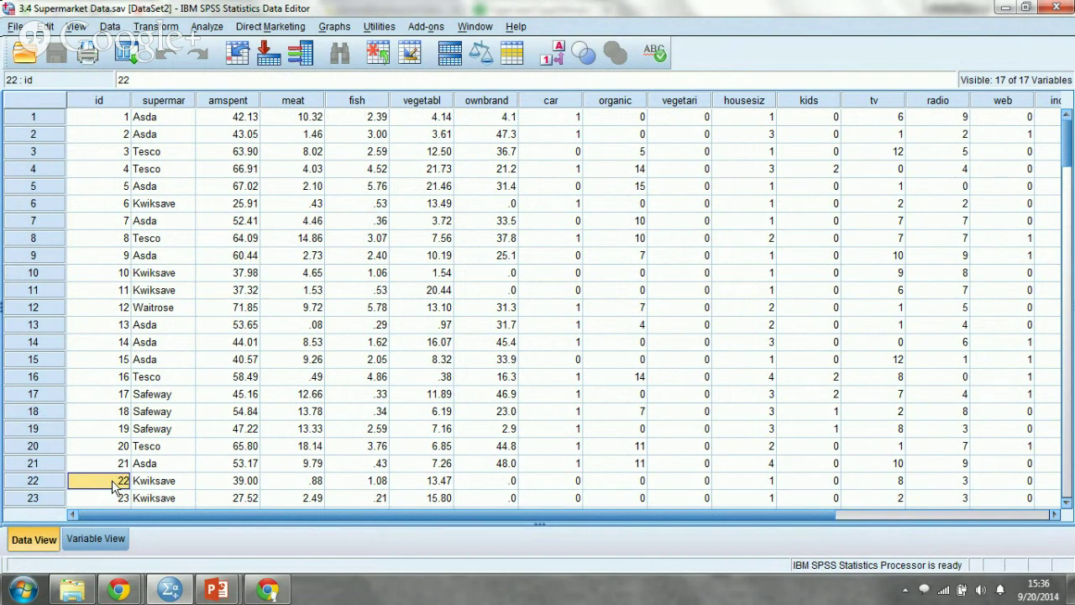
# - Inspect the amspent column and the amounts of its first two cases
pyautogui.click(248, 122)
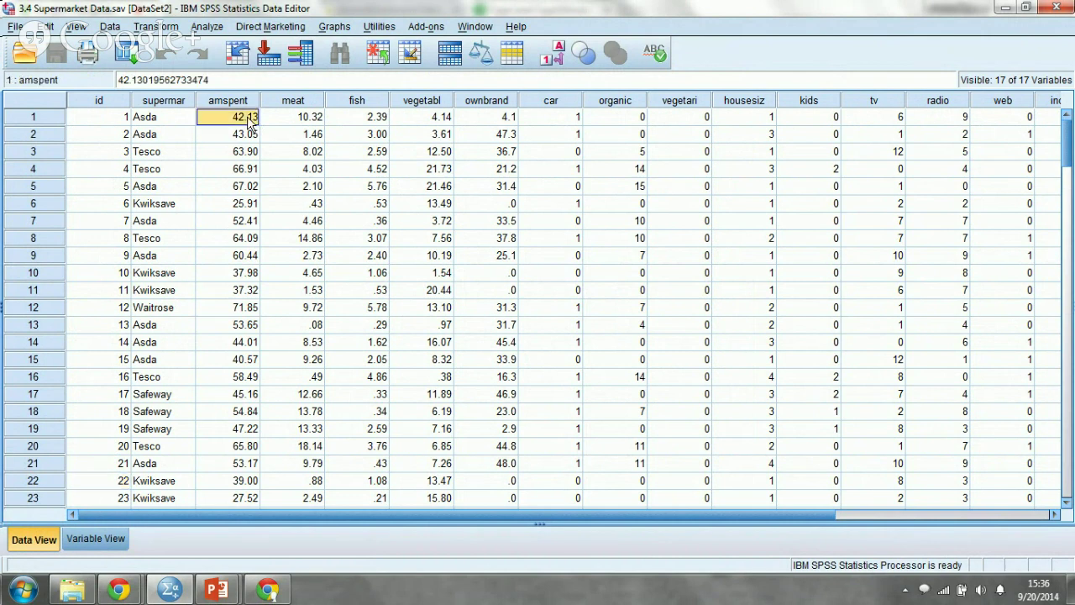
pyautogui.click(239, 101)
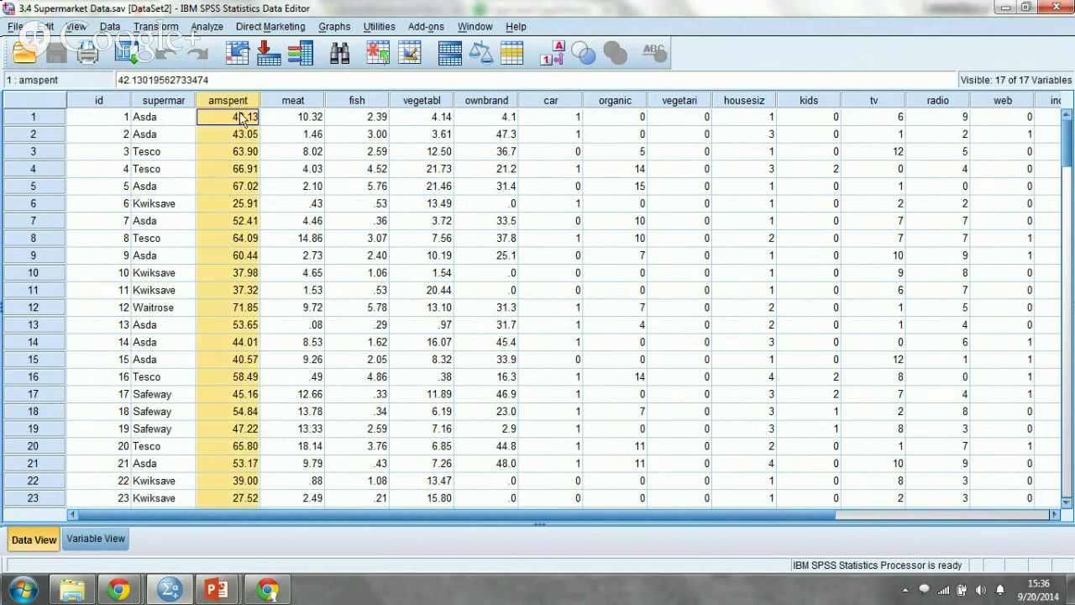
pyautogui.click(240, 120)
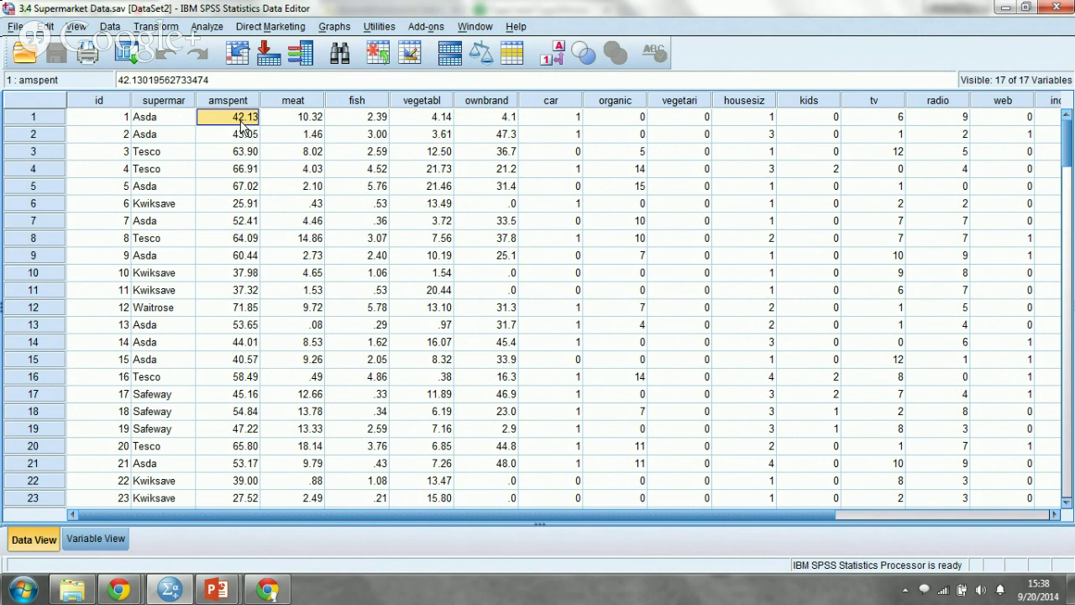
pyautogui.click(246, 129)
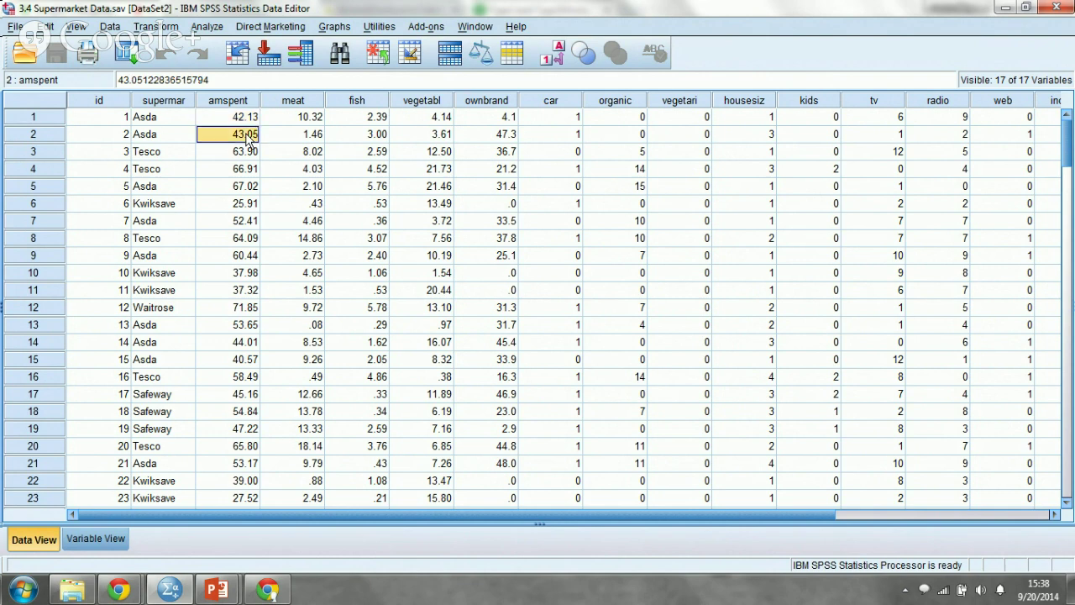
pyautogui.click(247, 123)
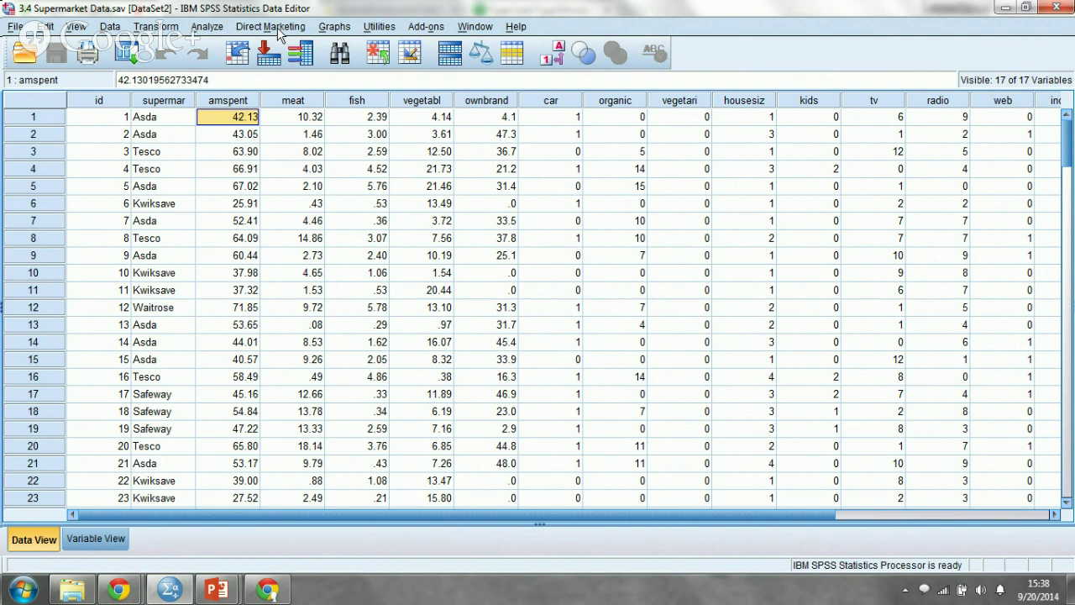
pyautogui.click(208, 27)
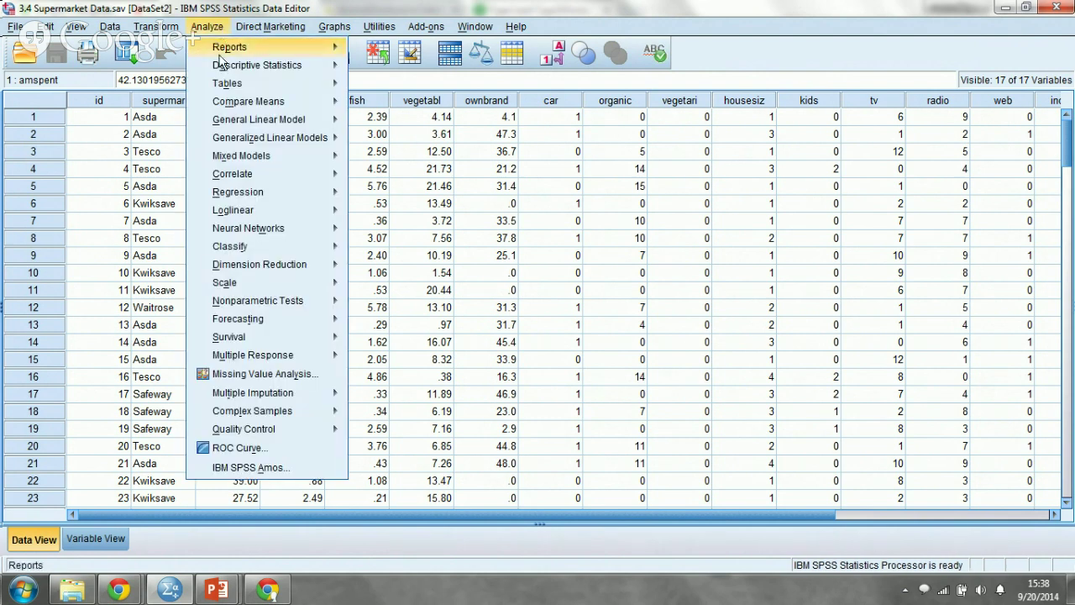
pyautogui.moveTo(222, 67)
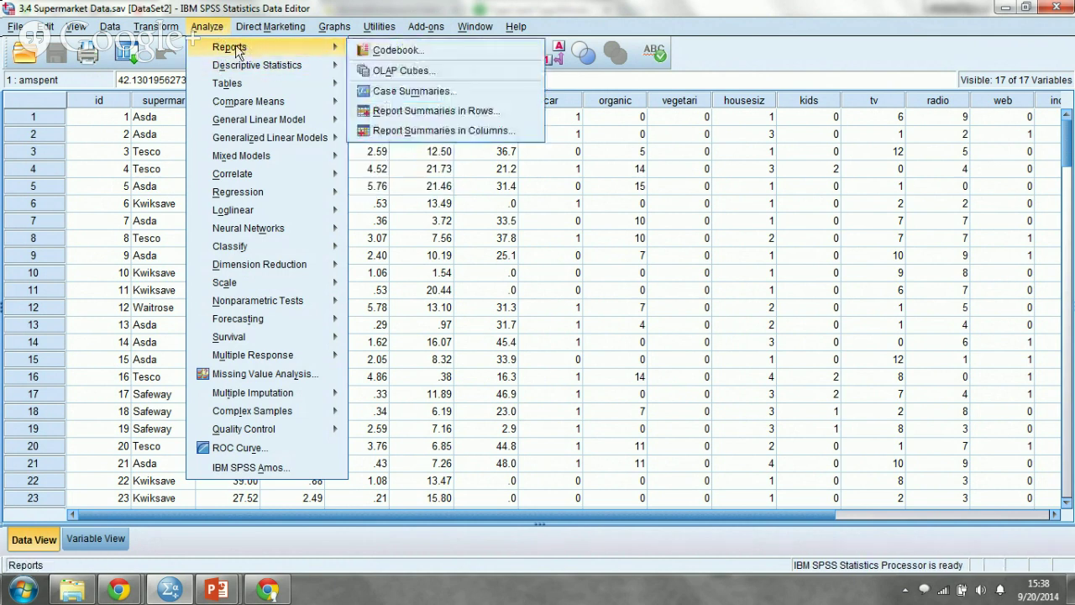
pyautogui.click(210, 27)
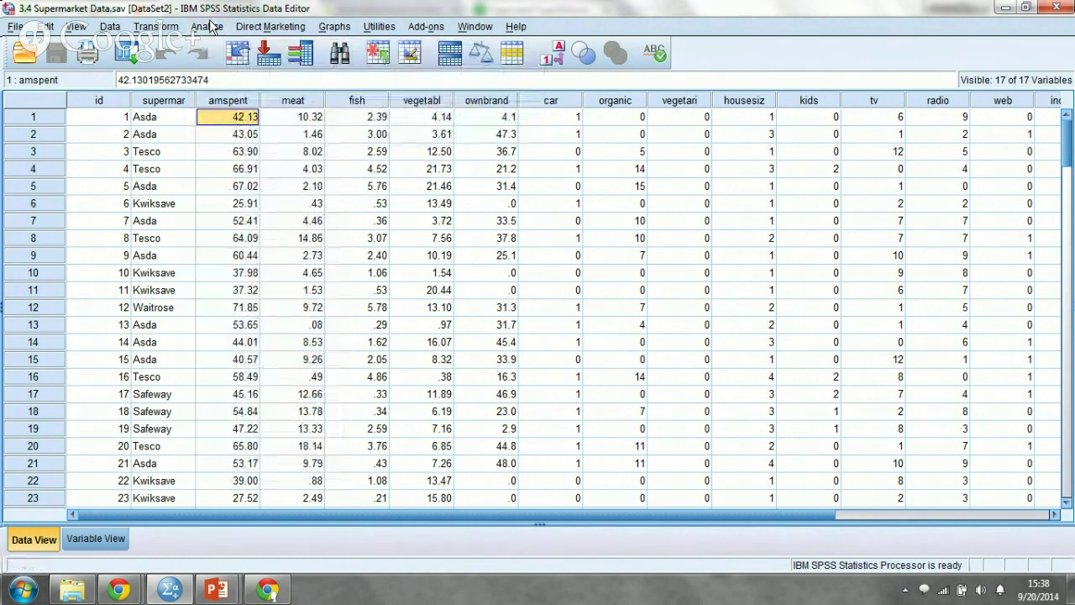
# - Inspect the meat, fish, vegetabl, ownbrand and car variables in the data
pyautogui.click(268, 118)
pyautogui.click(347, 119)
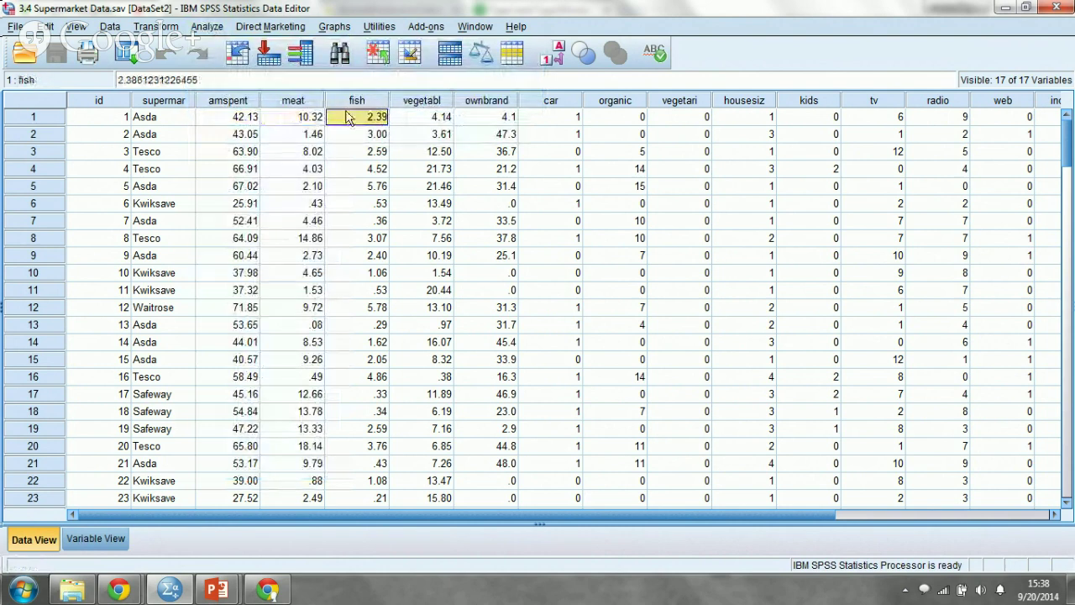
pyautogui.click(424, 117)
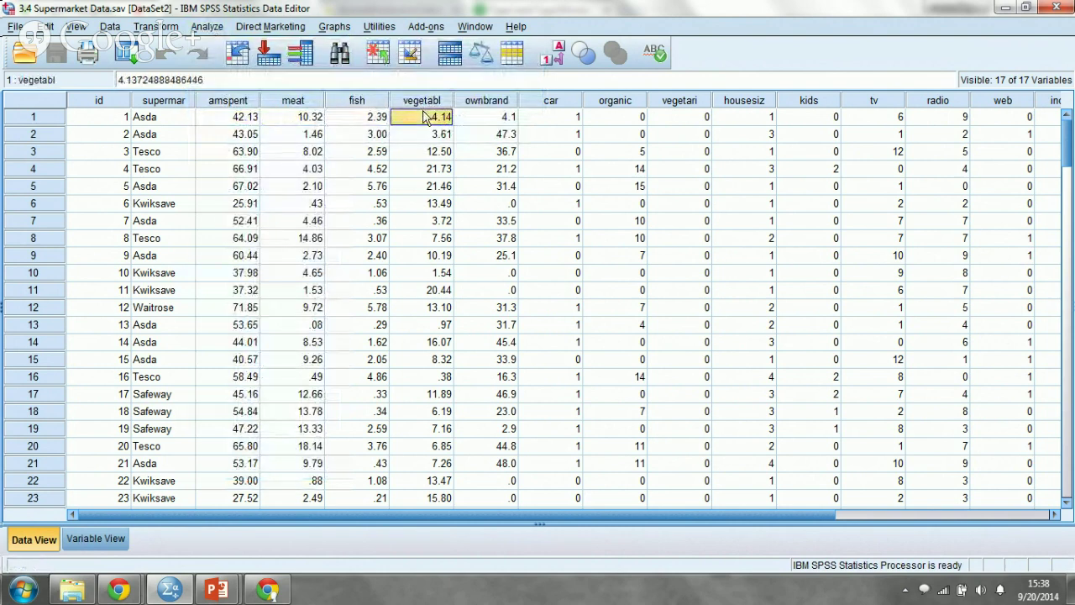
pyautogui.click(474, 107)
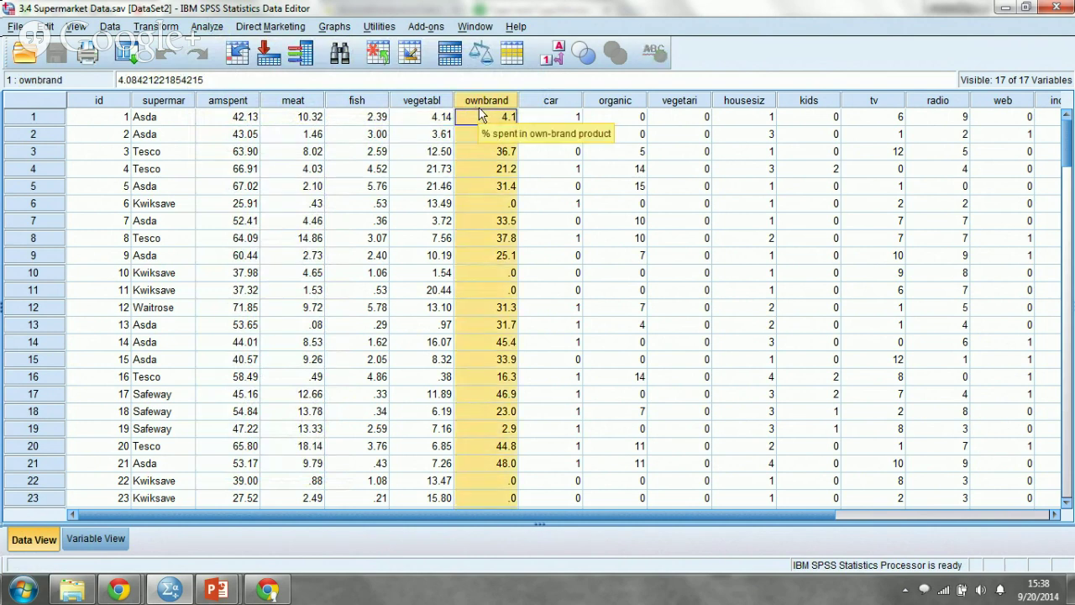
pyautogui.click(550, 104)
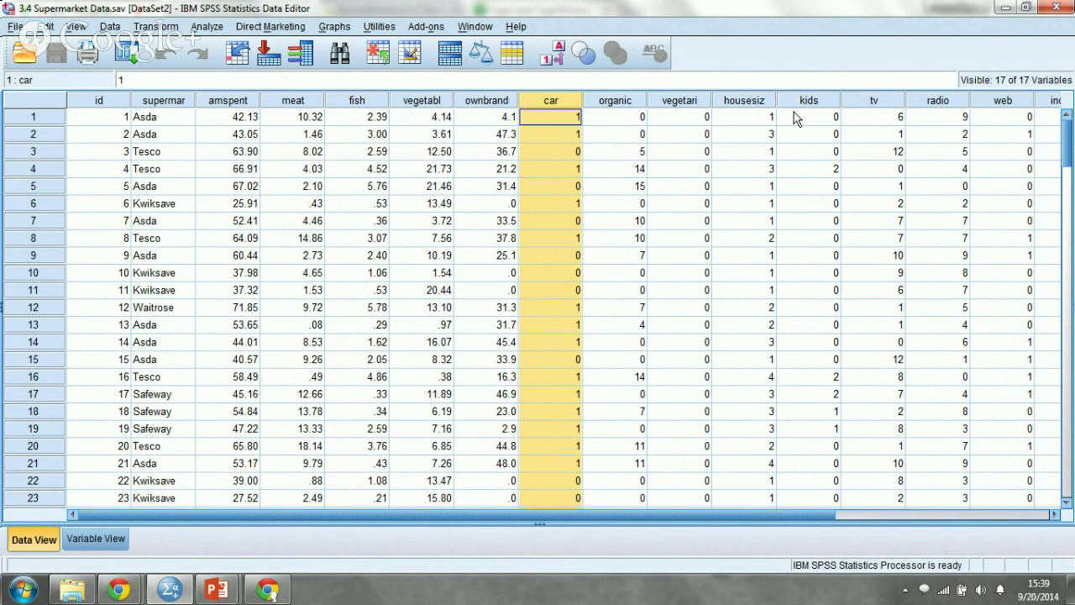
# - Start a Frequencies analysis and add the monthly amount spent as its first variable
pyautogui.click(236, 115)
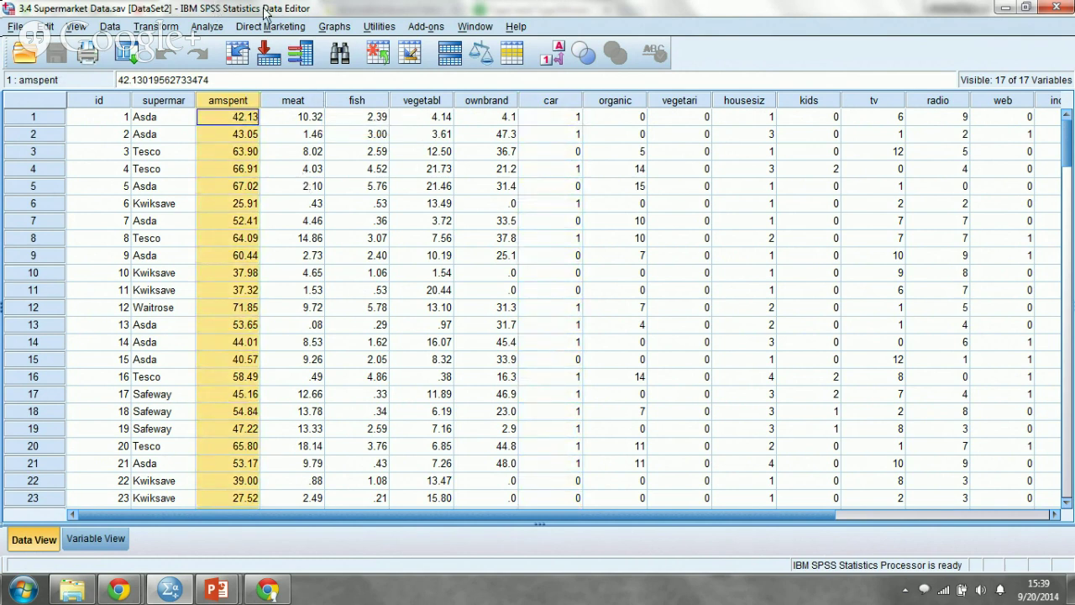
pyautogui.click(212, 27)
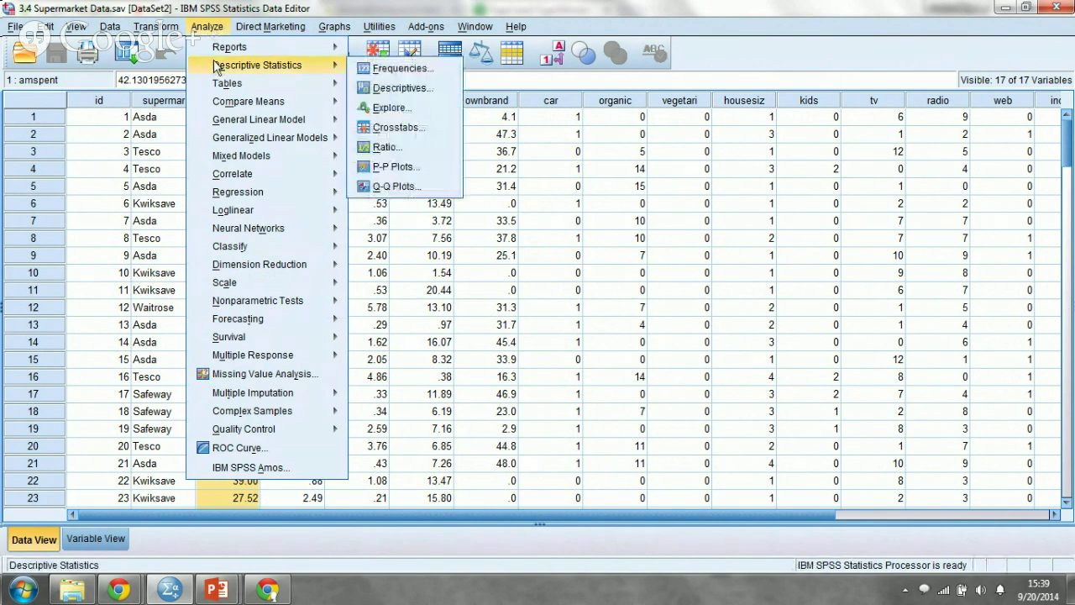
pyautogui.click(367, 70)
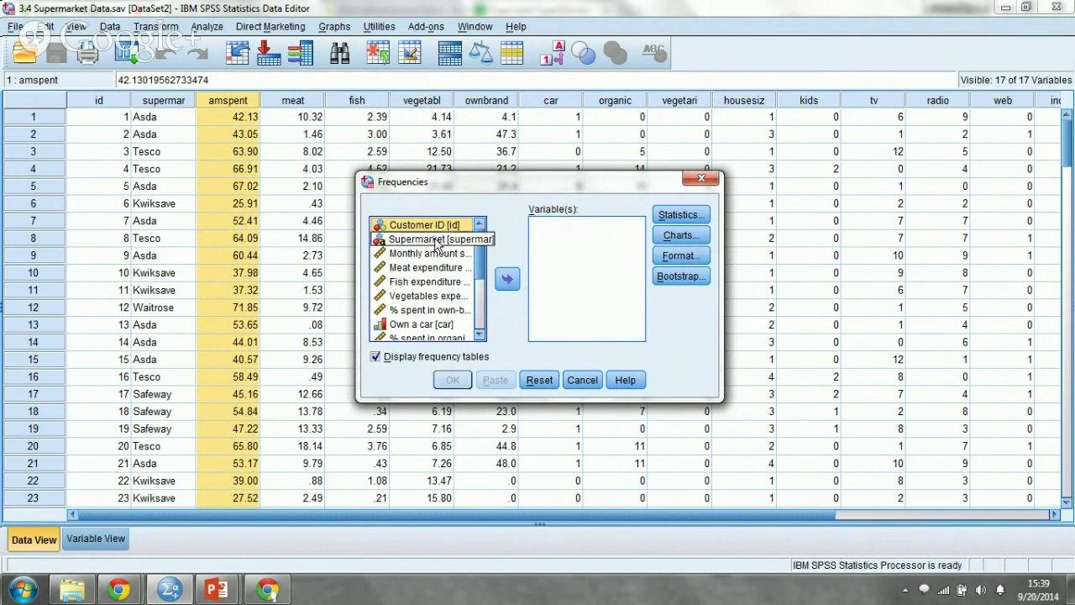
pyautogui.click(435, 254)
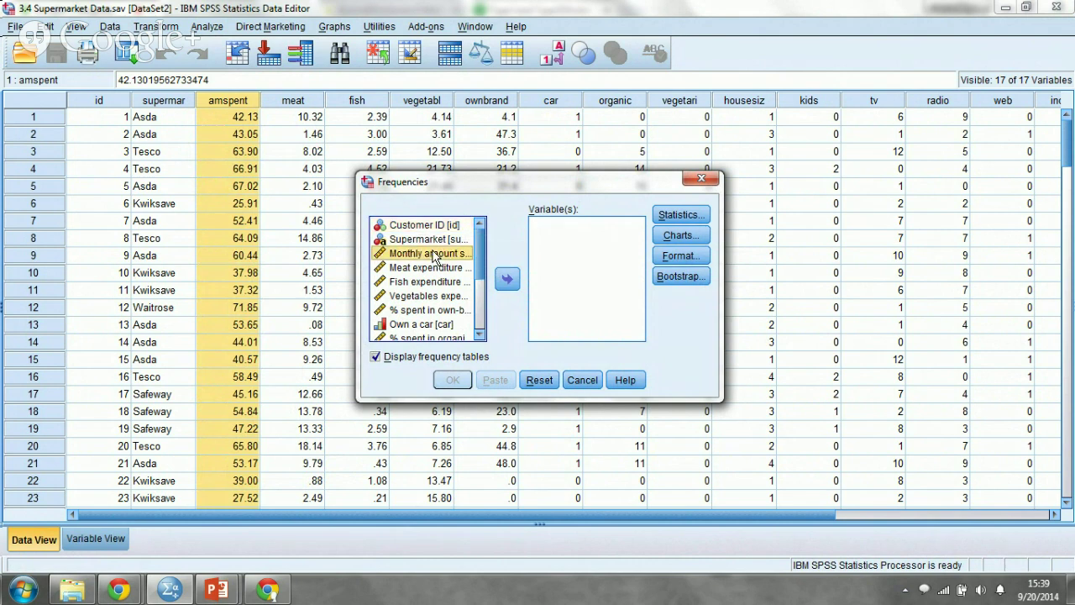
pyautogui.click(508, 280)
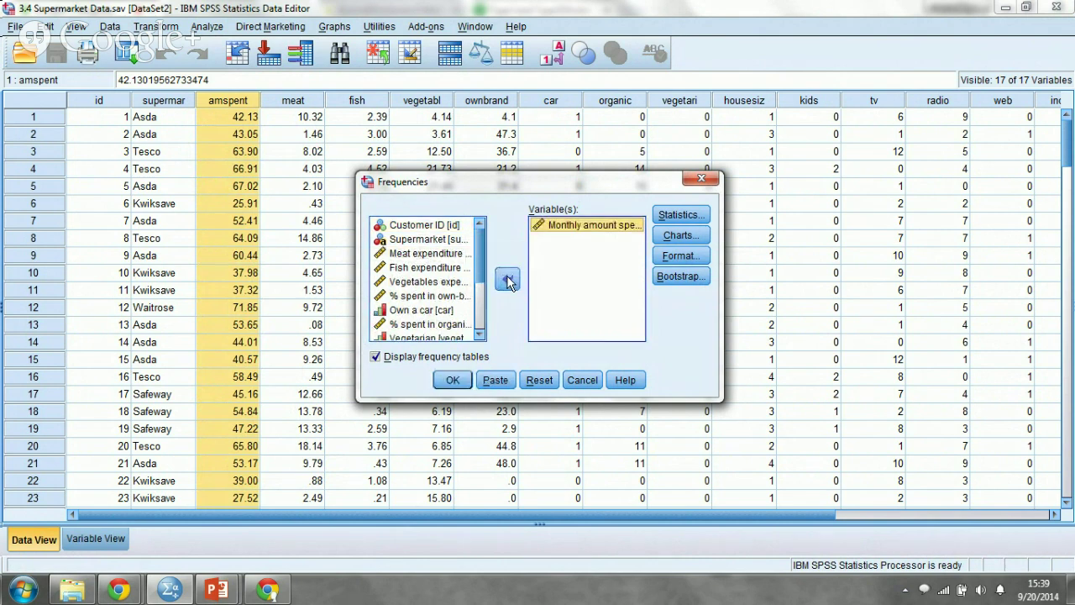
# - Add meat expenditure, fish expenditure, vegetables expenditure and household size to the Frequencies variables
pyautogui.click(463, 256)
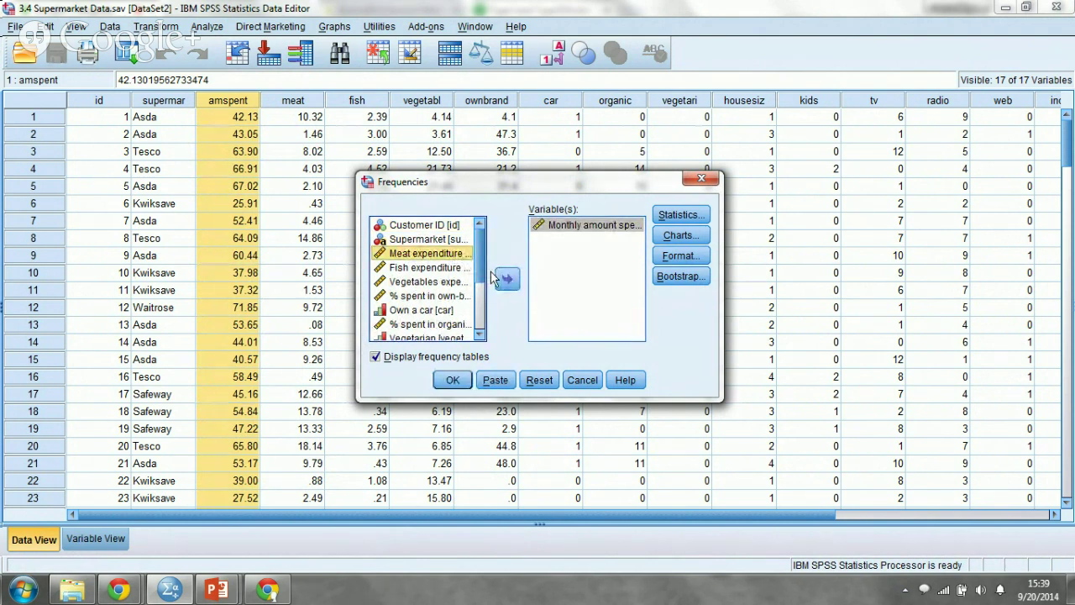
pyautogui.click(497, 281)
pyautogui.click(507, 280)
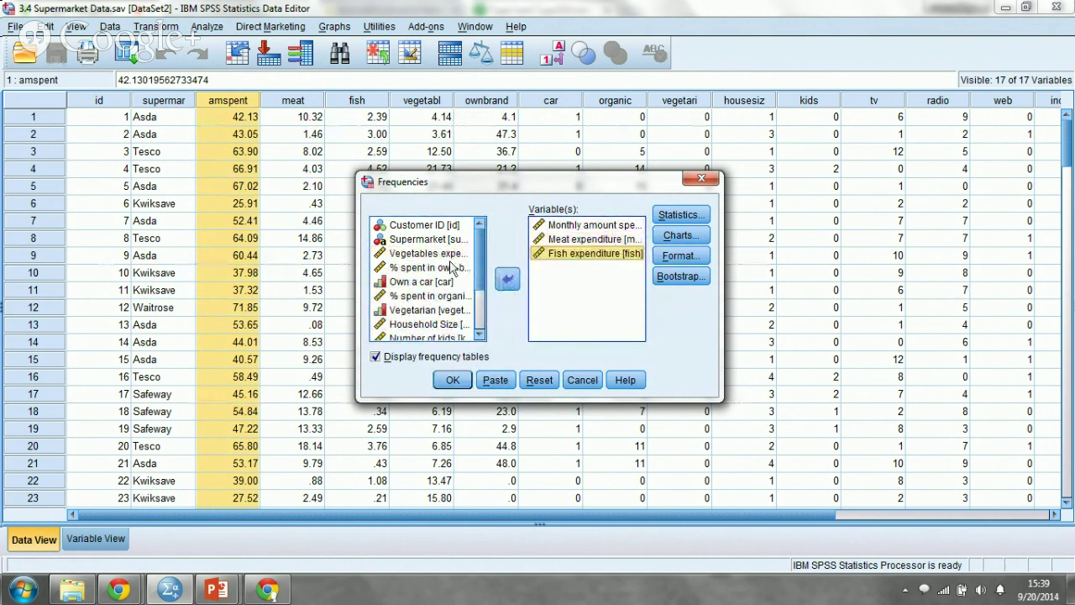
pyautogui.click(517, 286)
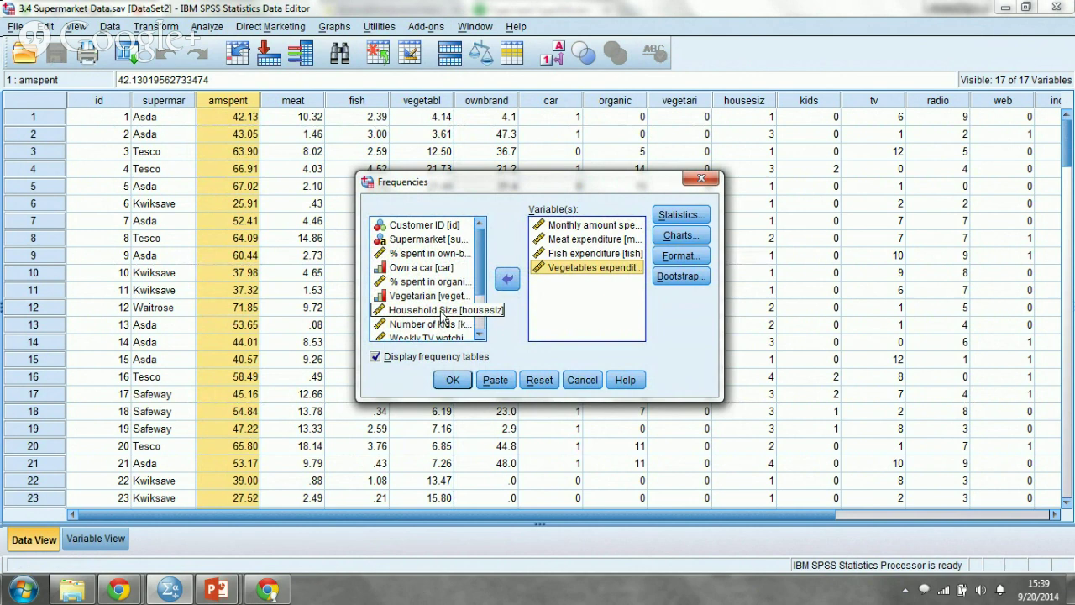
pyautogui.click(442, 314)
pyautogui.click(514, 285)
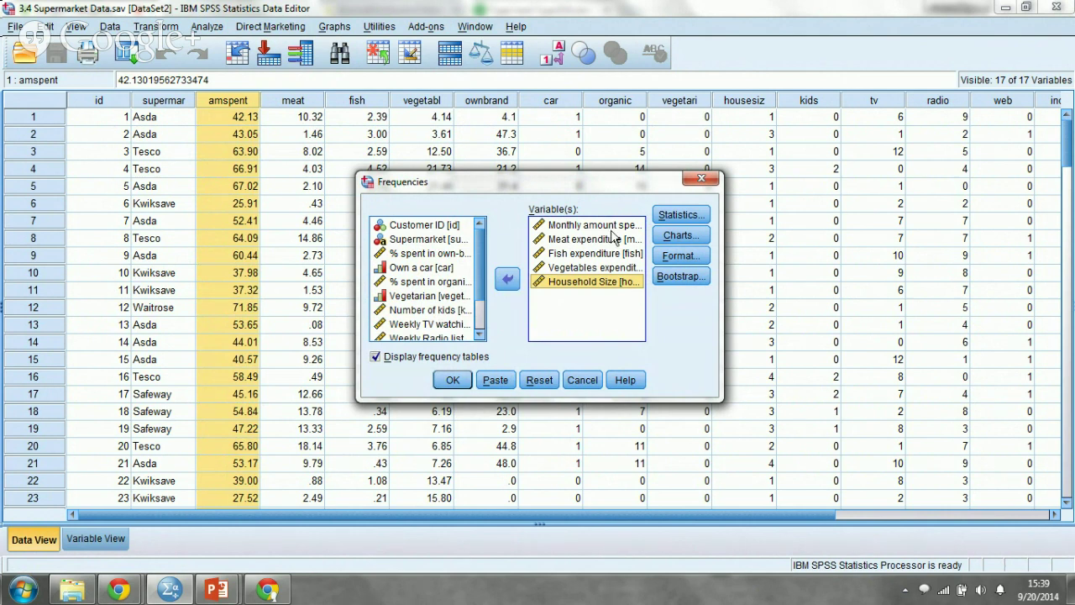
# - Enable quartiles and custom percentiles in the statistics of the Frequencies analysis
pyautogui.click(678, 217)
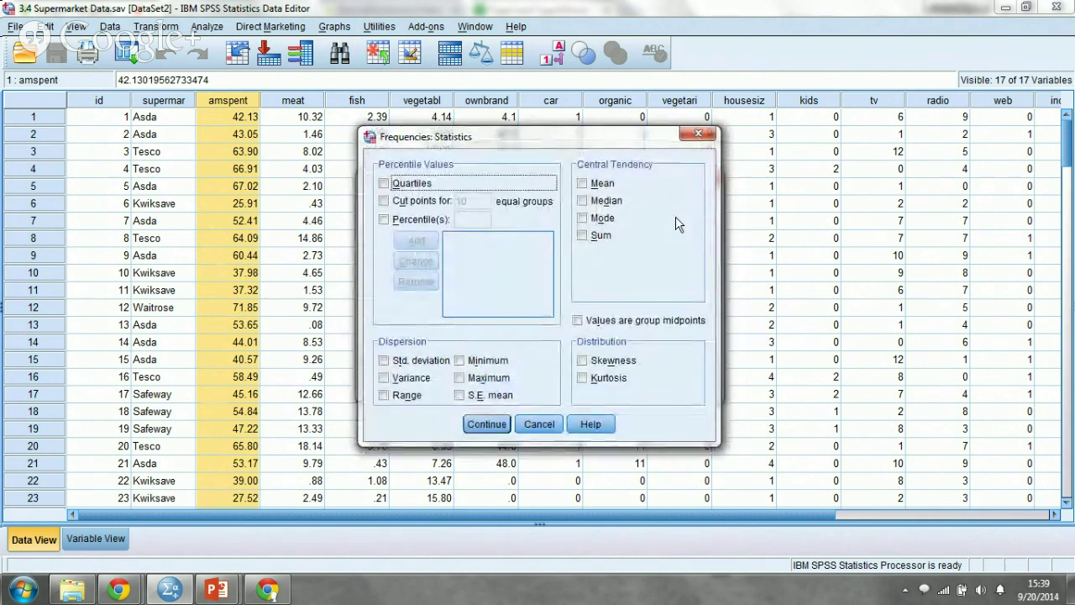
pyautogui.click(486, 188)
pyautogui.click(425, 221)
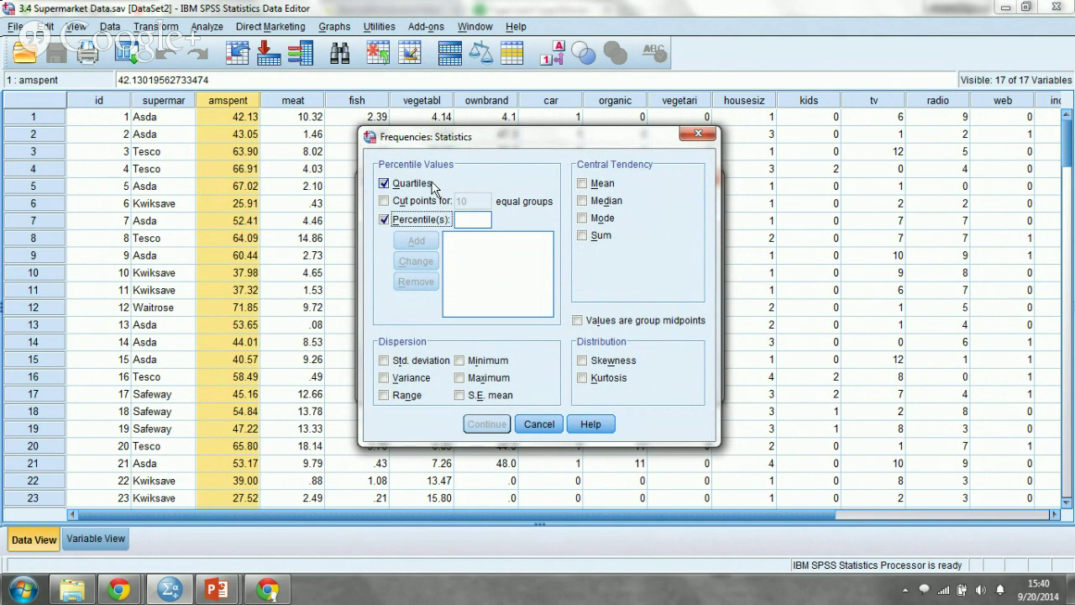
# - Add 33 and 67 to the list of percentiles to calculate
pyautogui.click(475, 219)
pyautogui.write('33')
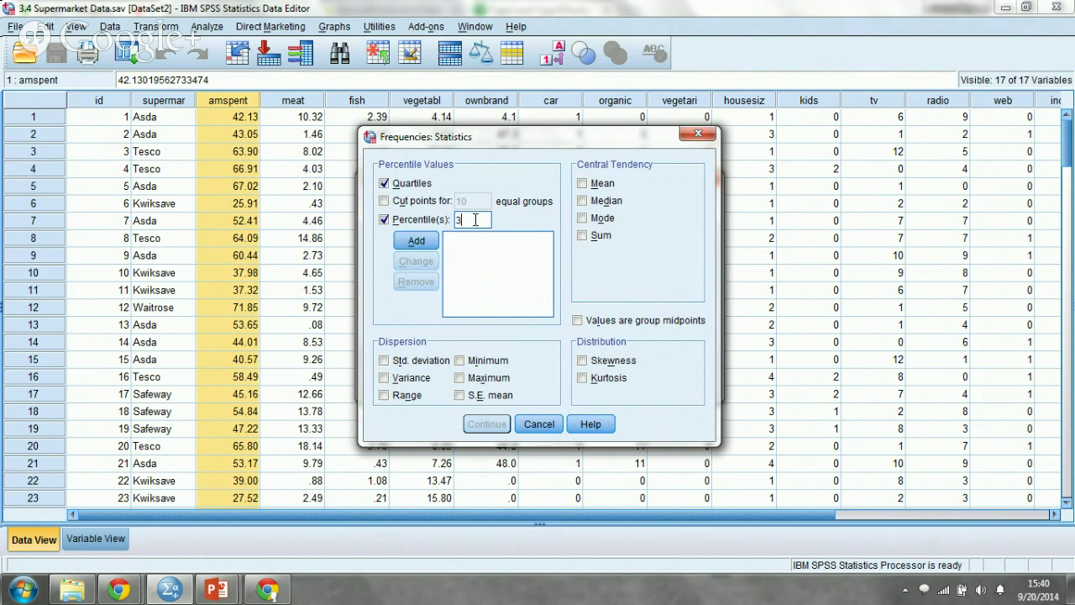
pyautogui.click(416, 241)
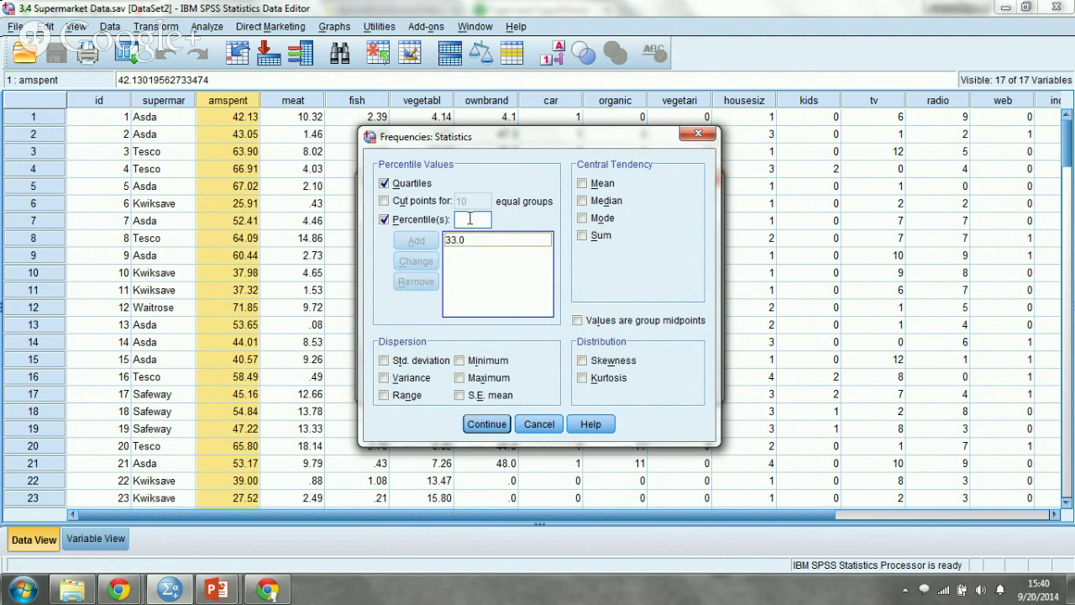
pyautogui.click(469, 219)
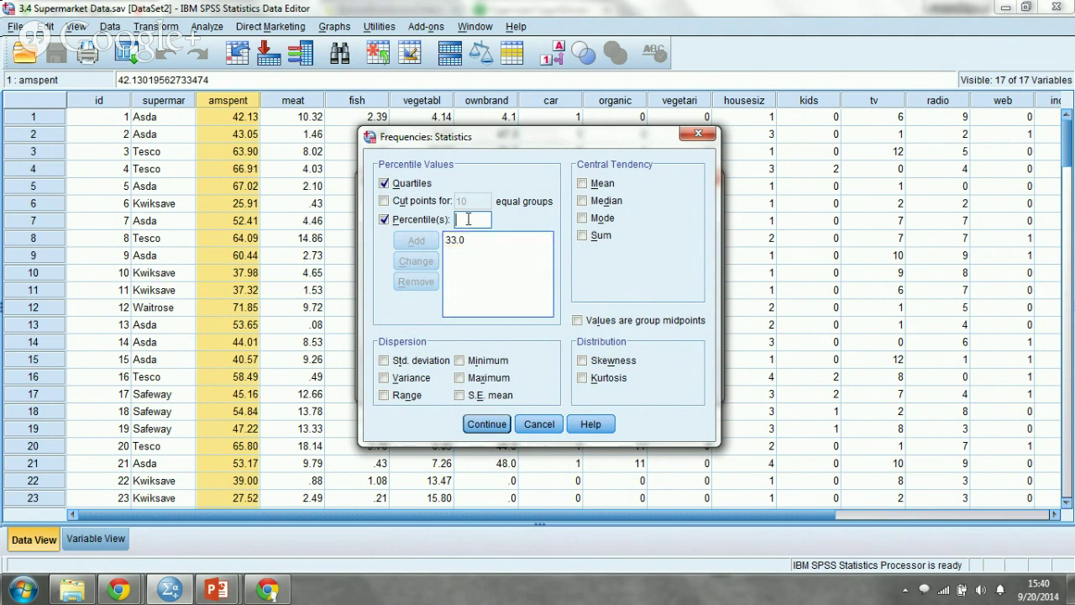
pyautogui.write('7')
pyautogui.write('6')
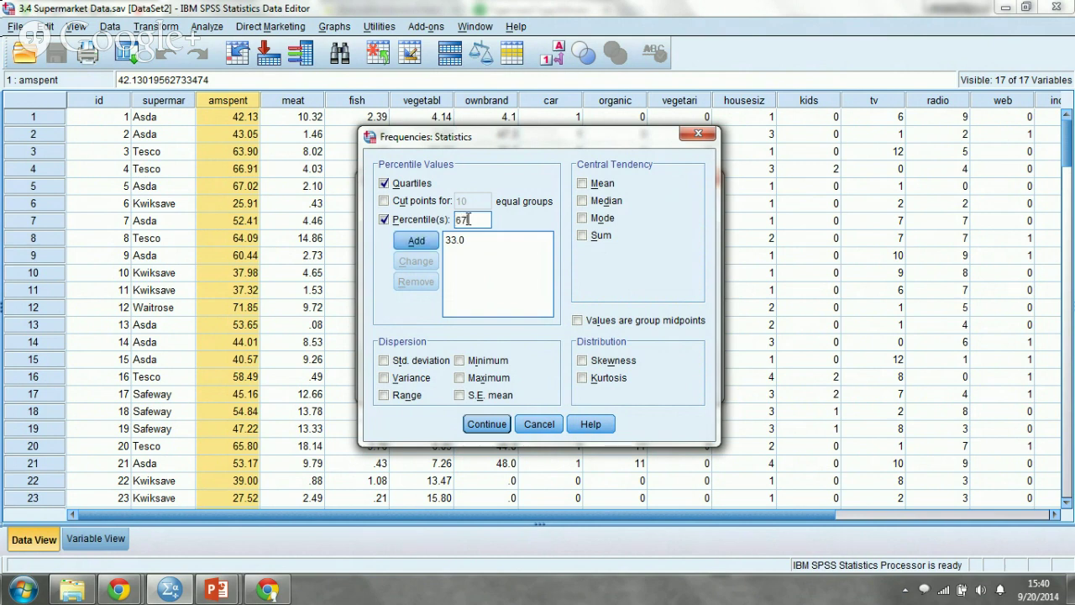
pyautogui.click(417, 242)
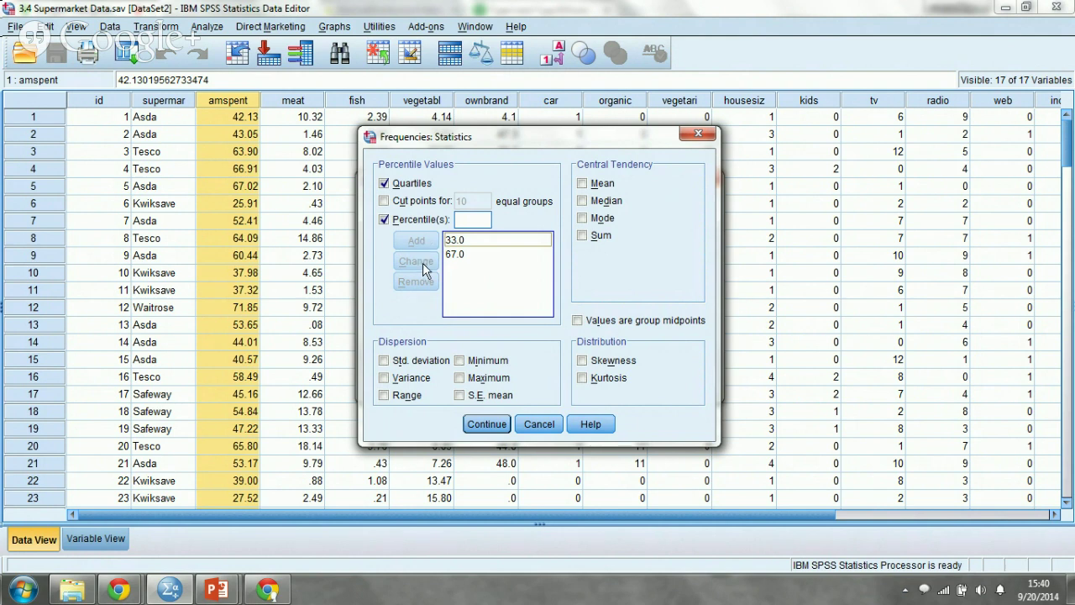
# - Turn off the custom percentiles and include the mean, median and mode in the Frequencies statistics
pyautogui.click(424, 222)
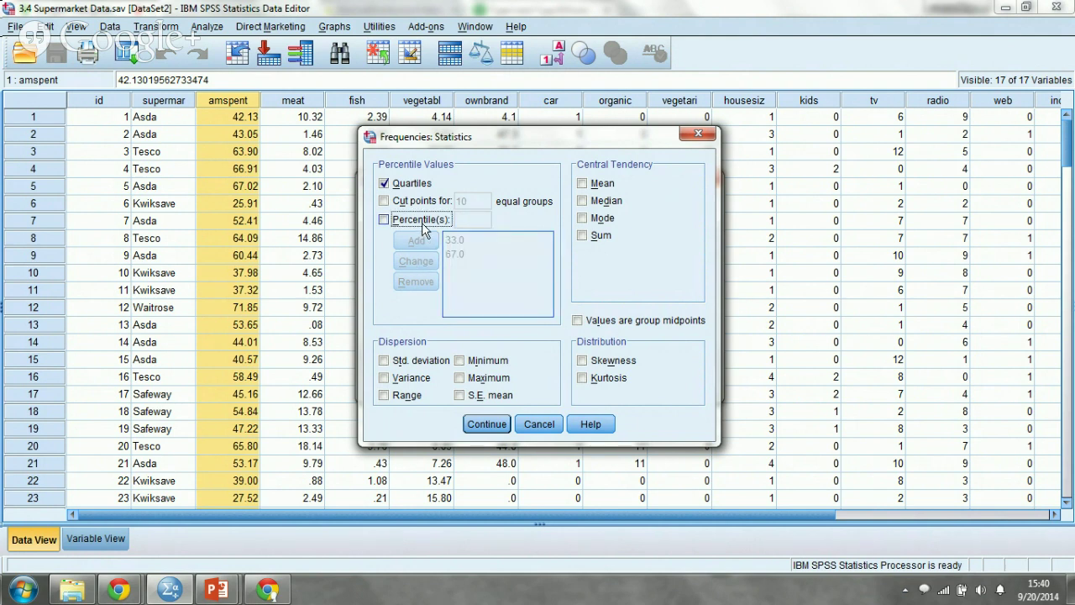
pyautogui.click(582, 184)
pyautogui.click(583, 201)
pyautogui.click(602, 220)
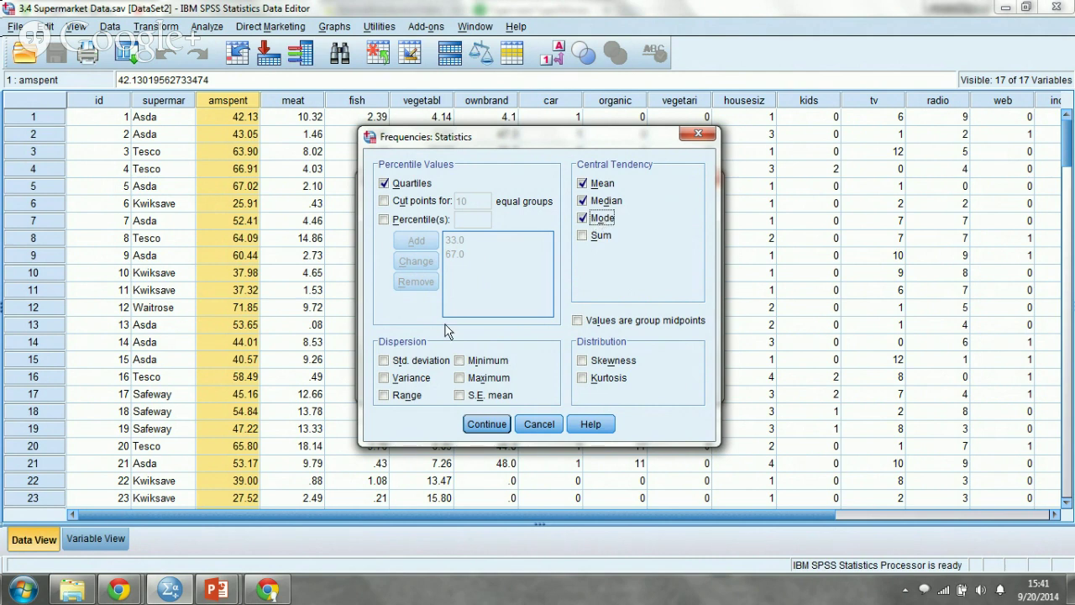
# - Include standard deviation, variance, range, minimum and maximum as dispersion statistics and accept the statistics settings
pyautogui.click(411, 363)
pyautogui.click(412, 378)
pyautogui.click(488, 363)
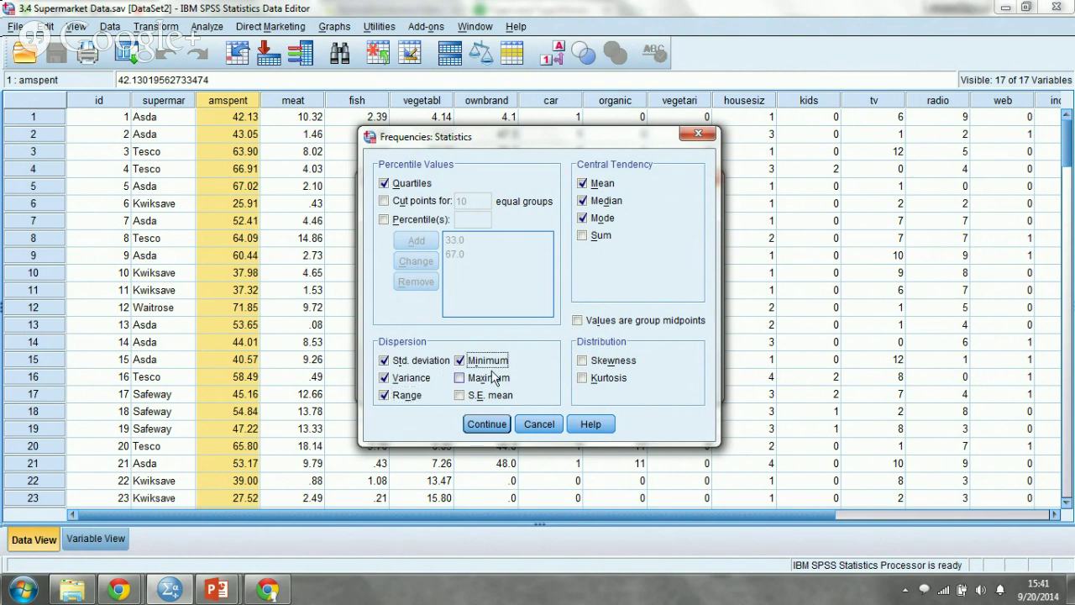
pyautogui.click(492, 380)
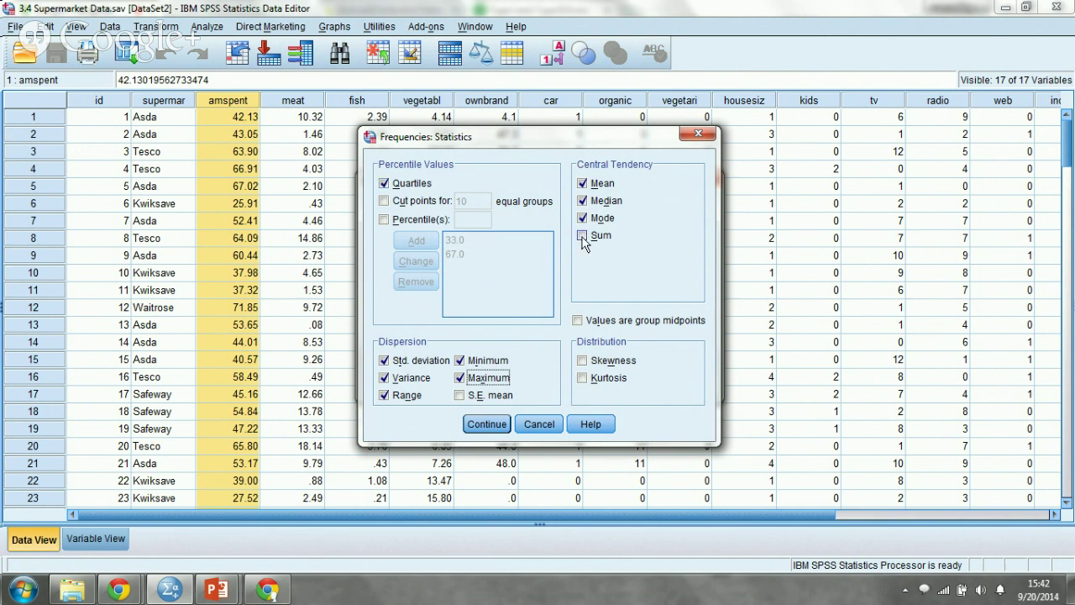
pyautogui.click(487, 424)
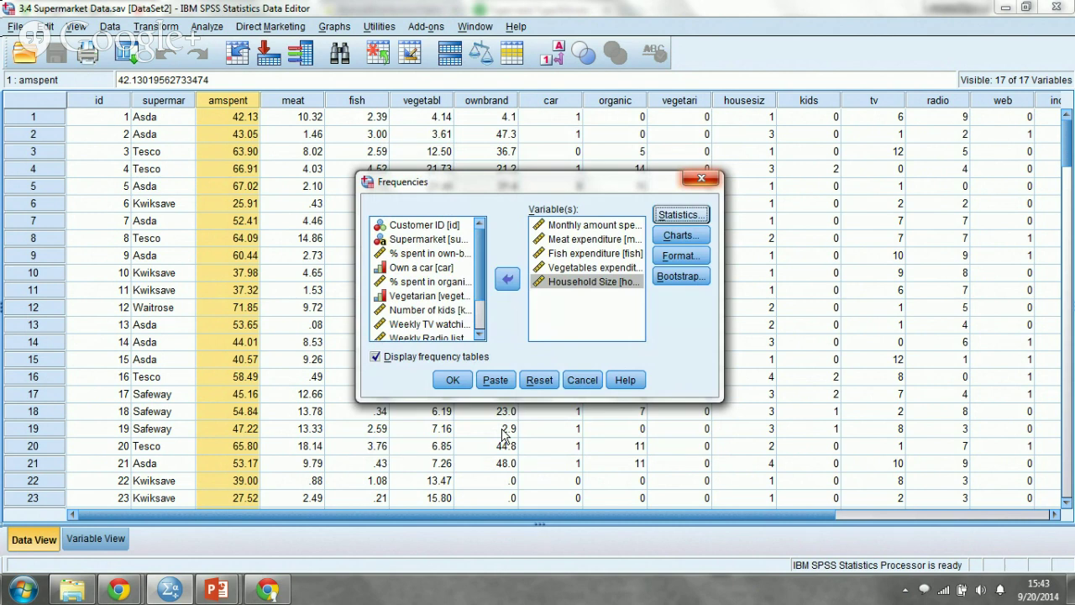
# - Set the Frequencies charts to histograms with a normal curve
pyautogui.click(680, 235)
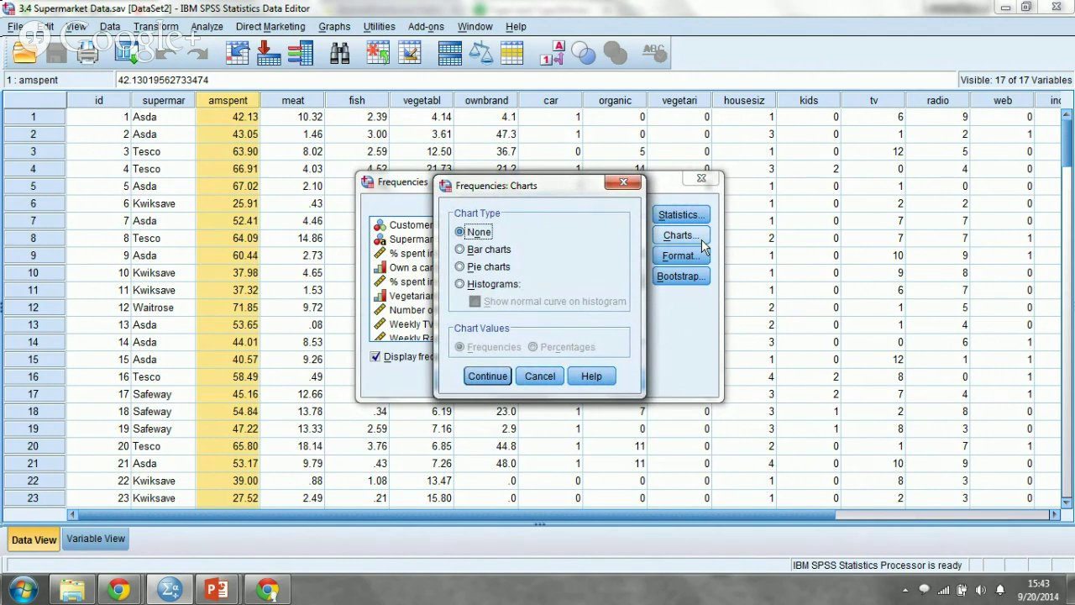
pyautogui.click(501, 285)
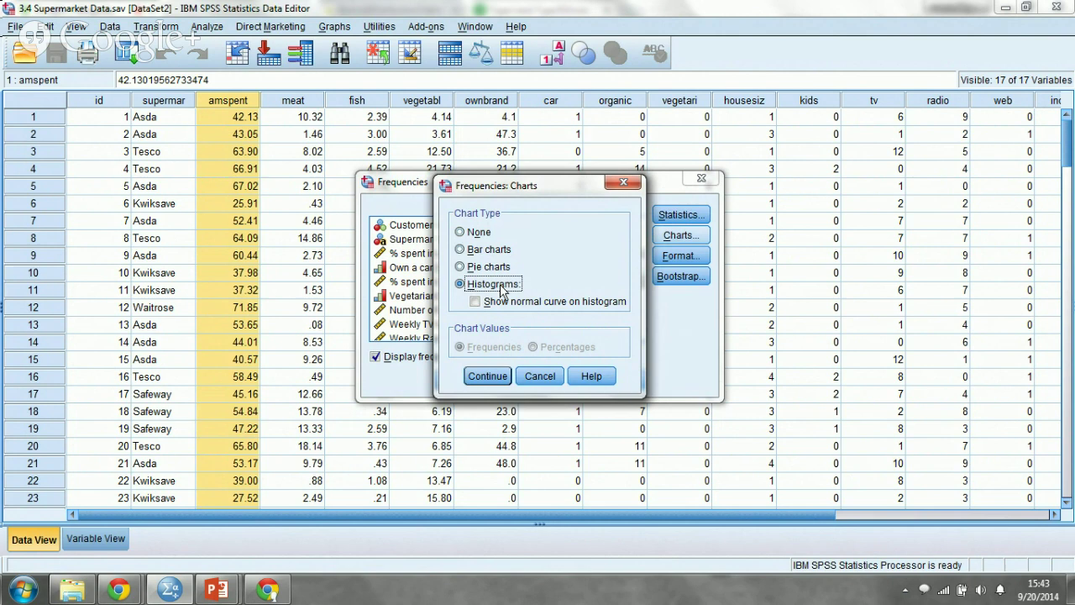
pyautogui.click(519, 304)
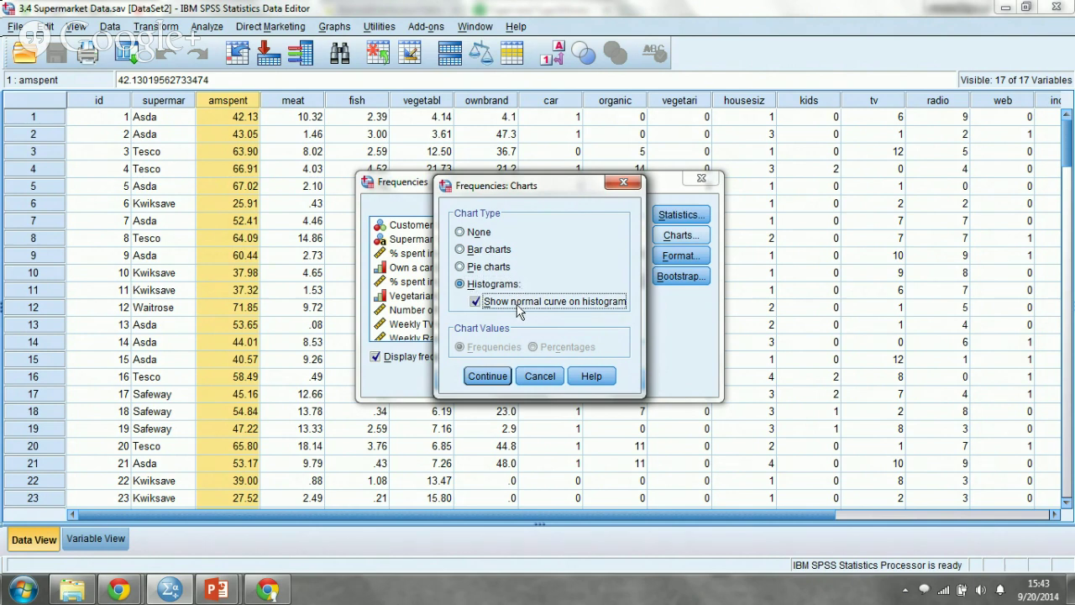
pyautogui.click(488, 378)
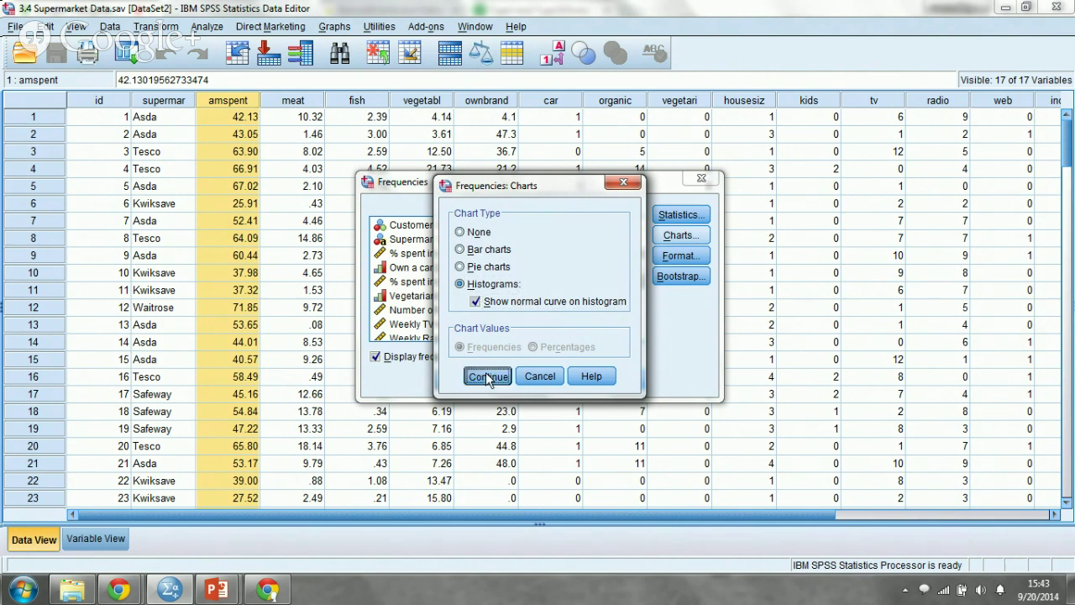
pyautogui.click(682, 255)
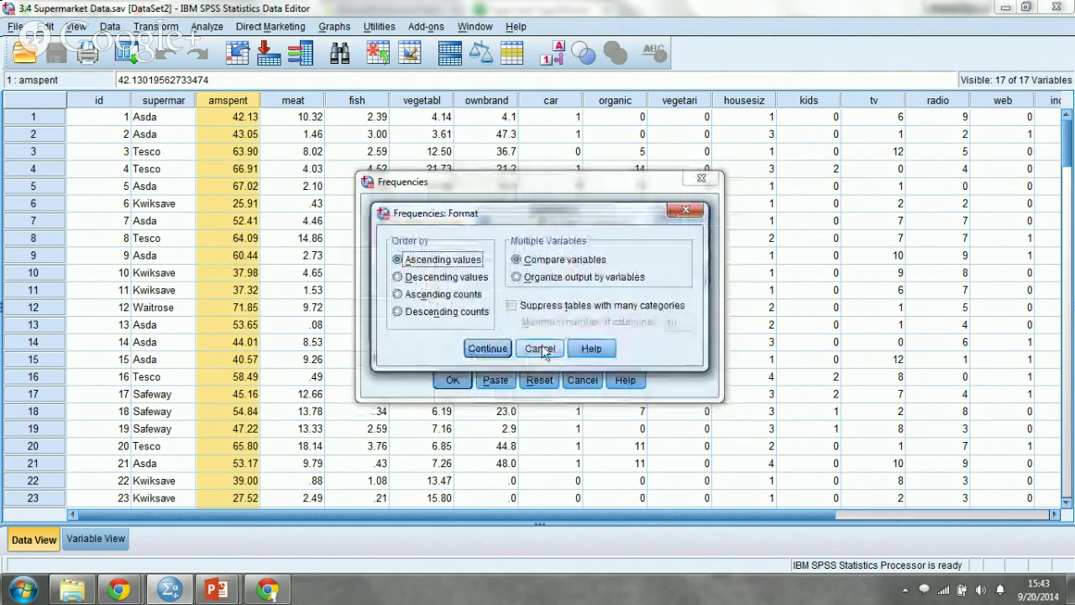
pyautogui.click(540, 348)
pyautogui.click(682, 276)
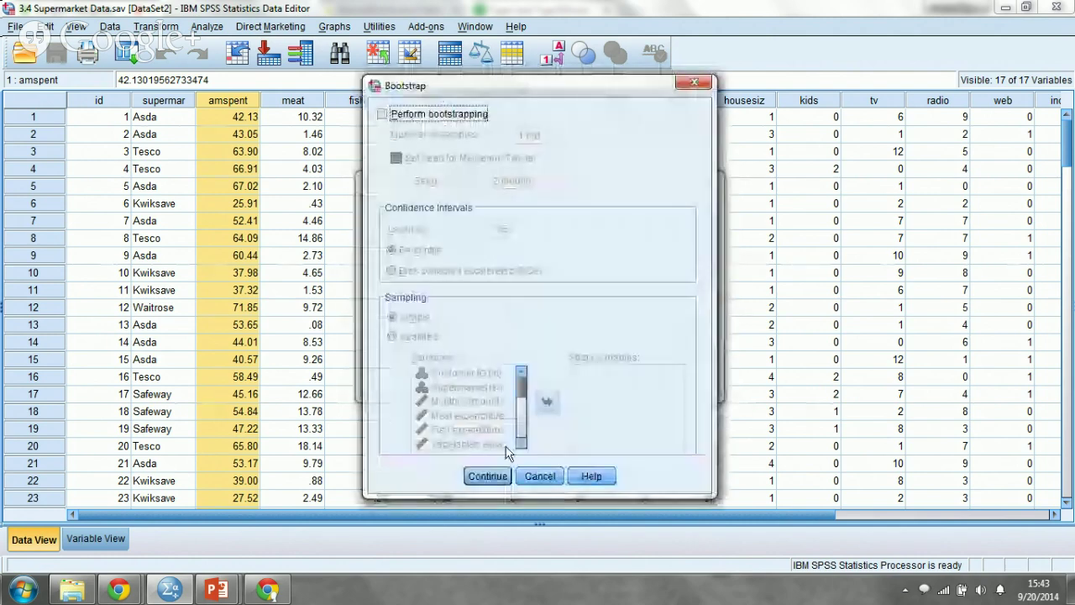
pyautogui.click(603, 410)
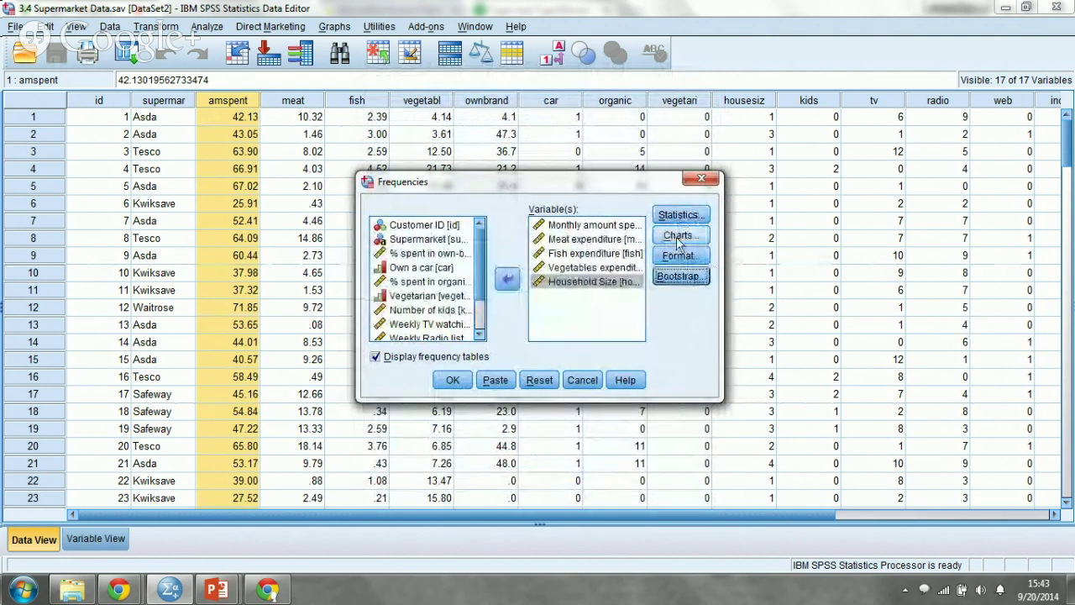
# - Run the Frequencies analysis and go to the Statistics table in the output
pyautogui.click(453, 379)
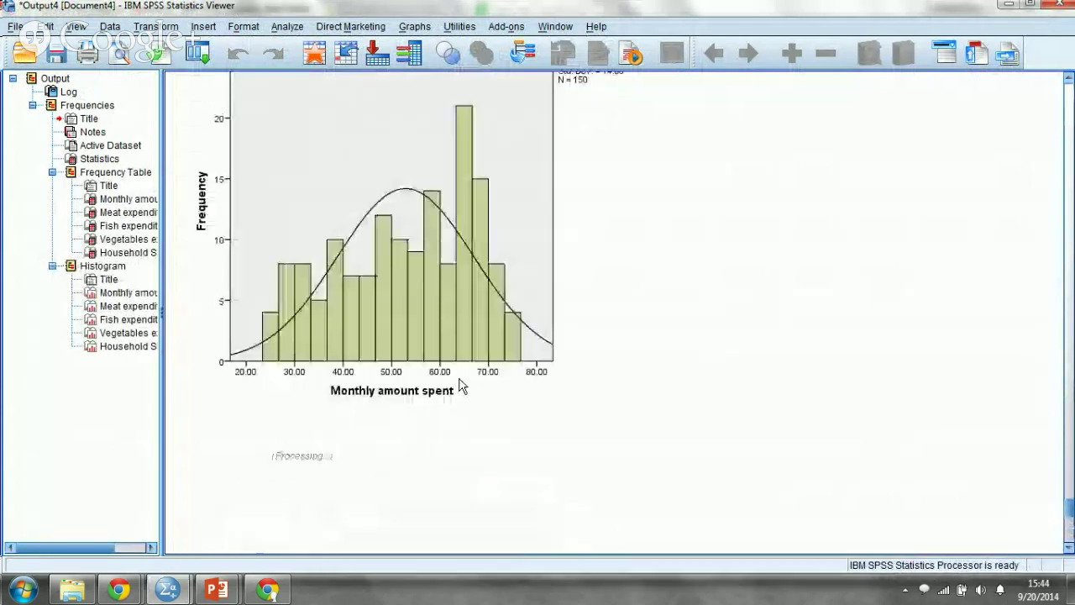
pyautogui.click(89, 161)
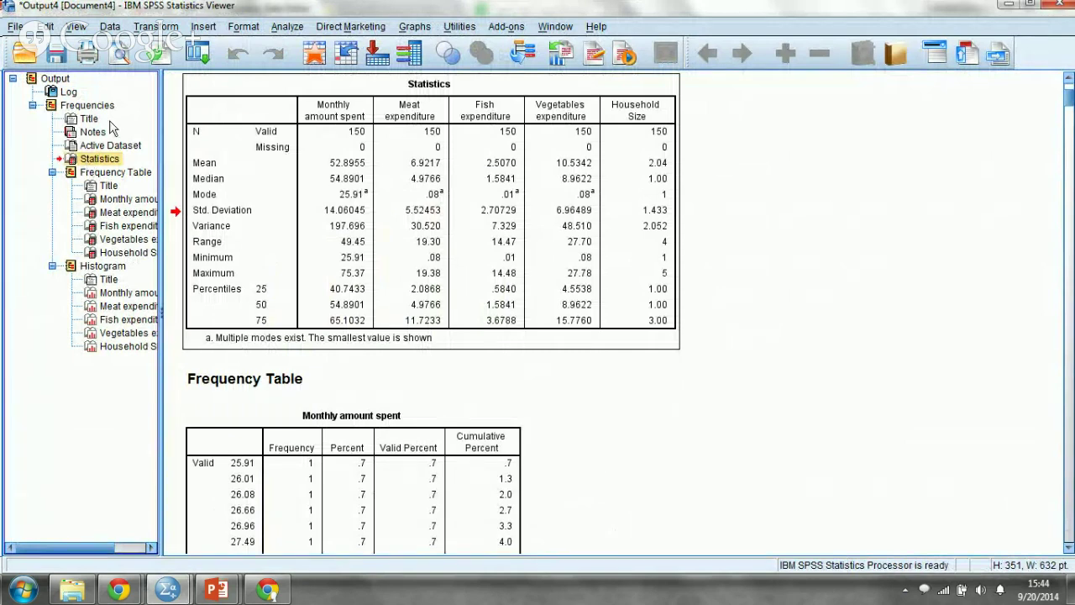
pyautogui.click(302, 81)
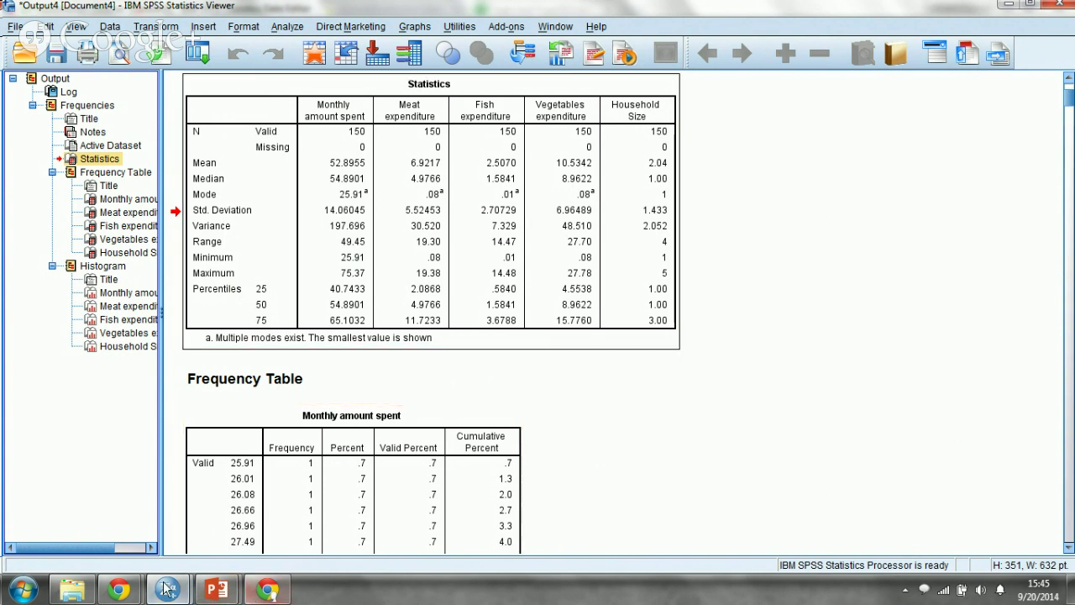
# - Switch to Chrome and look at the normal distribution curve image and the normal distribution table
pyautogui.moveTo(132, 594)
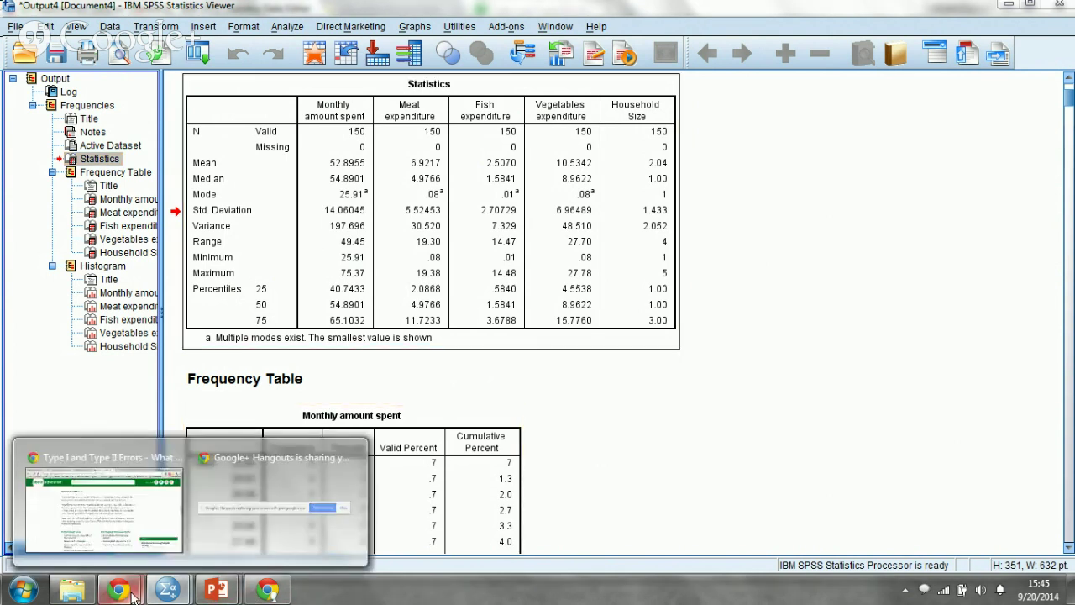
pyautogui.click(142, 514)
pyautogui.click(605, 10)
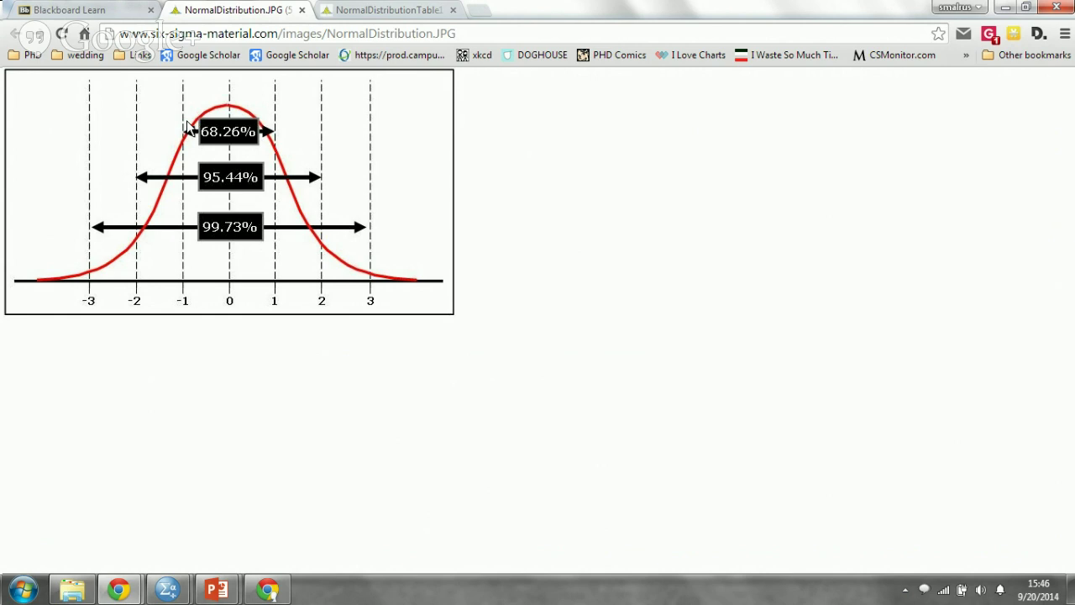
pyautogui.click(386, 8)
pyautogui.click(244, 10)
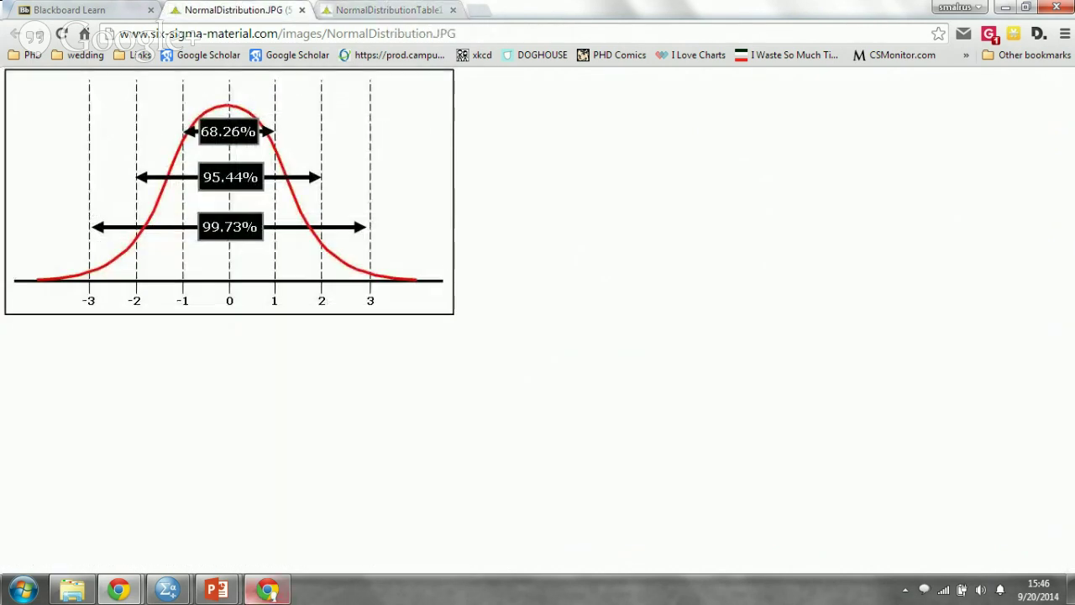
# - Switch back to the SPSS output and examine the Statistics table, including the household size column
pyautogui.moveTo(167, 587)
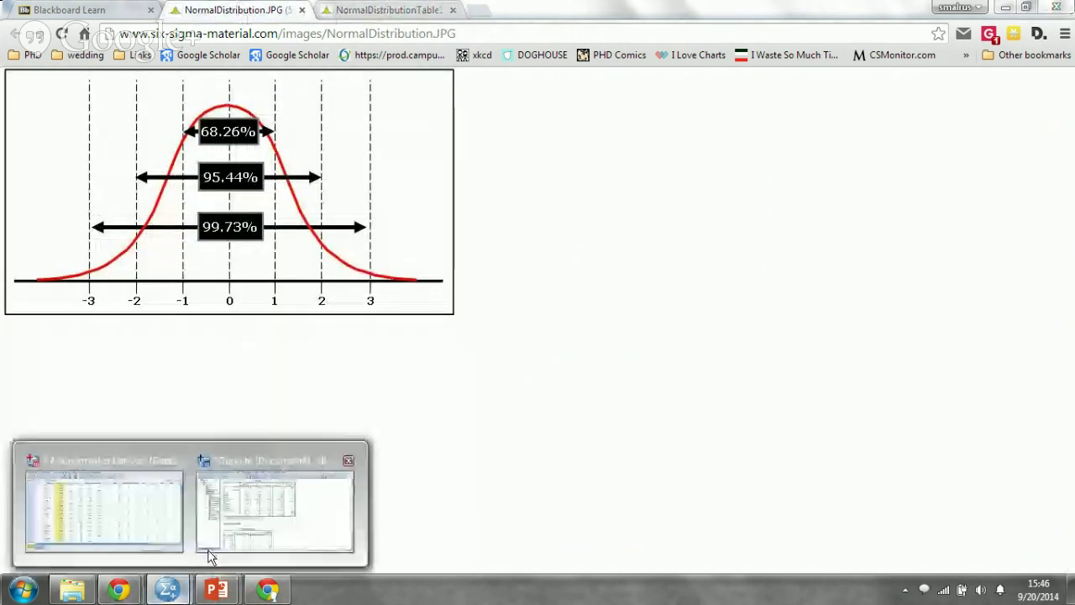
pyautogui.click(195, 518)
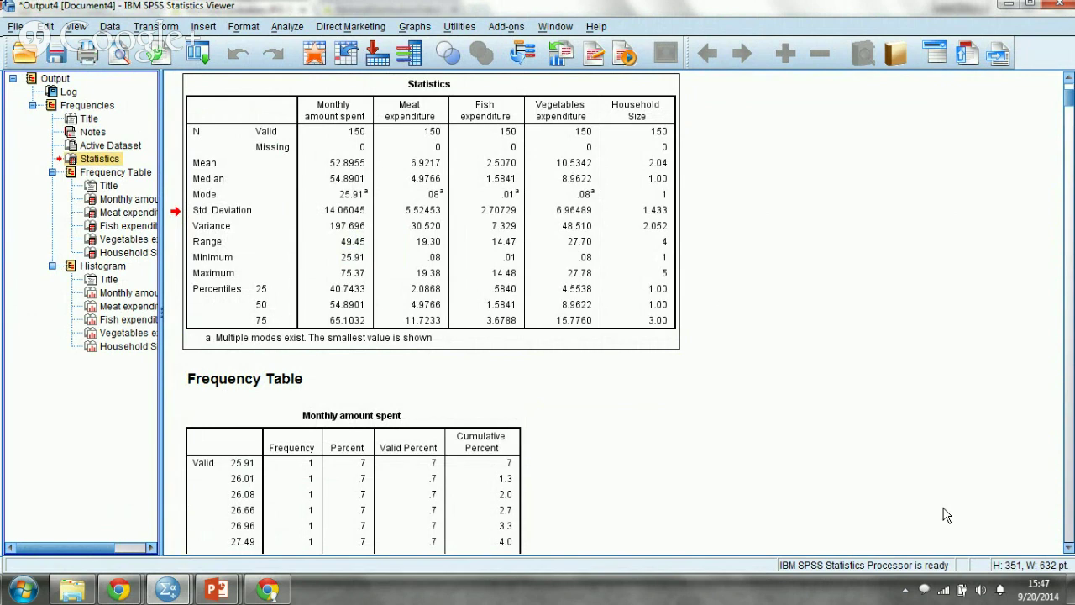
pyautogui.click(359, 267)
pyautogui.click(666, 147)
pyautogui.click(670, 179)
# - Look through the frequency tables and examine the frequencies for household size
pyautogui.scroll(-1, 1067, 109)
pyautogui.scroll(-4, 1067, 109)
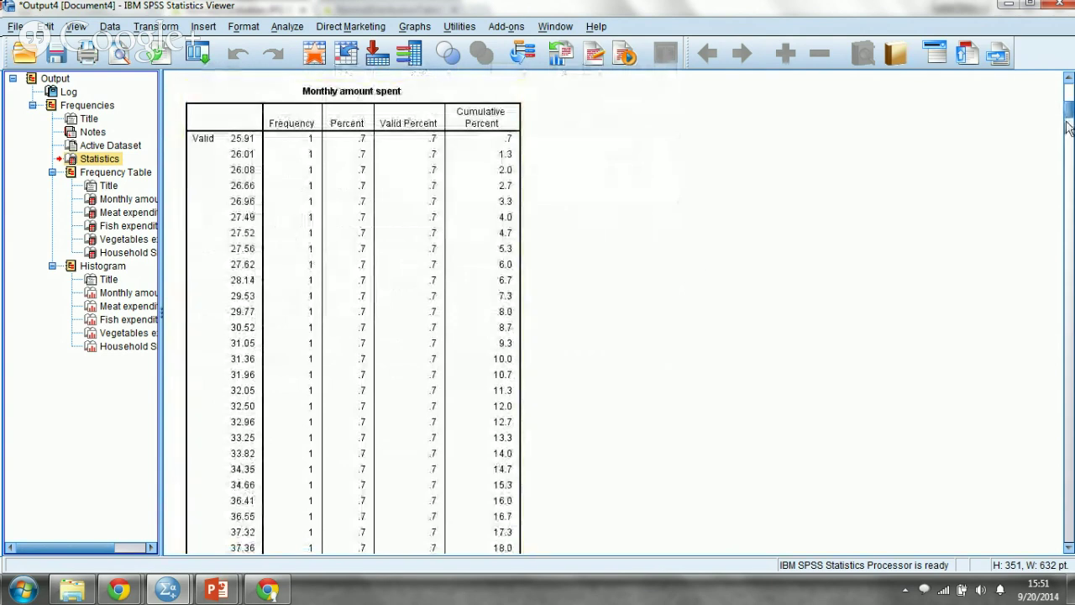
pyautogui.scroll(-2, 1069, 118)
pyautogui.moveTo(1069, 118); pyautogui.dragTo(1070, 464)
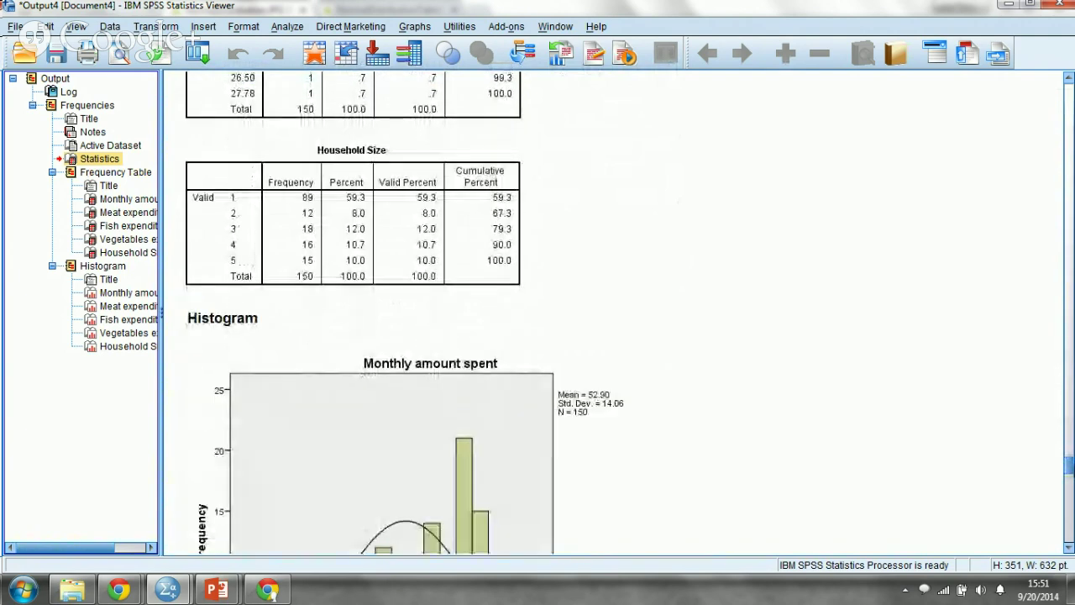
pyautogui.click(296, 218)
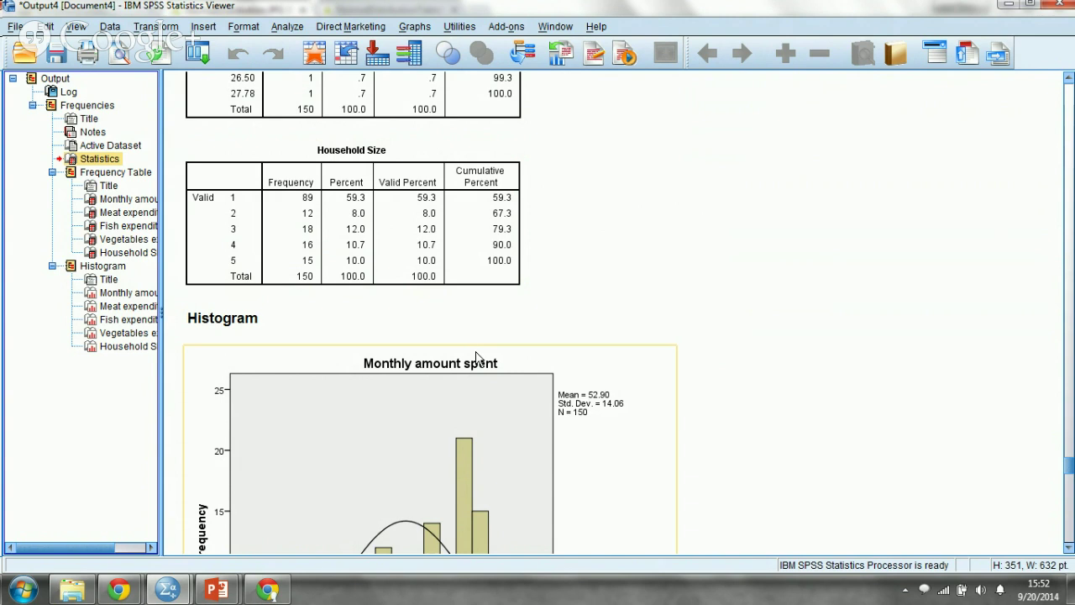
pyautogui.click(288, 200)
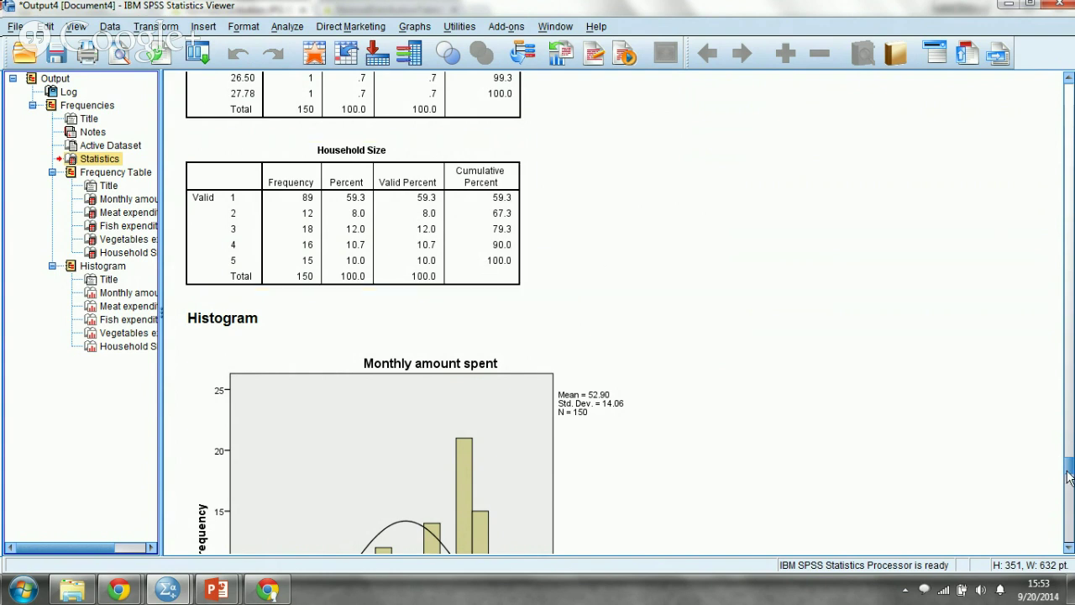
# - Compare the histograms of monthly amount spent and meat expenditure with their normal curves
pyautogui.moveTo(1069, 477); pyautogui.dragTo(1069, 483)
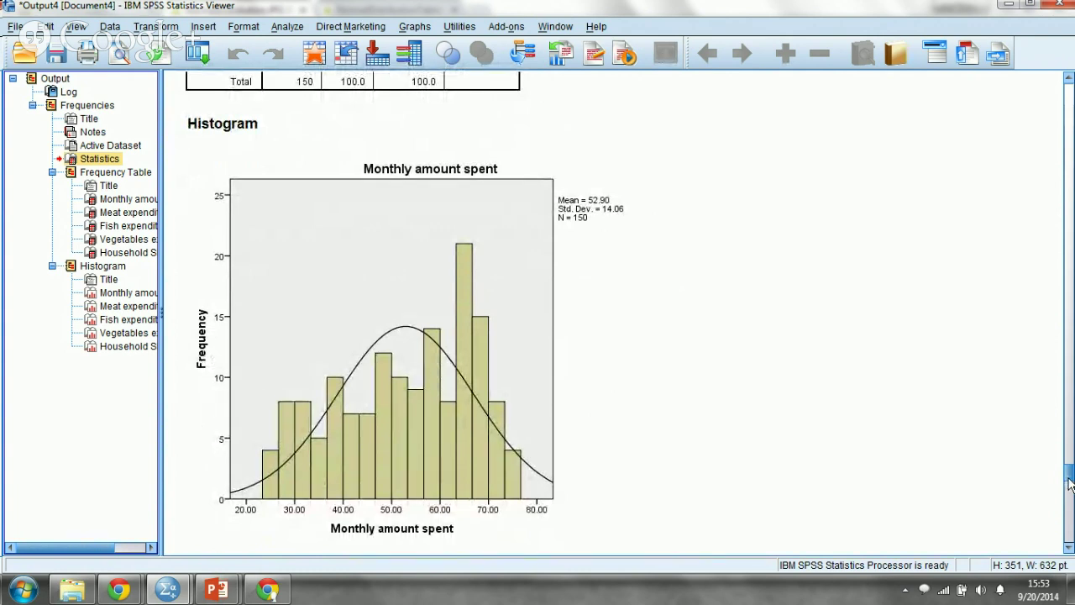
pyautogui.click(333, 451)
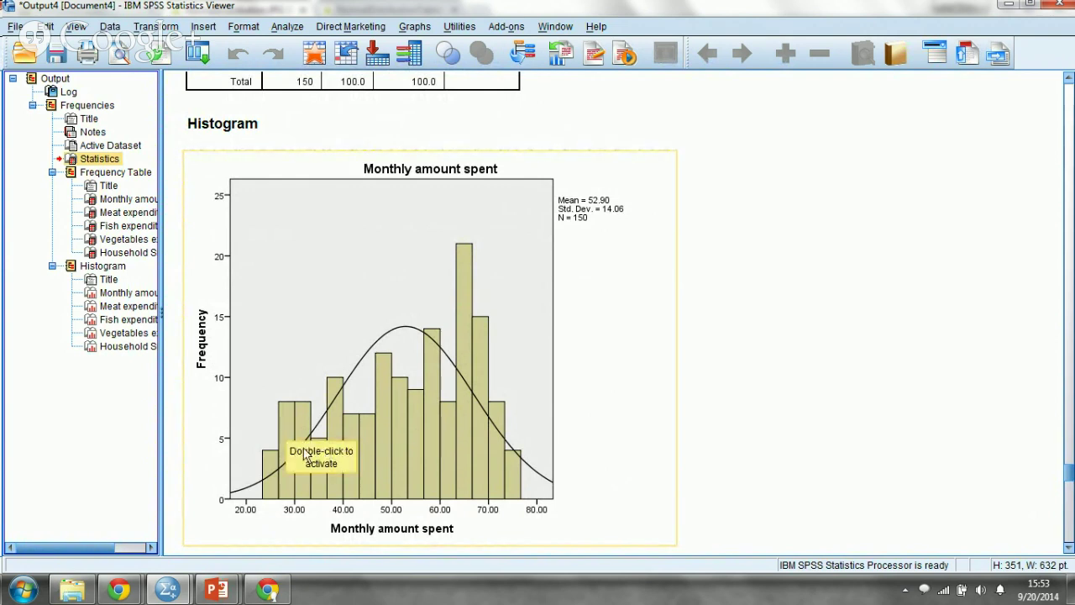
pyautogui.doubleClick(324, 409)
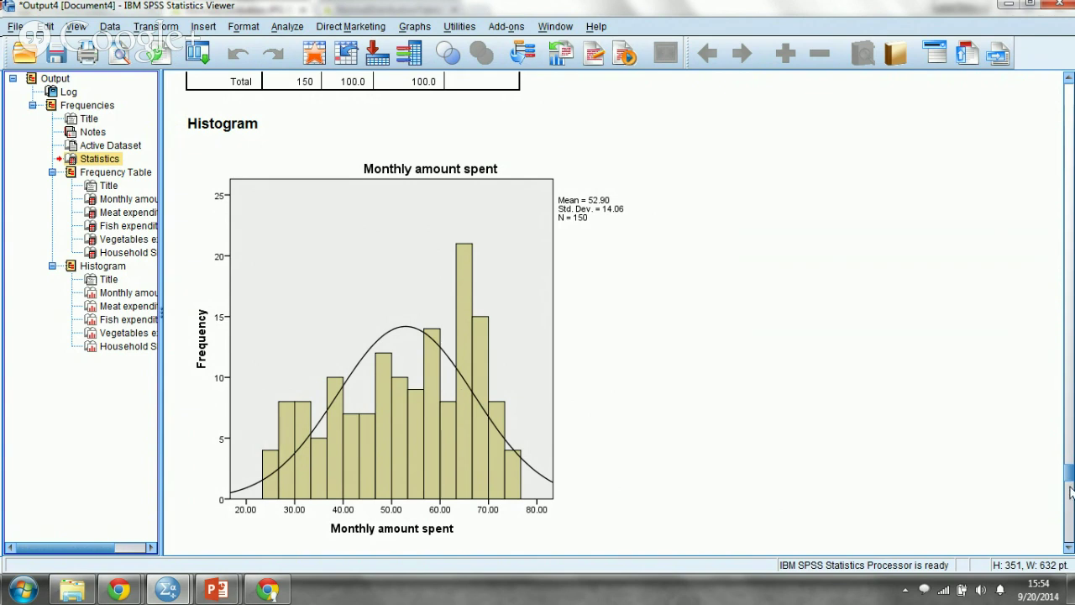
pyautogui.click(1067, 547)
pyautogui.scroll(-5, 434, 411)
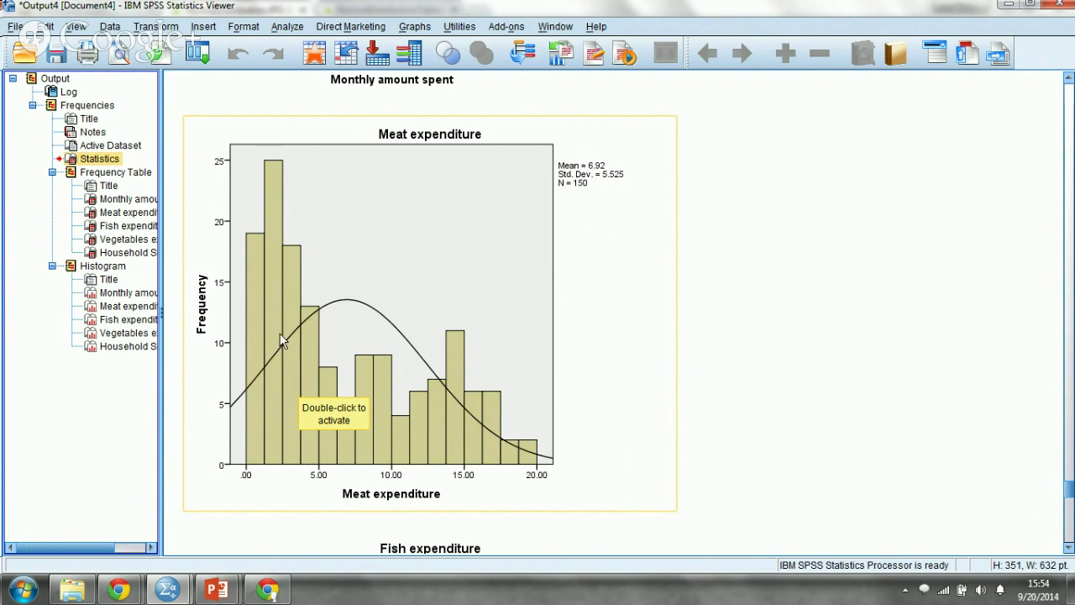
# - Examine the fish expenditure histogram against its normal curve
pyautogui.click(1068, 529)
pyautogui.scroll(-3, 1069, 470)
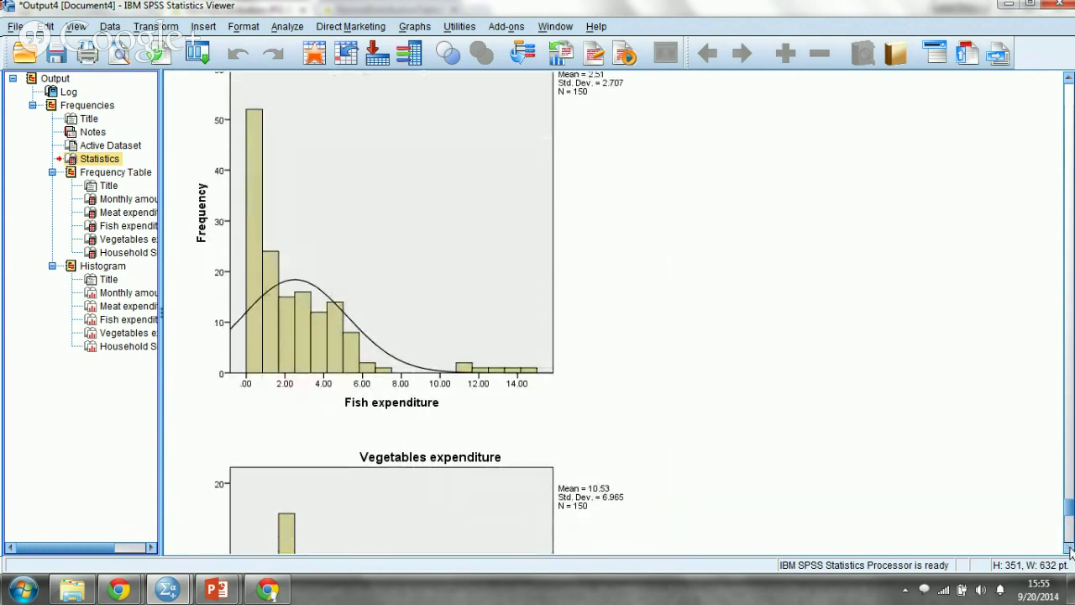
pyautogui.click(1068, 79)
pyautogui.click(277, 340)
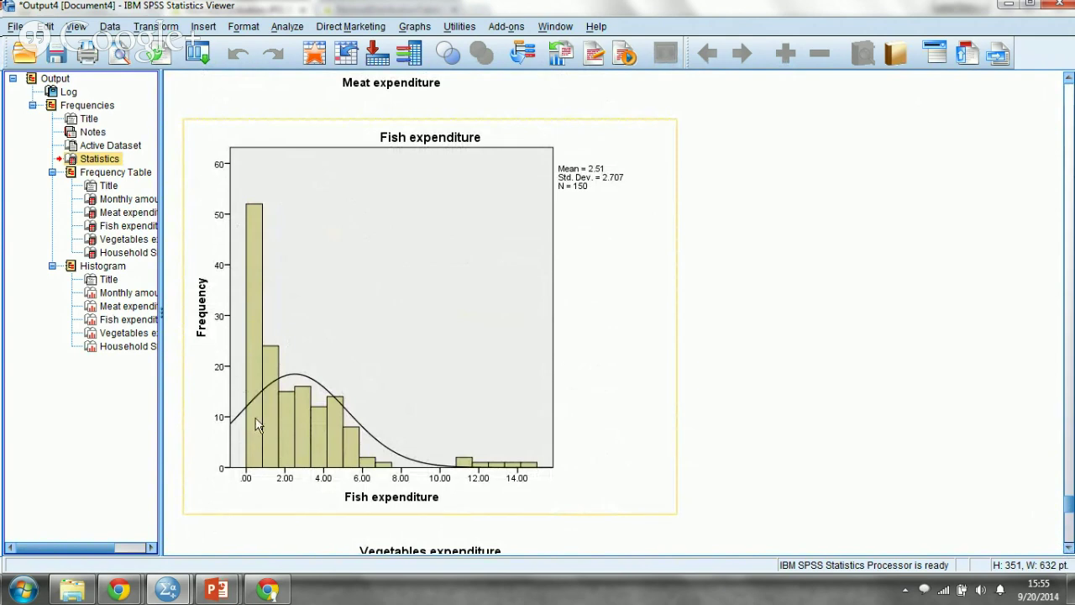
# - Examine the vegetables expenditure and household size histograms at the end of the output
pyautogui.click(1068, 548)
pyautogui.scroll(-10, 330, 216)
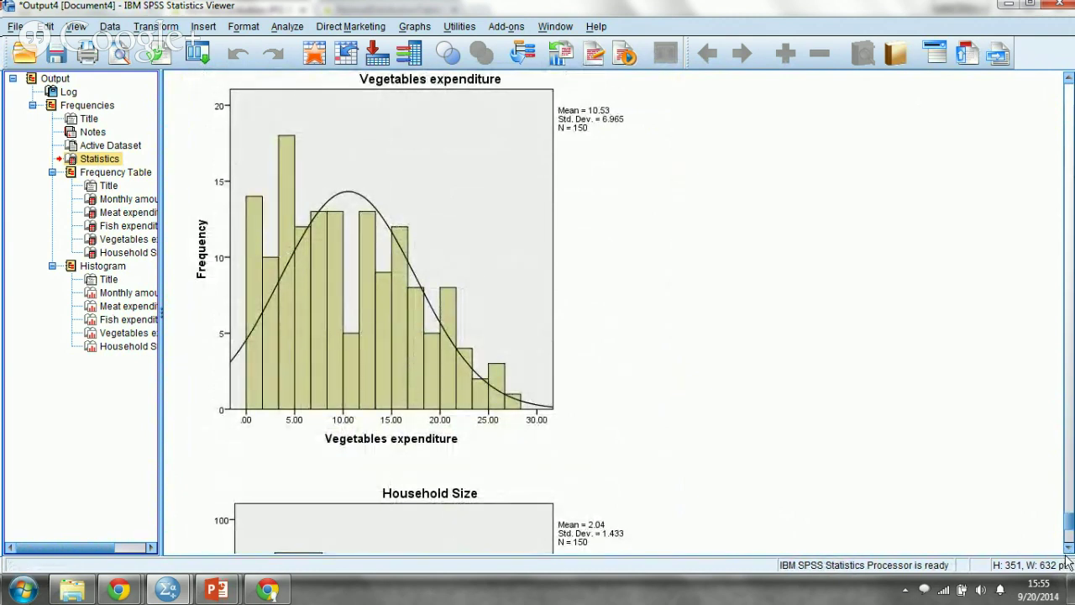
pyautogui.scroll(-4, 1066, 551)
pyautogui.scroll(-4, 1066, 552)
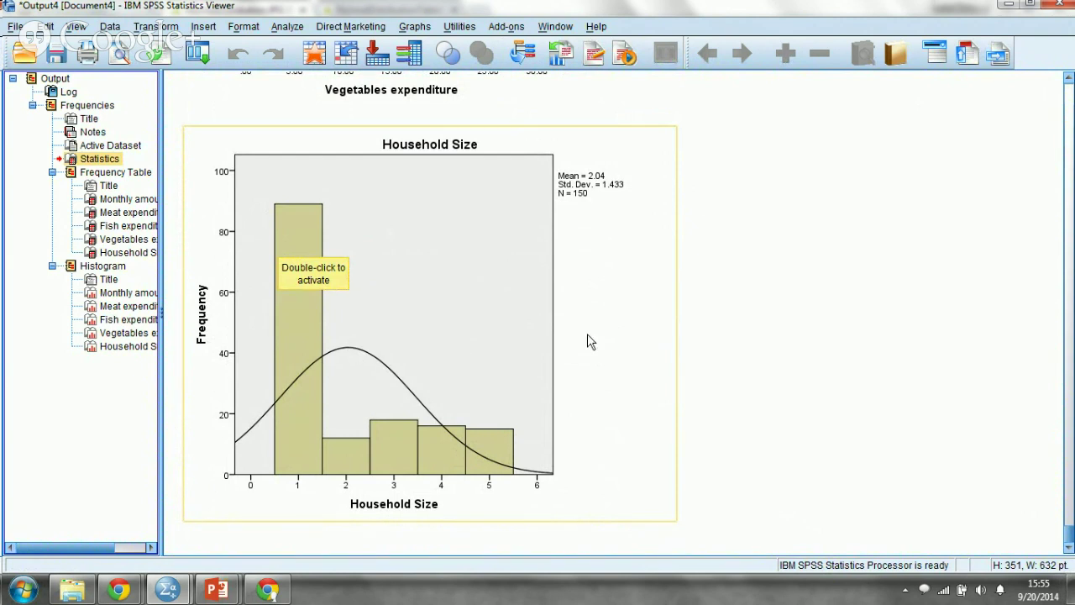
pyautogui.scroll(1, 1070, 540)
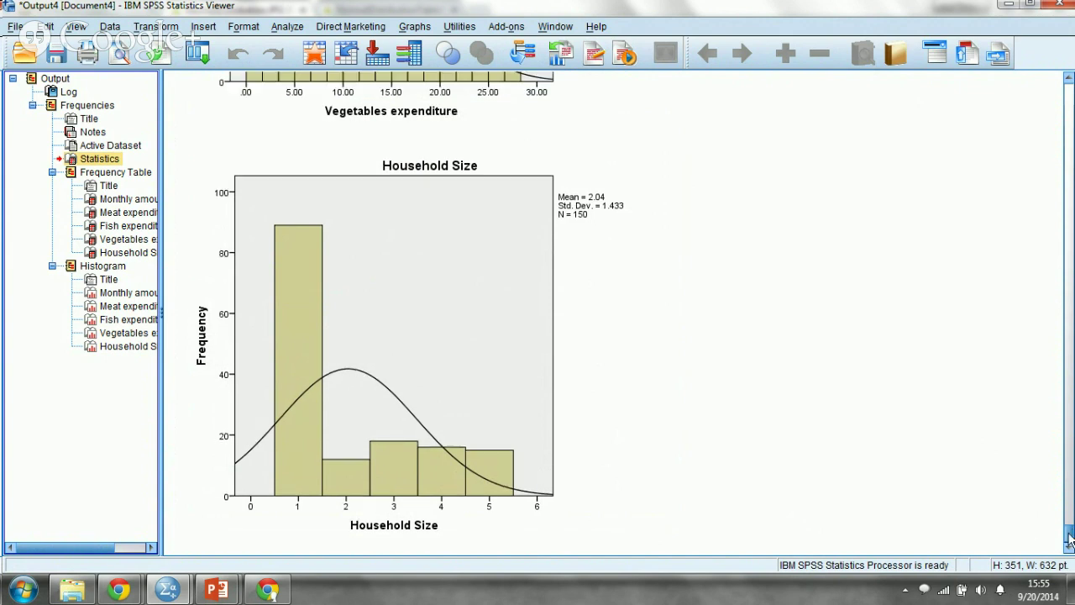
pyautogui.scroll(-1, 1070, 545)
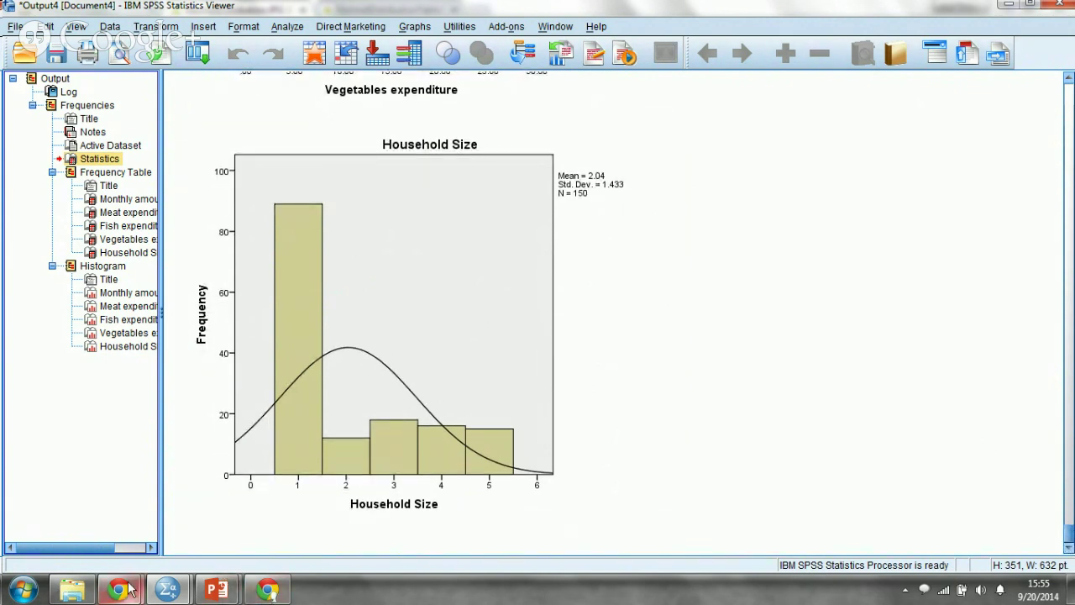
pyautogui.moveTo(130, 590)
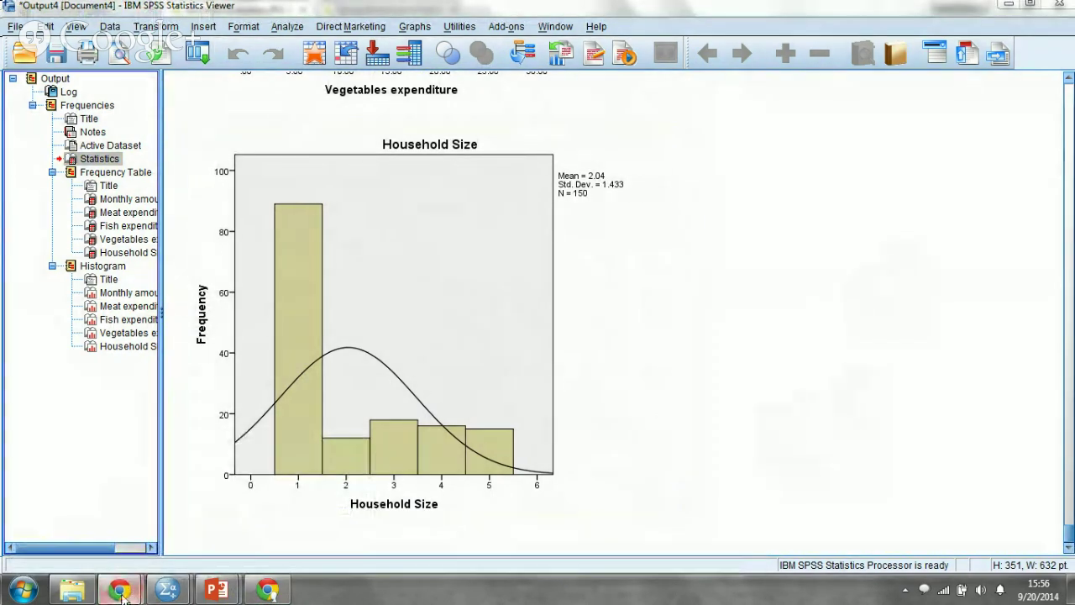
pyautogui.click(268, 590)
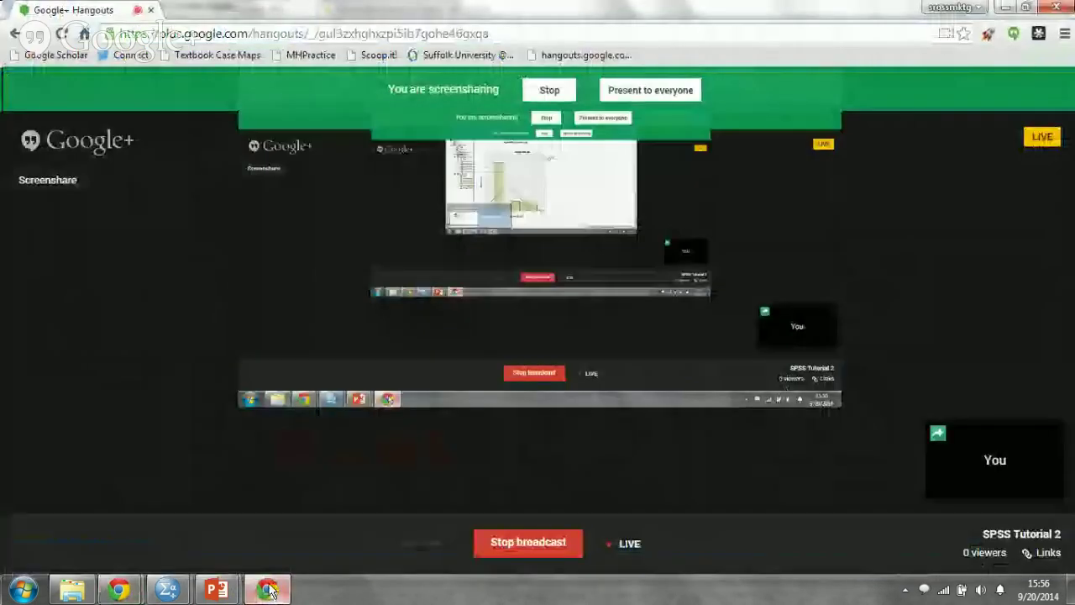
pyautogui.moveTo(91, 199)
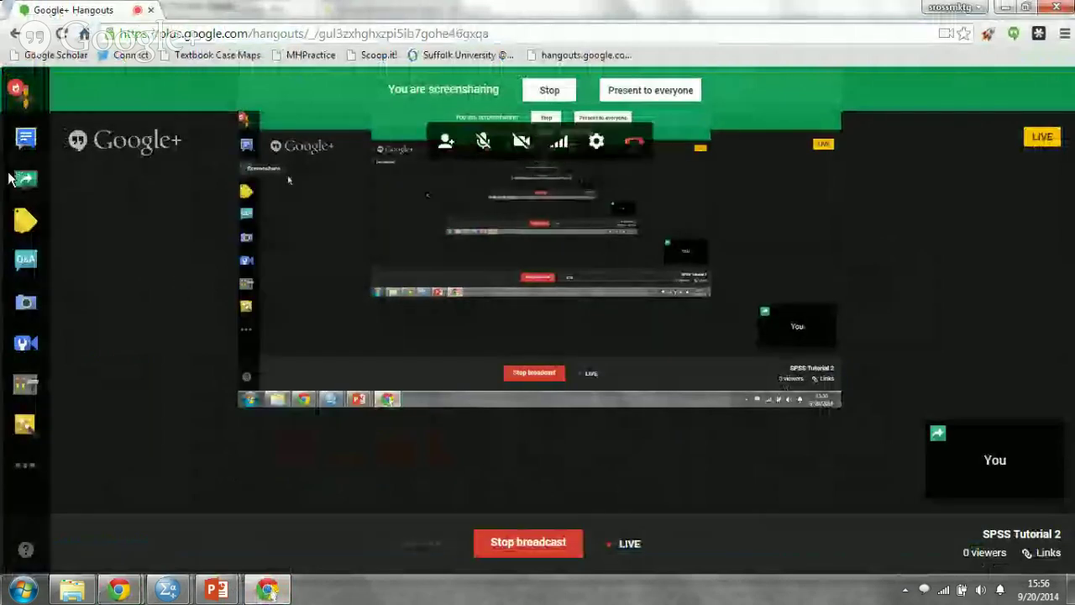
pyautogui.click(18, 178)
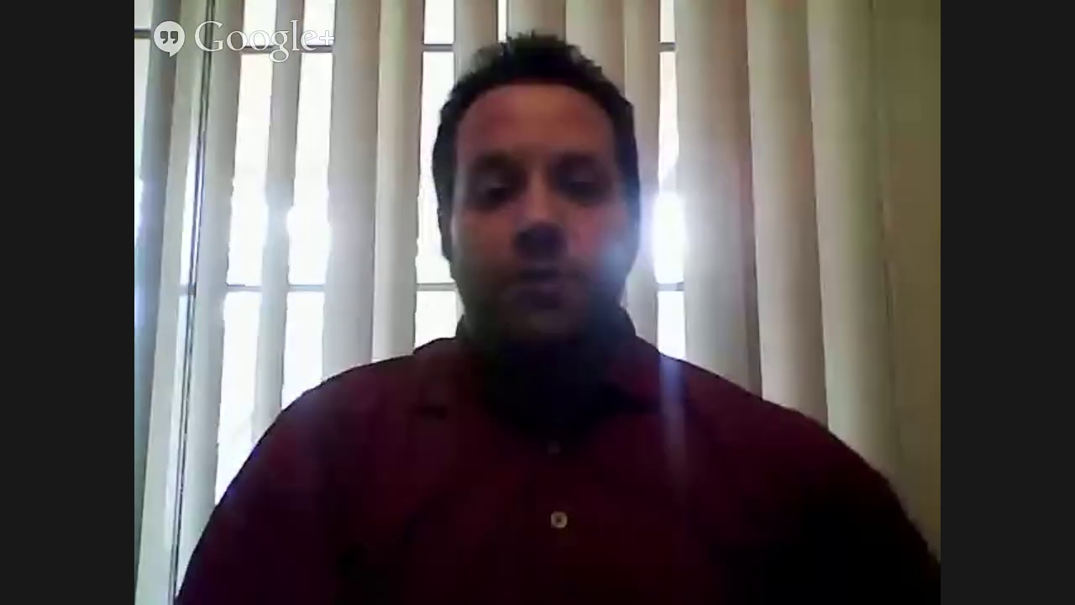
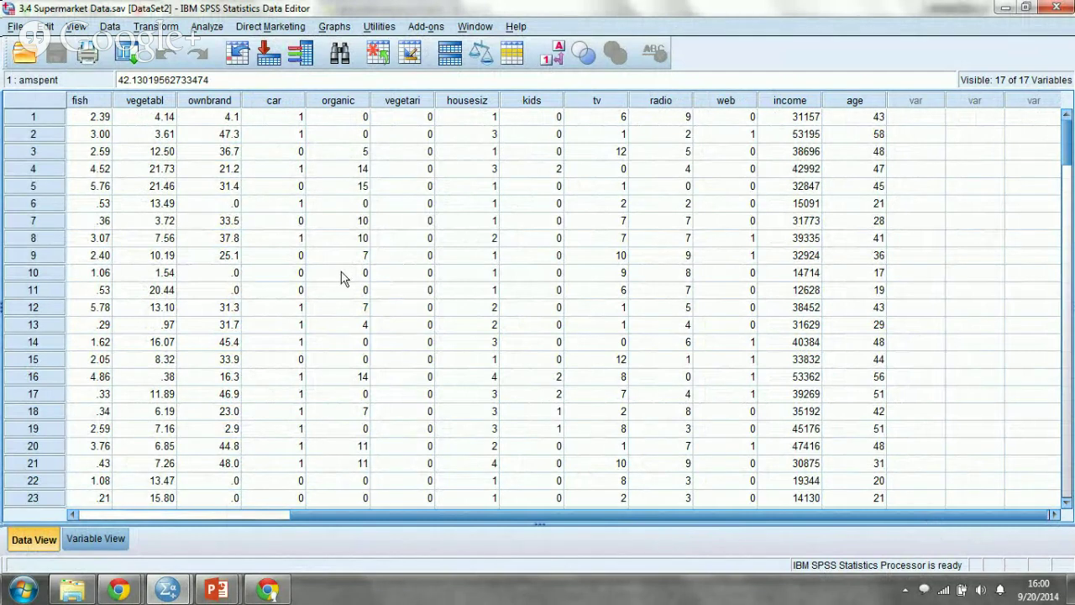
pyautogui.click(209, 28)
pyautogui.moveTo(247, 73)
pyautogui.click(396, 87)
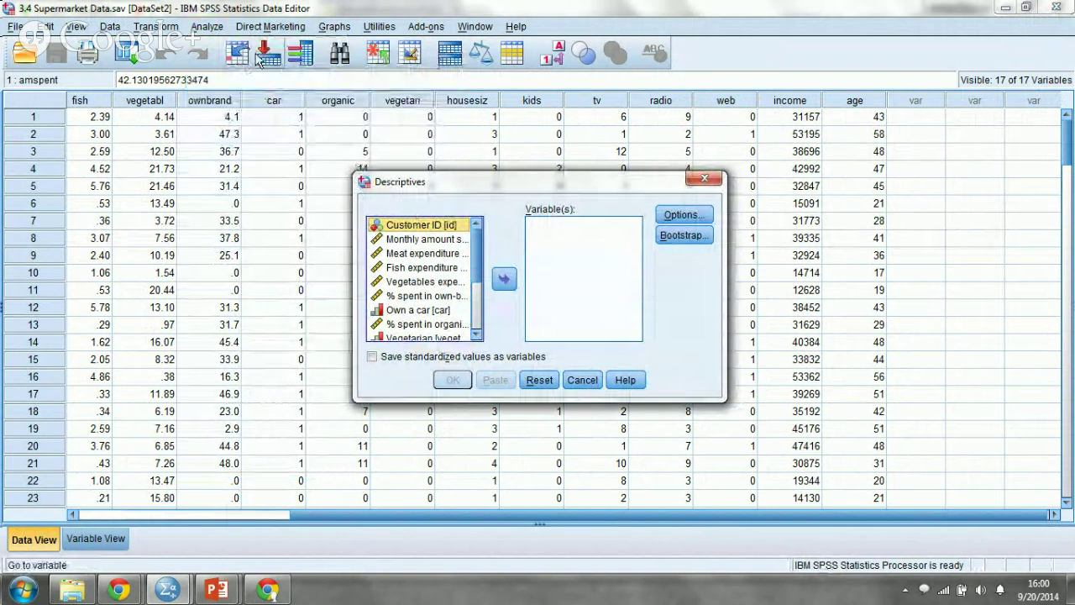
pyautogui.click(708, 183)
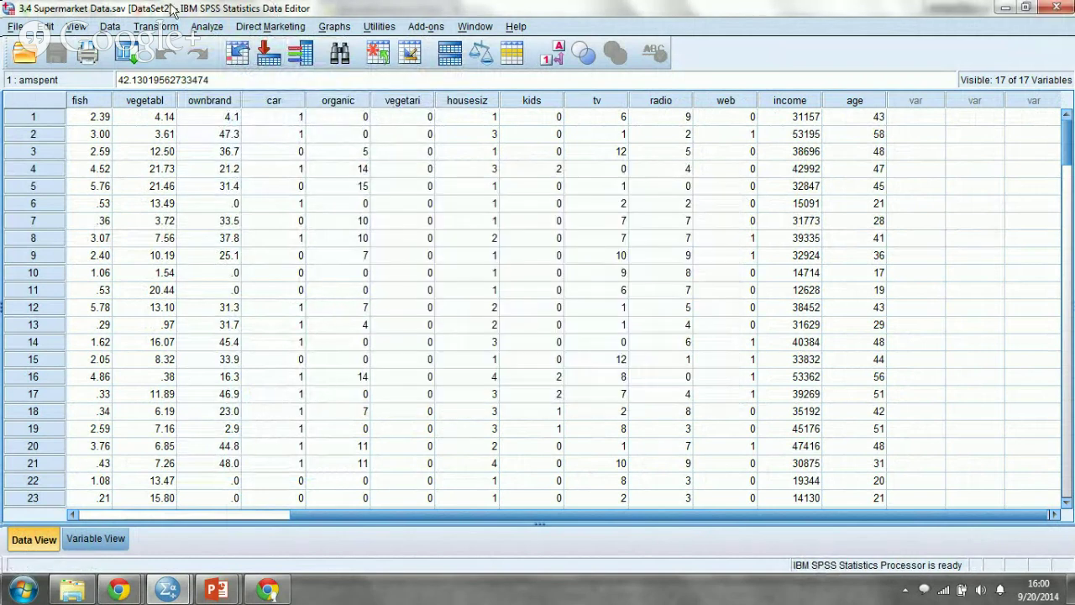
# - Set up a Descriptives analysis with monthly amount spent, meat, fish and vegetables expenditure, and household size as variables
pyautogui.click(207, 26)
pyautogui.moveTo(217, 64)
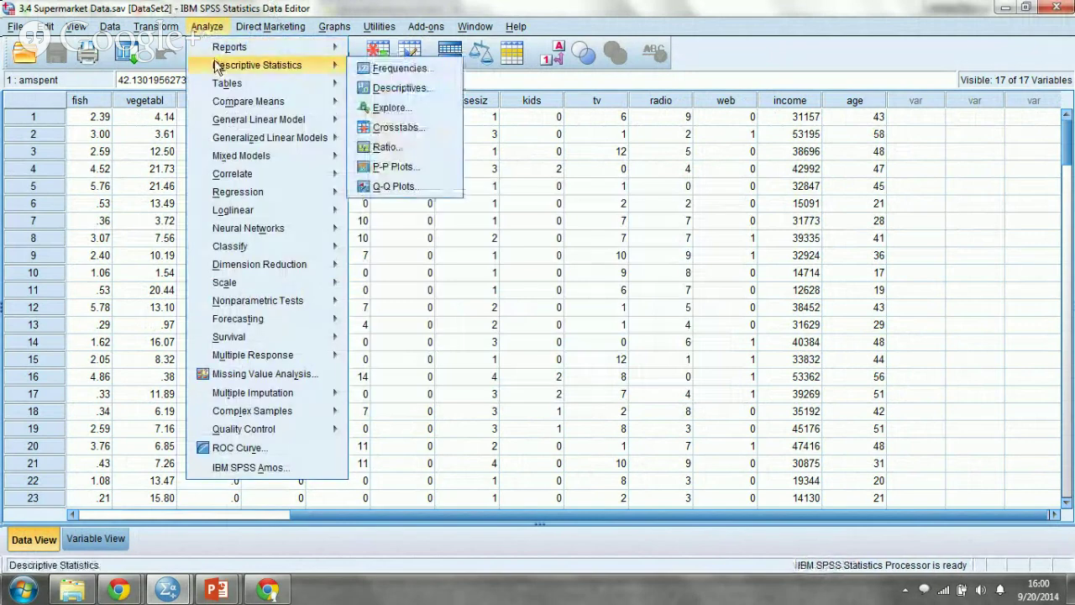
pyautogui.click(400, 88)
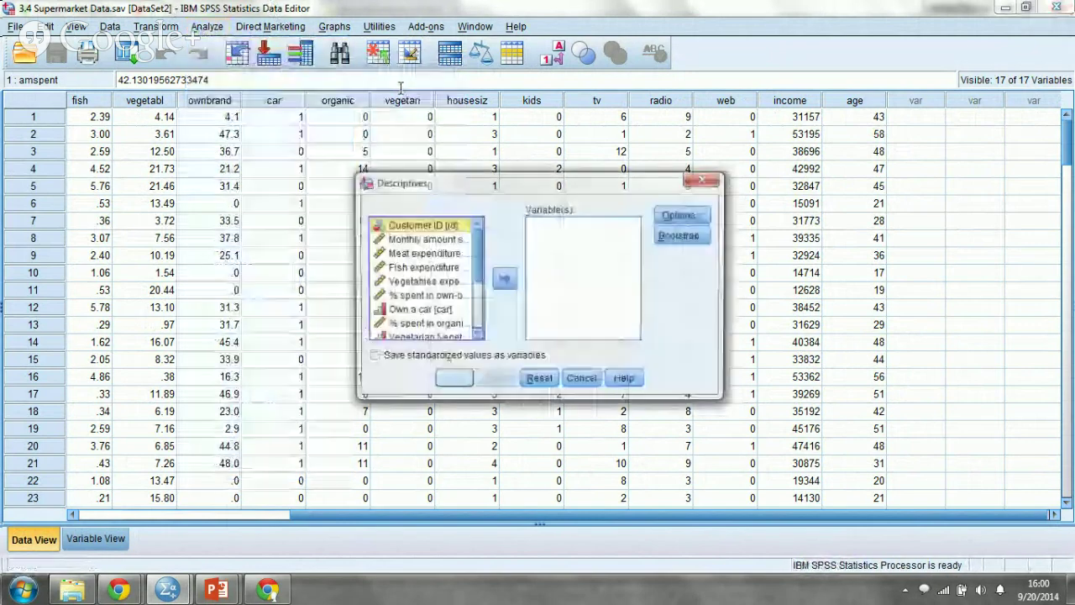
pyautogui.click(450, 240)
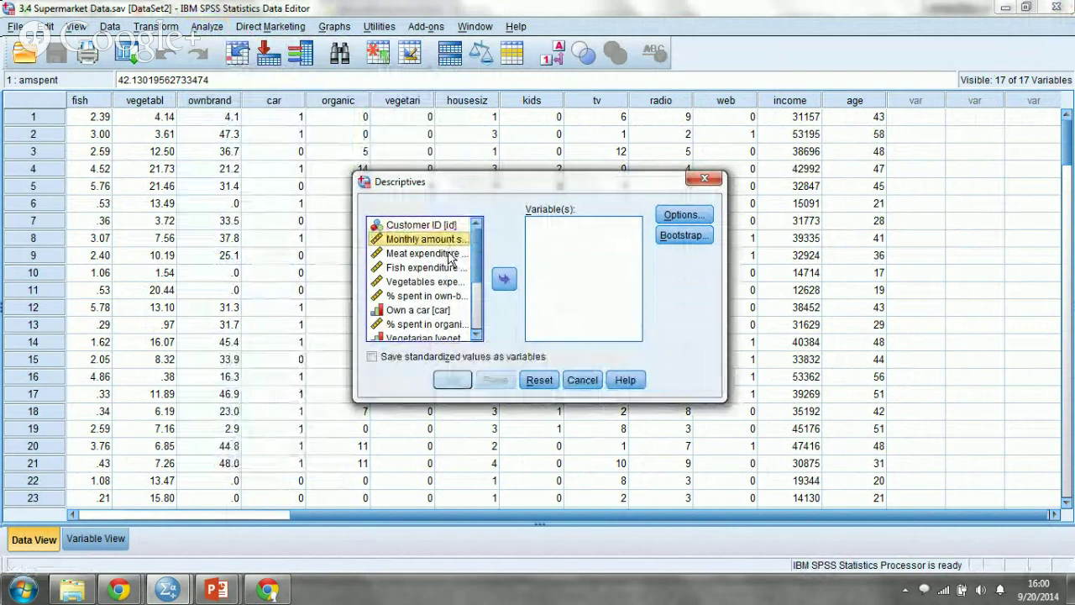
pyautogui.doubleClick(454, 241)
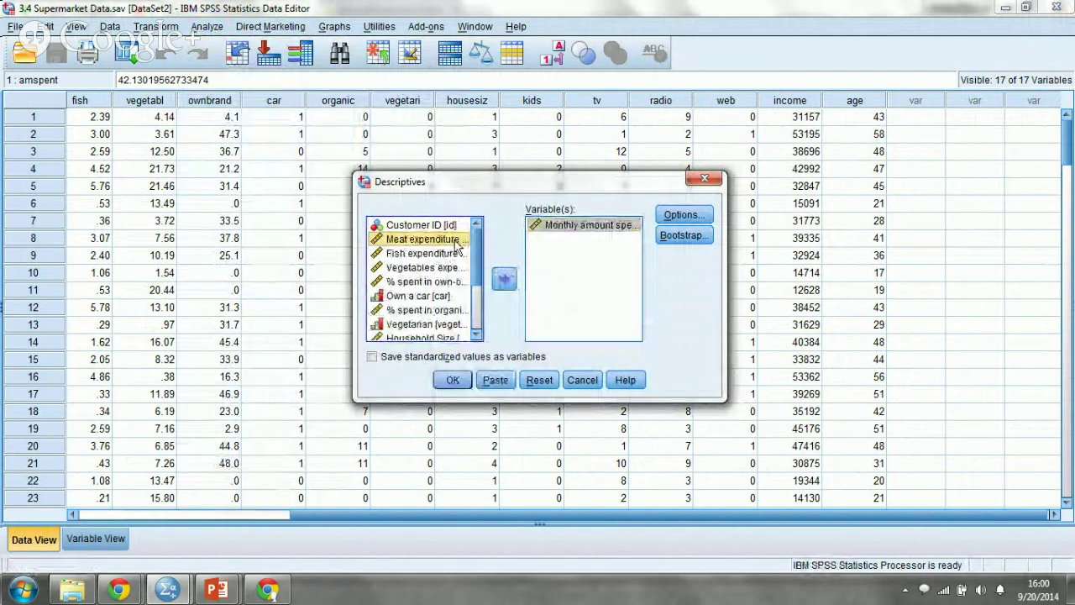
pyautogui.click(504, 279)
pyautogui.click(503, 279)
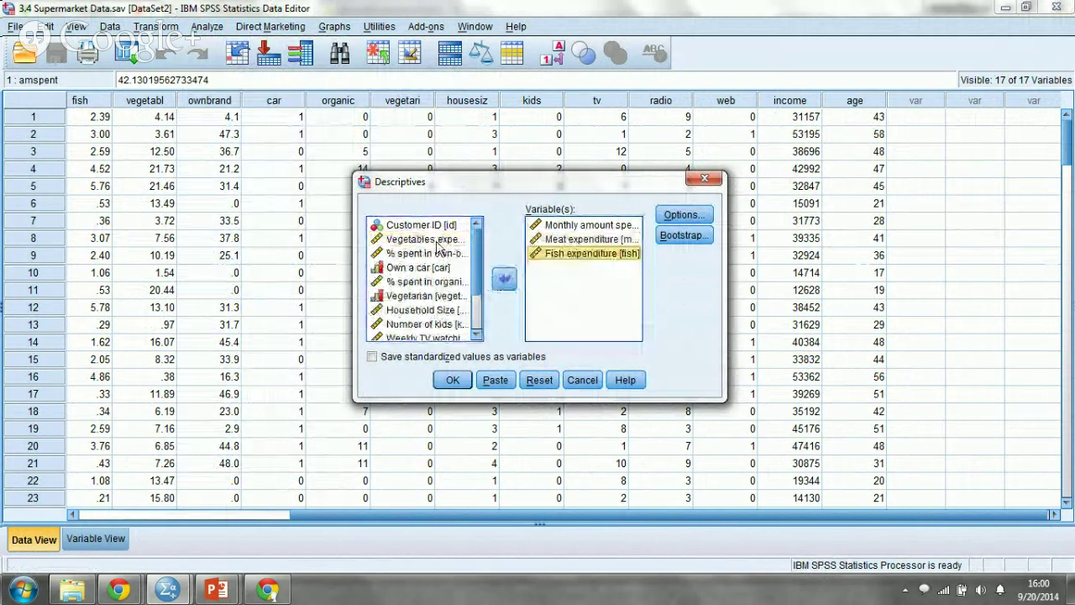
pyautogui.click(505, 280)
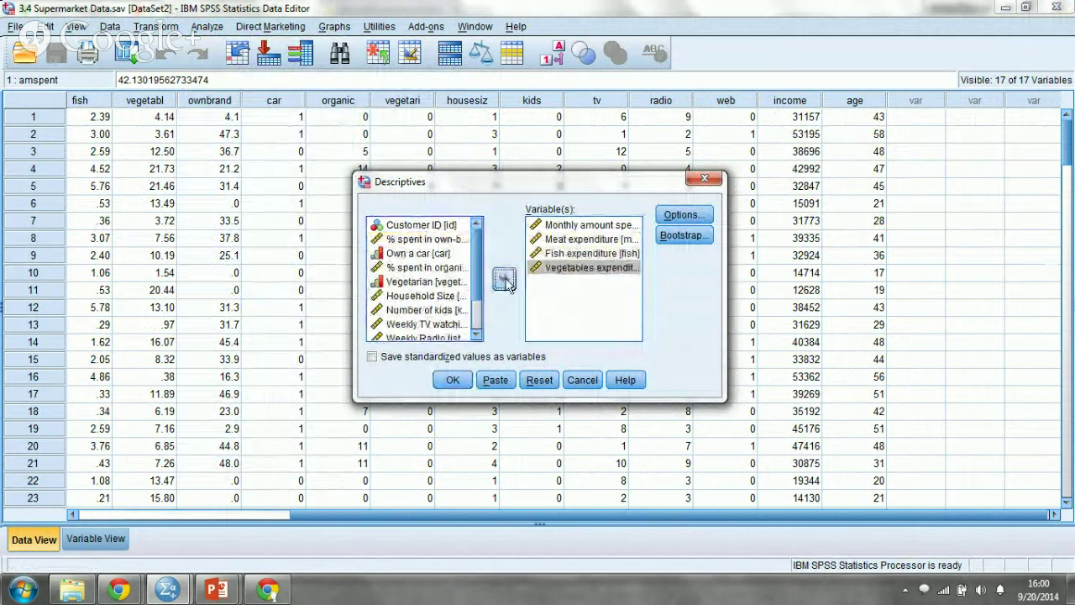
pyautogui.click(433, 296)
pyautogui.click(505, 281)
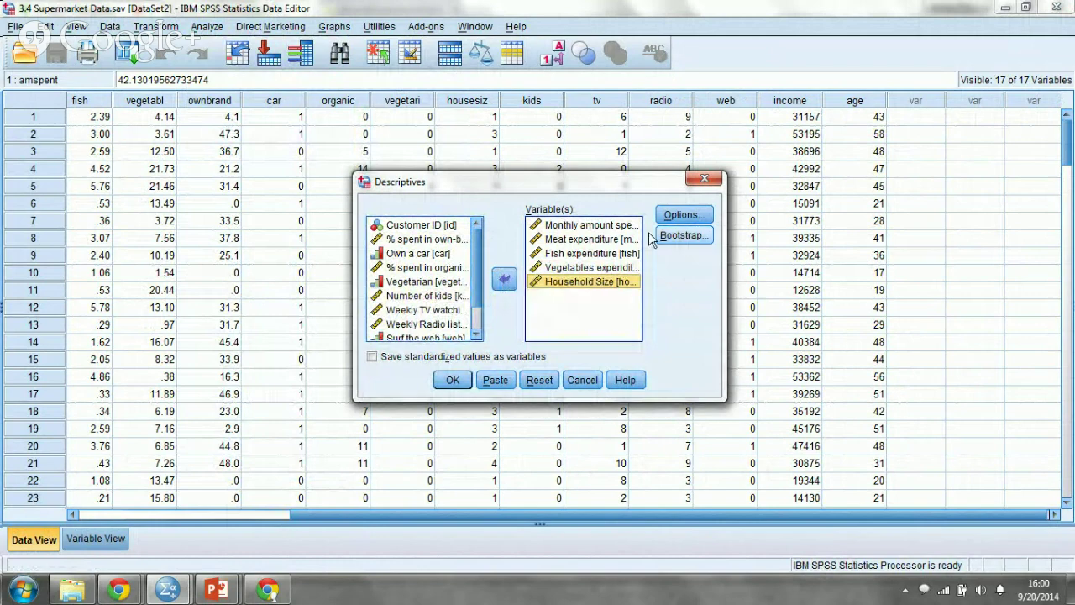
# - Add variance to the statistics and run the Descriptives analysis with standardized values saved as variables
pyautogui.click(680, 216)
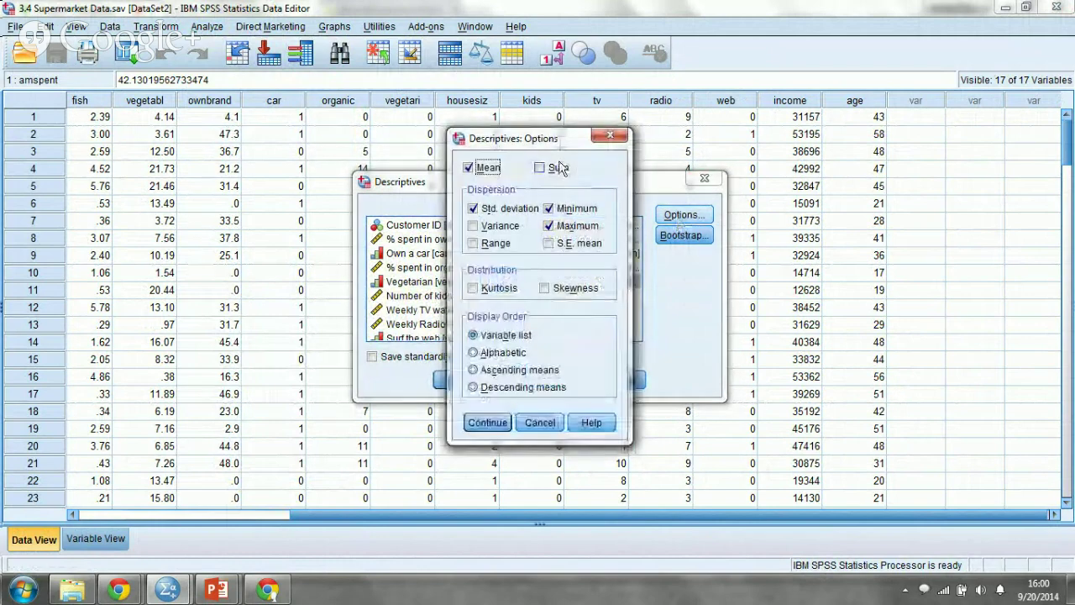
pyautogui.click(499, 226)
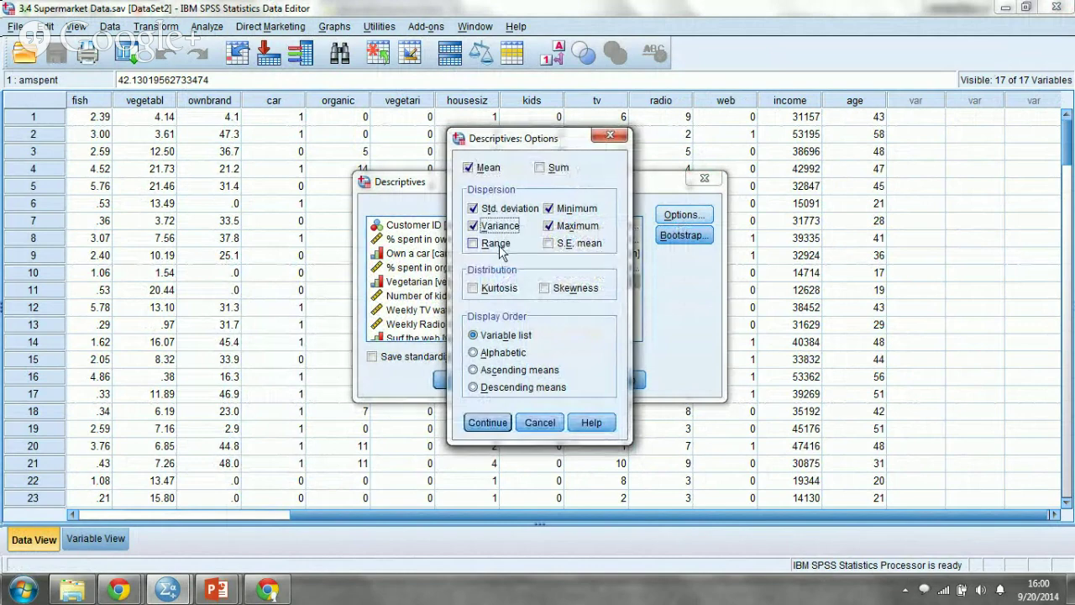
pyautogui.click(477, 425)
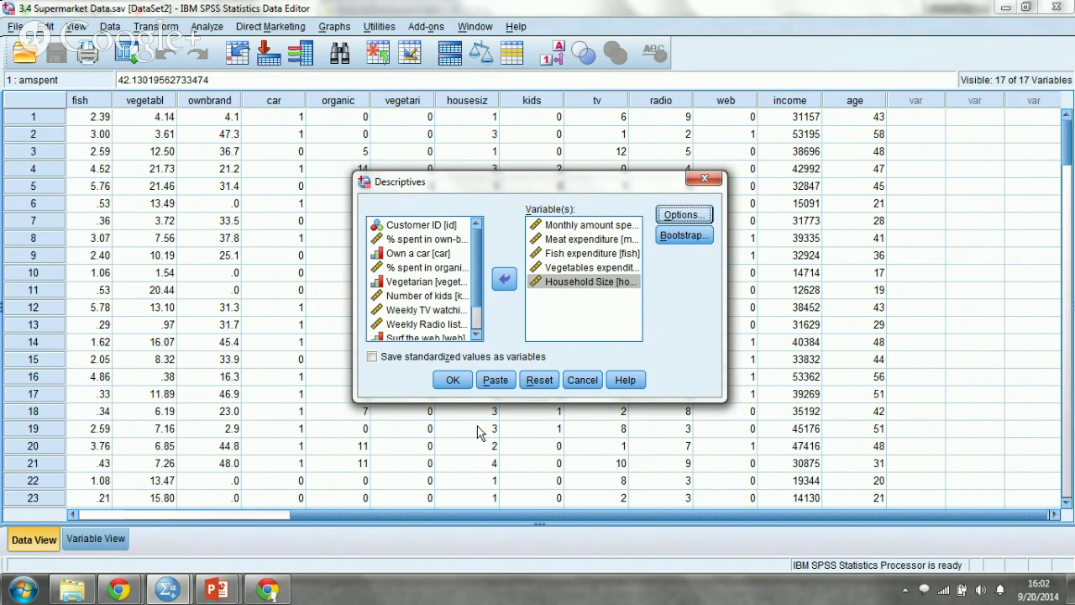
pyautogui.click(486, 357)
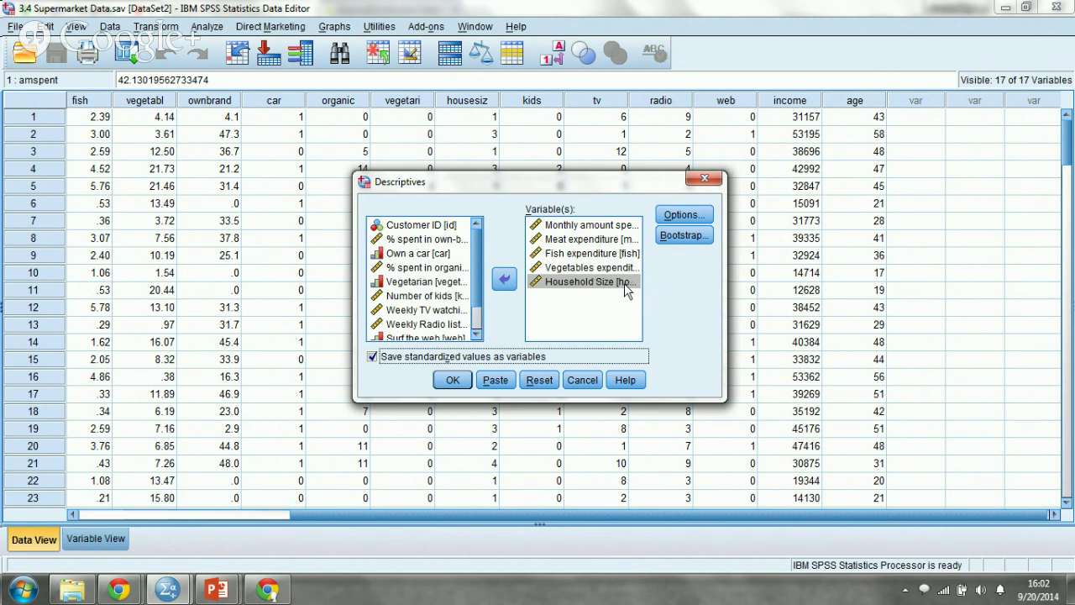
pyautogui.click(453, 380)
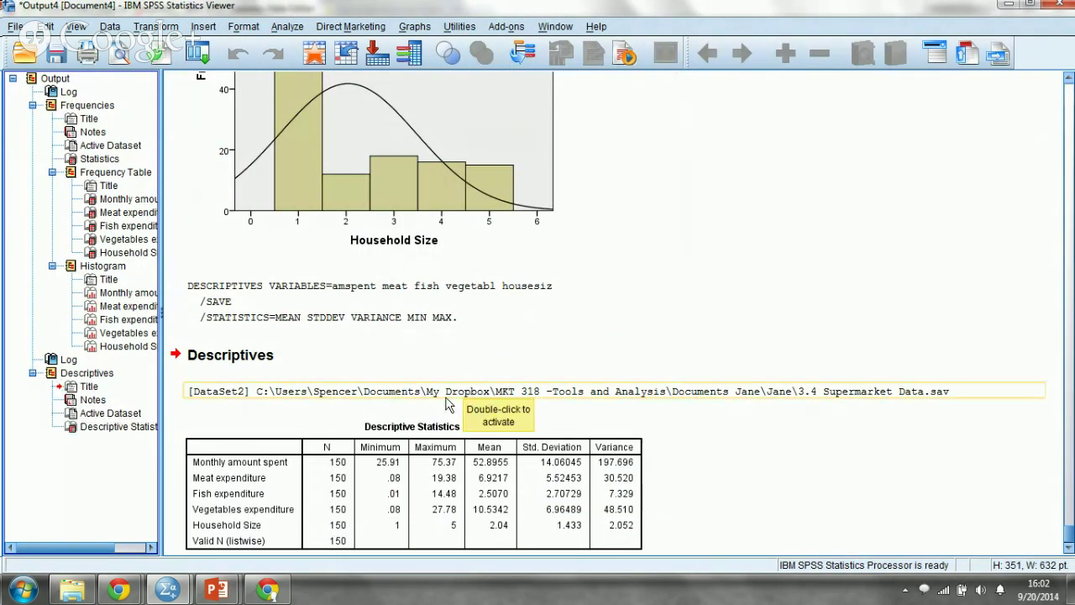
# - Compare the Descriptive Statistics table with the Statistics table of the Frequencies output
pyautogui.click(94, 164)
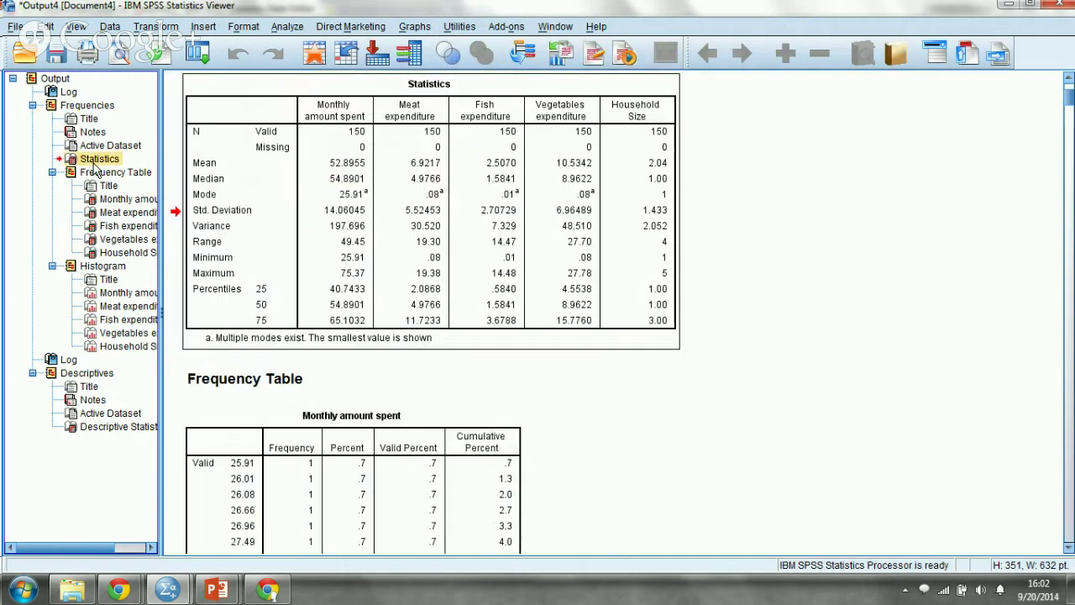
pyautogui.click(105, 428)
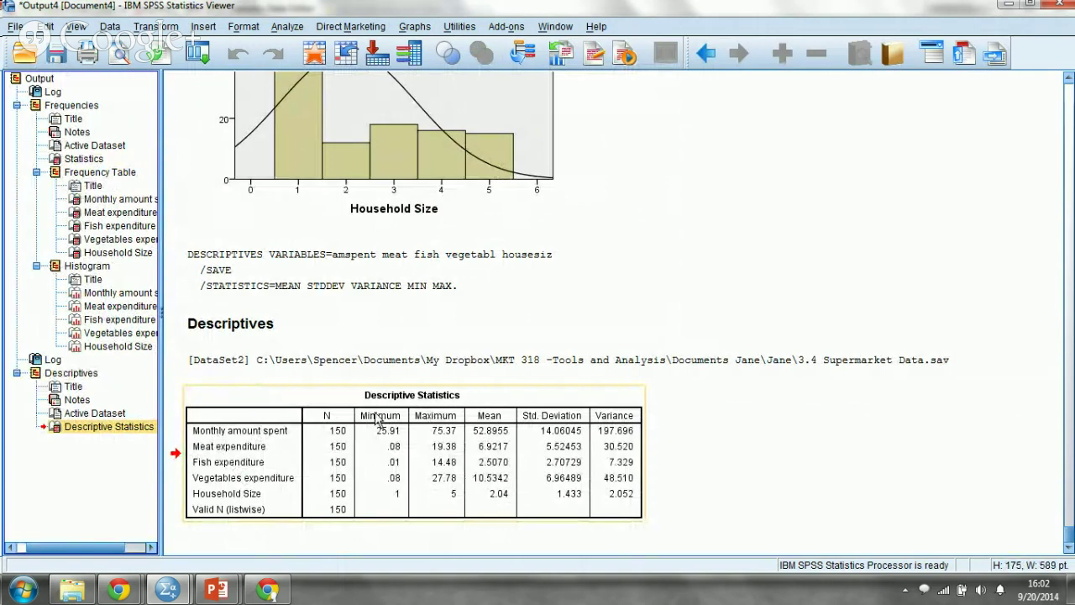
pyautogui.click(608, 396)
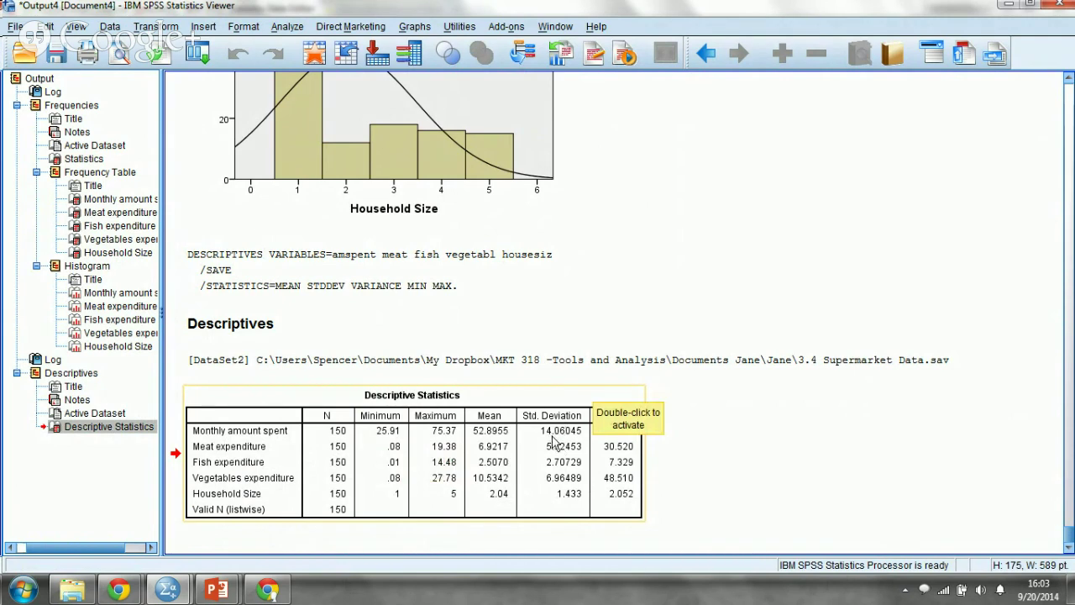
pyautogui.press('Up')
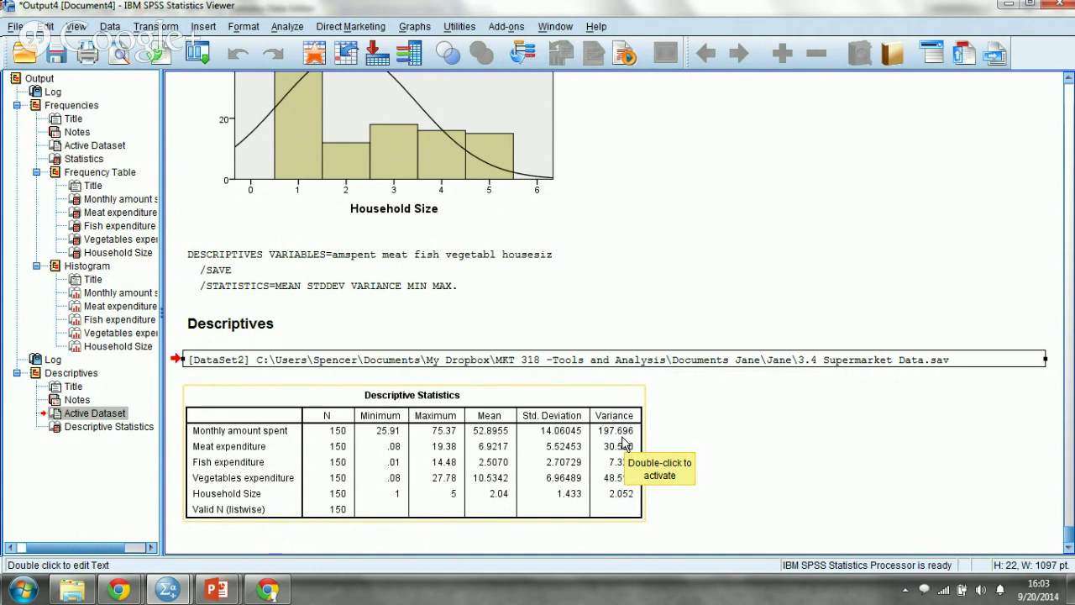
pyautogui.click(470, 374)
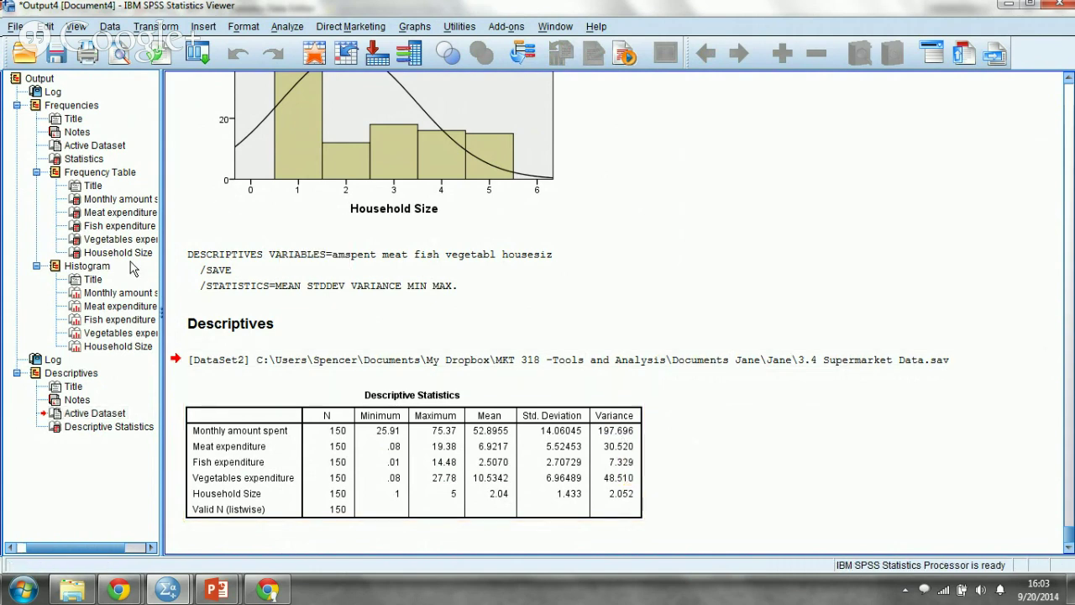
pyautogui.click(84, 160)
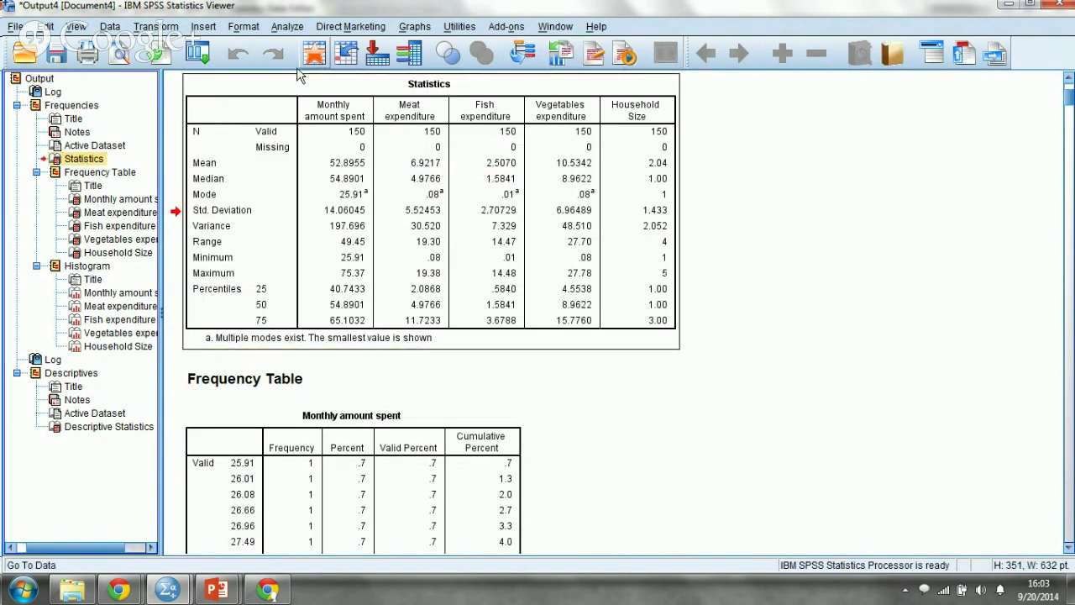
# - In the Data Editor, review the new standardized variable columns and compare the first case's amspent value with its Zamspent score
pyautogui.hotkey('alt', 'Tab')
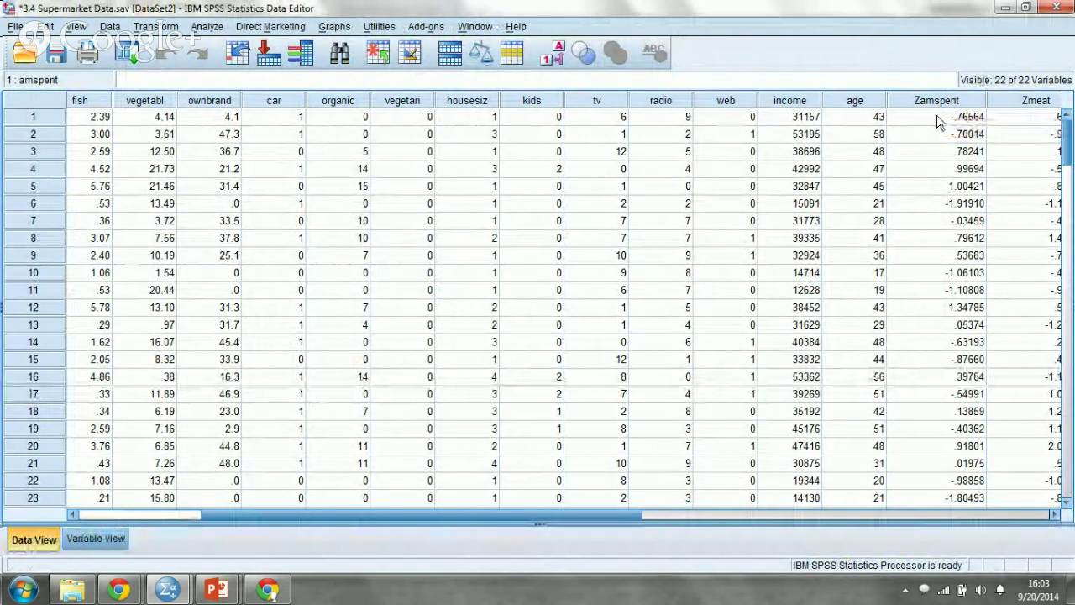
pyautogui.moveTo(587, 516); pyautogui.dragTo(791, 521)
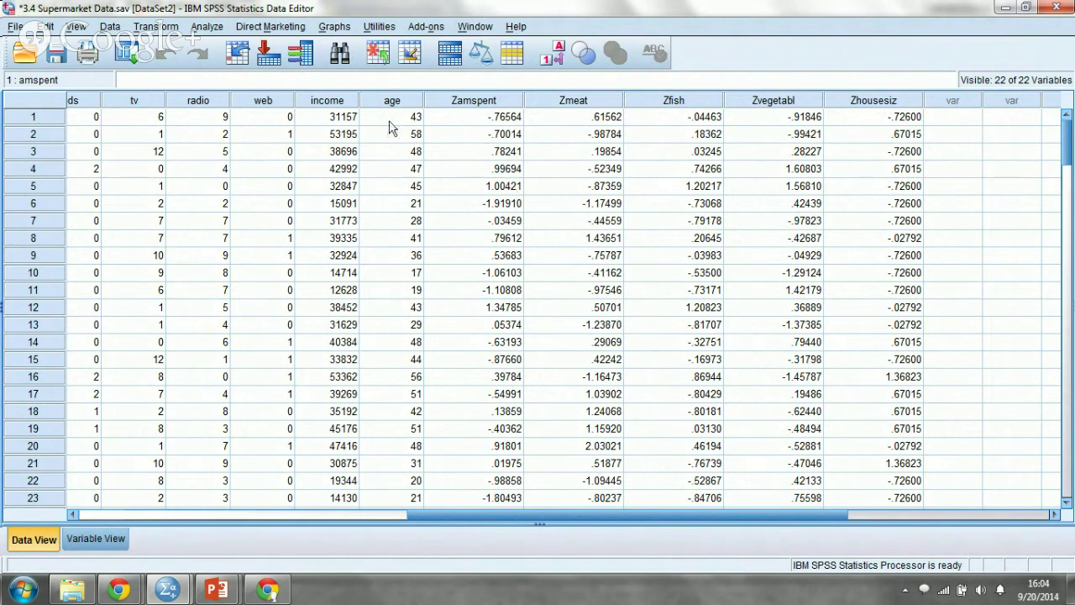
pyautogui.moveTo(746, 515); pyautogui.dragTo(420, 515)
pyautogui.click(49, 116)
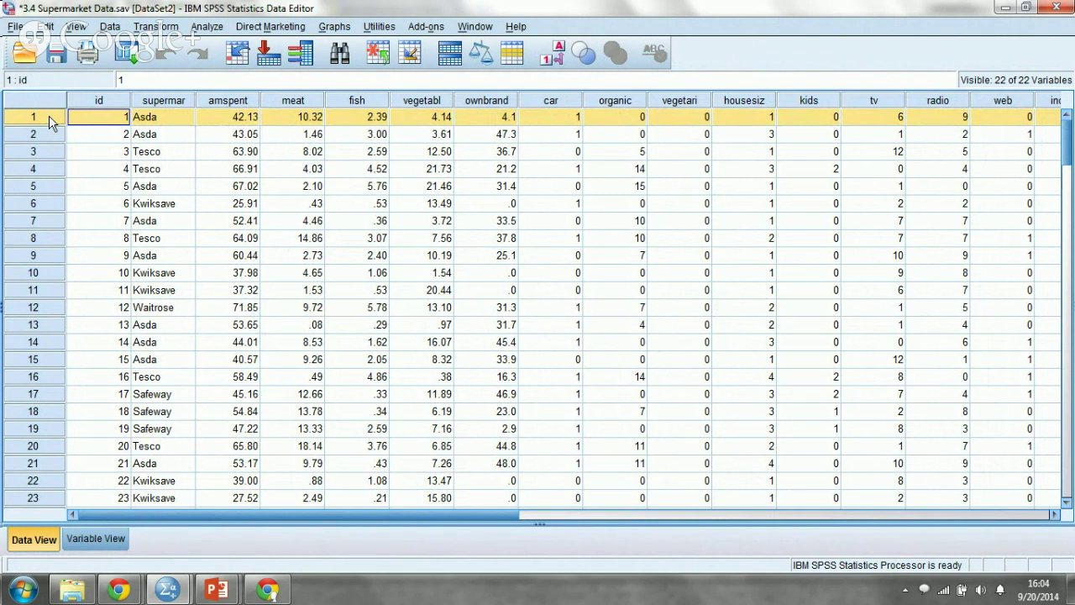
pyautogui.click(227, 120)
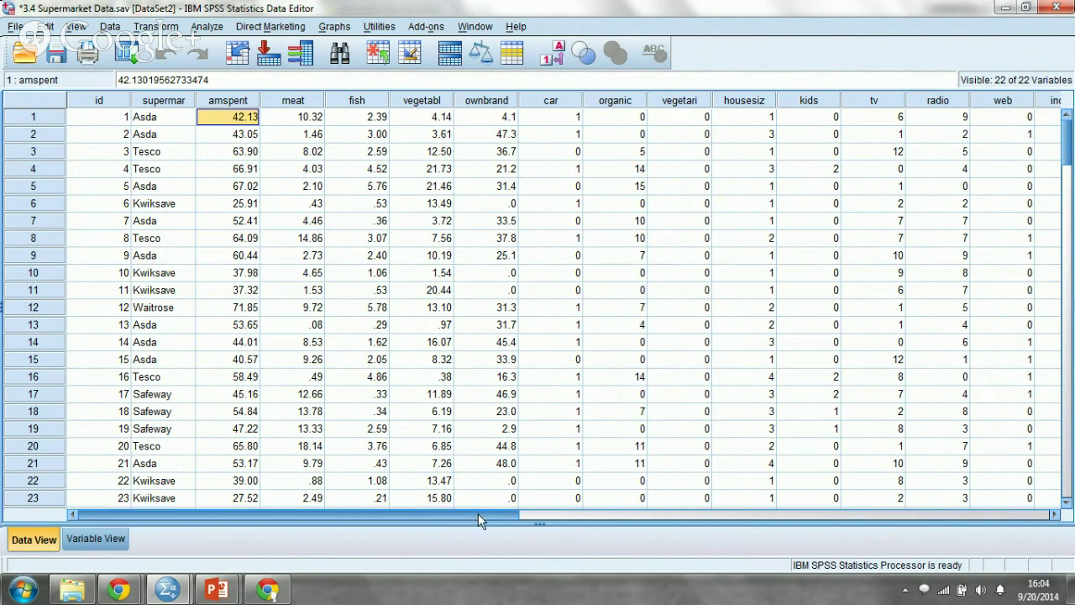
pyautogui.moveTo(478, 513); pyautogui.dragTo(628, 524)
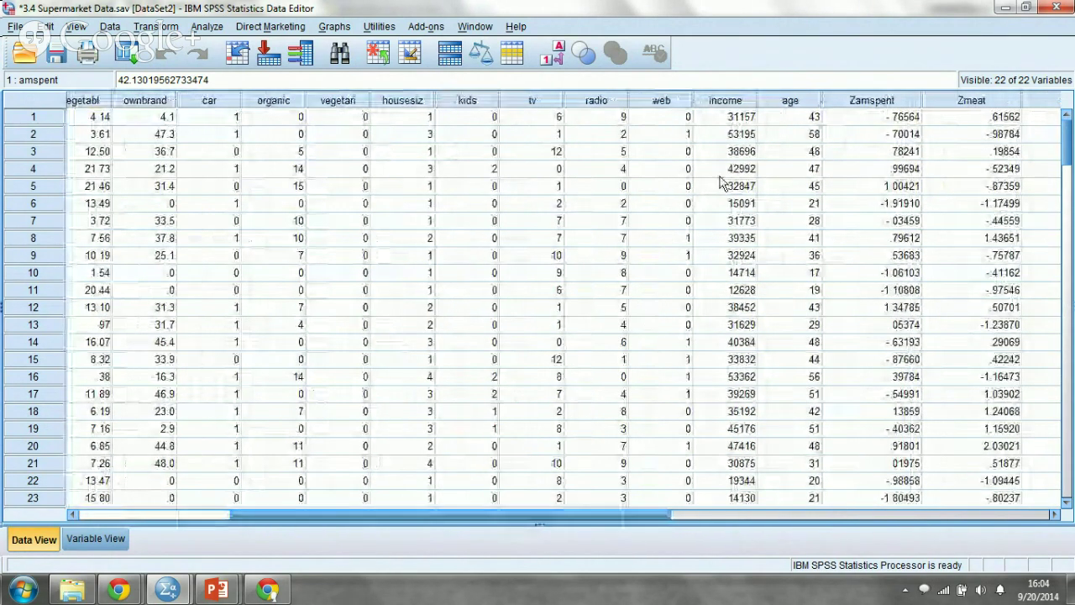
pyautogui.click(901, 118)
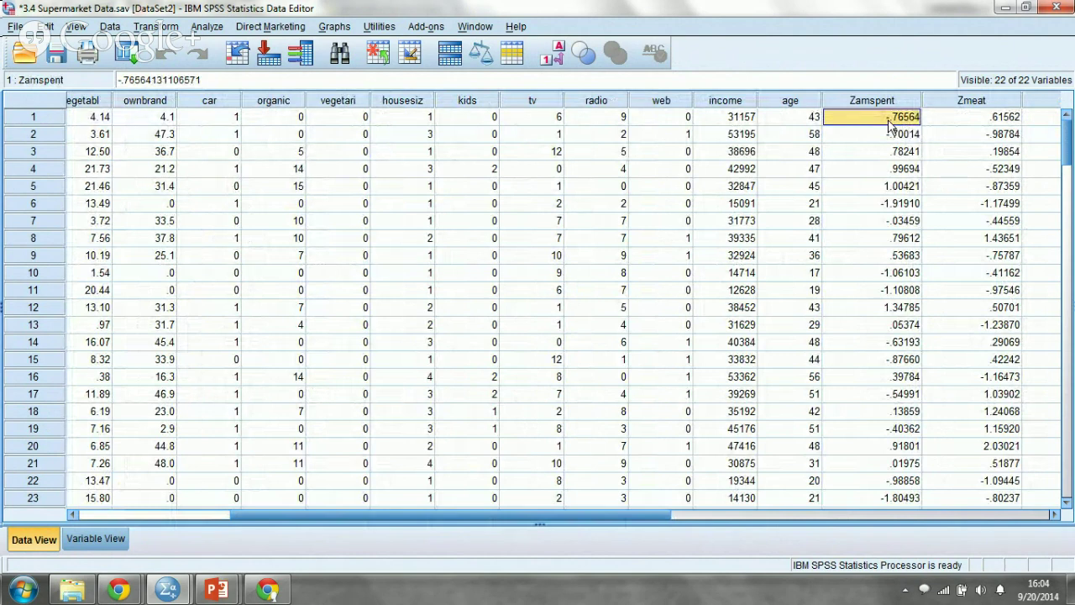
# - Examine the Zamspent scores of cases 2 and 12 and the Zmeat scores of cases 12, 2 and 1
pyautogui.click(888, 141)
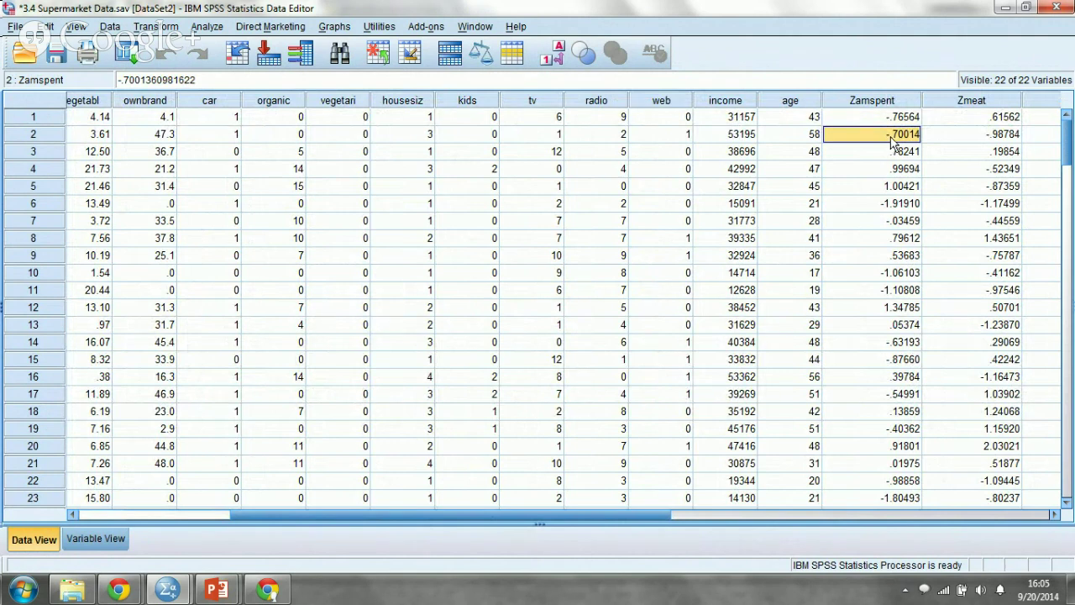
pyautogui.click(879, 310)
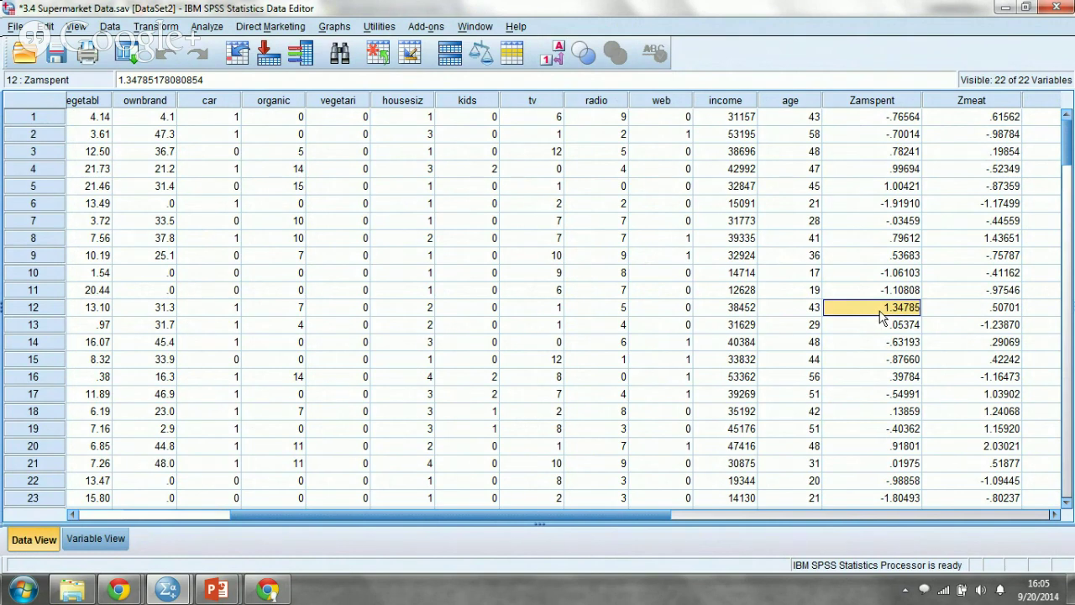
pyautogui.click(980, 307)
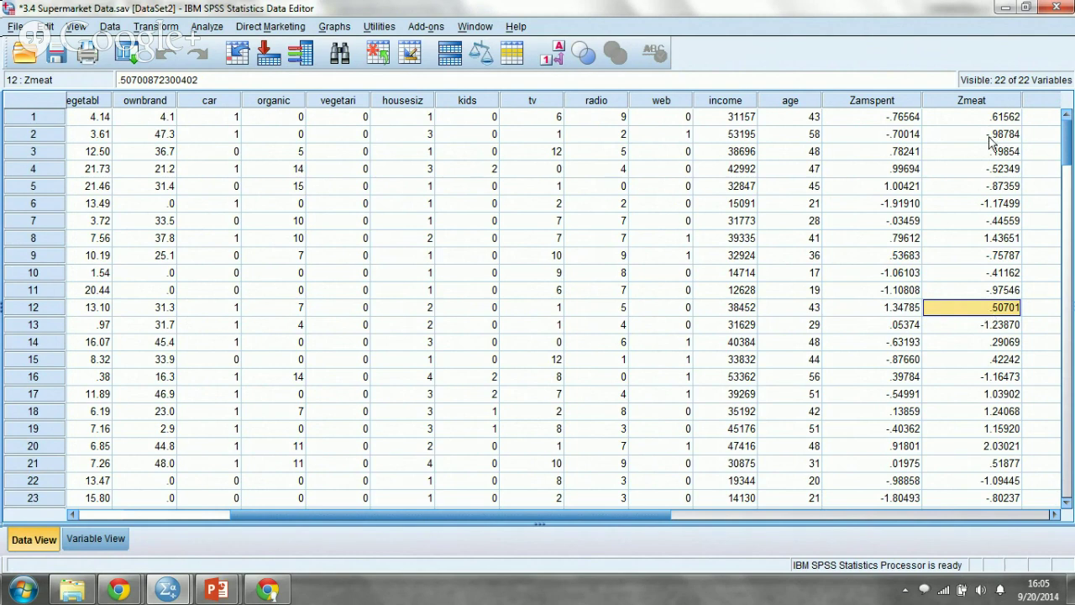
pyautogui.moveTo(992, 137); pyautogui.dragTo(991, 101)
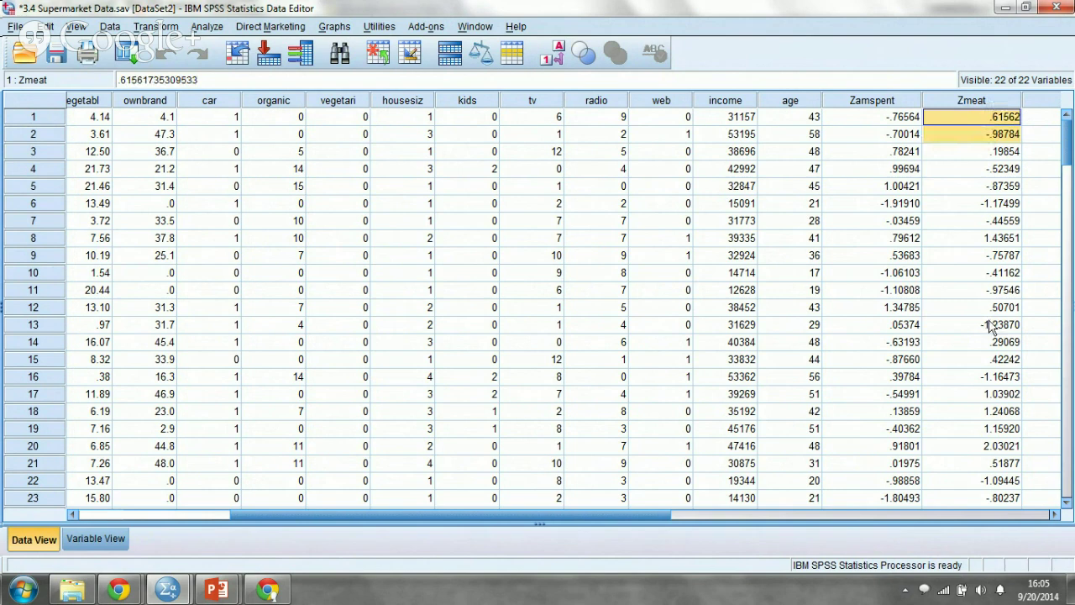
# - Check case 20's Zmeat score and review the Zfish, Zvegetabl and Zhousesiz columns
pyautogui.click(1000, 448)
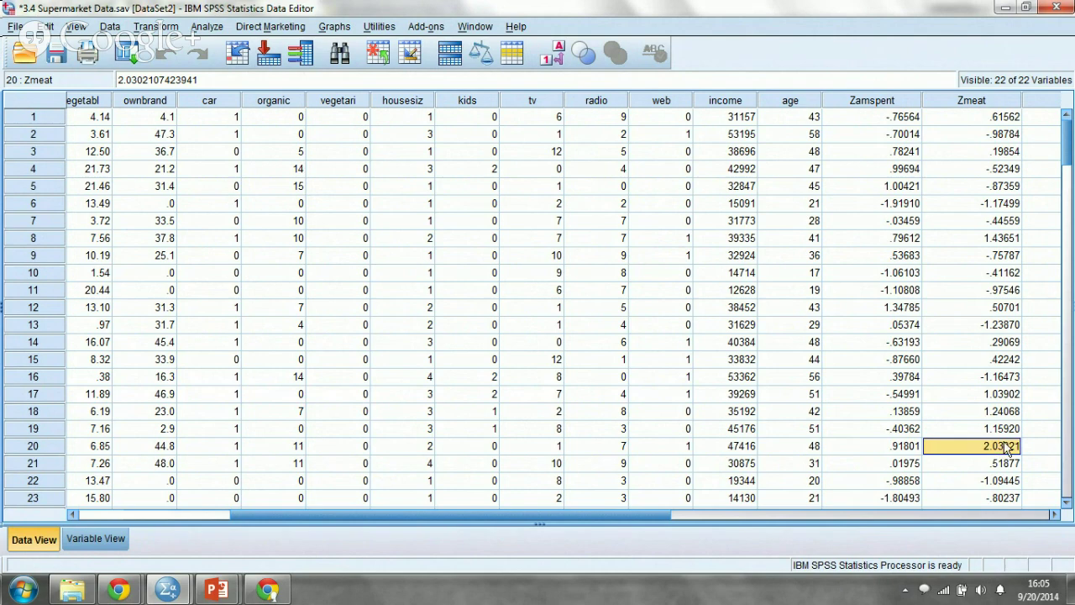
pyautogui.moveTo(647, 518); pyautogui.dragTo(777, 519)
pyautogui.click(780, 100)
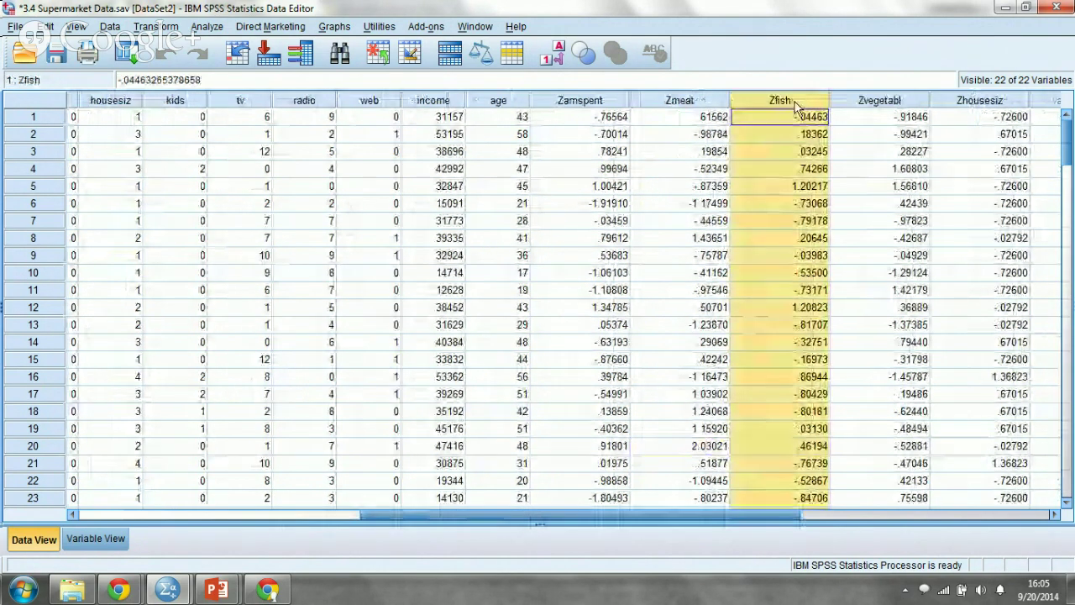
pyautogui.click(865, 100)
pyautogui.click(973, 99)
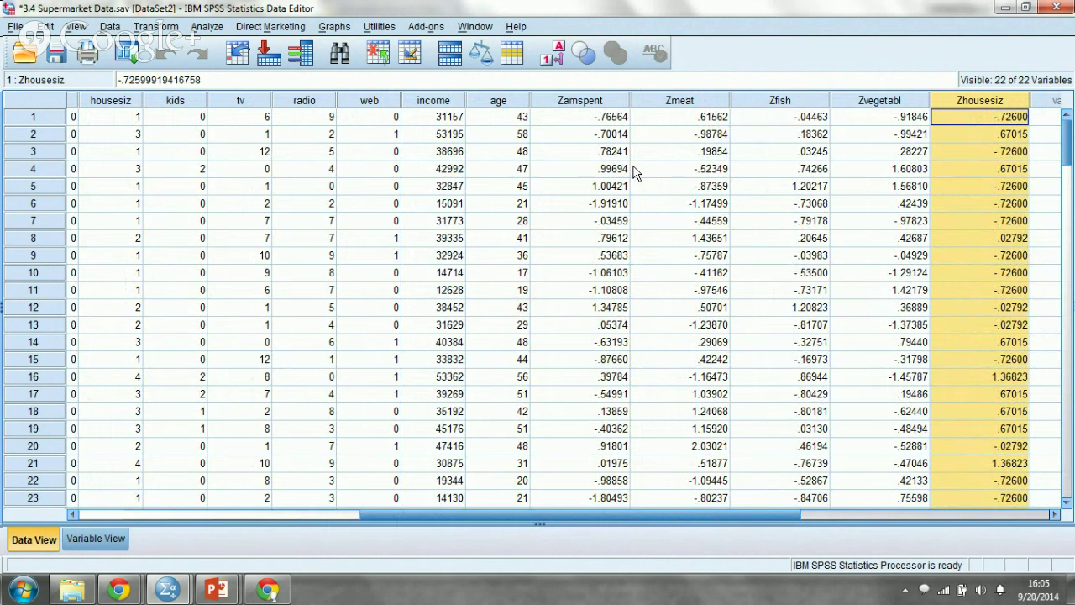
# - Sort the cases in ascending order of Zamspent and inspect the lowest and highest scores
pyautogui.click(611, 102)
pyautogui.rightClick(612, 102)
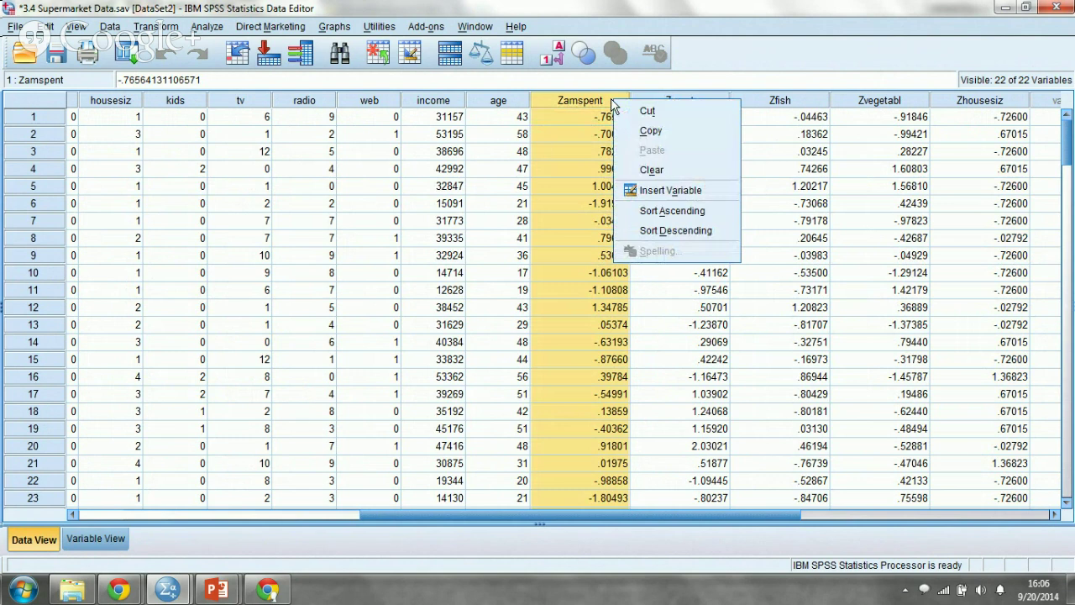
pyautogui.click(651, 214)
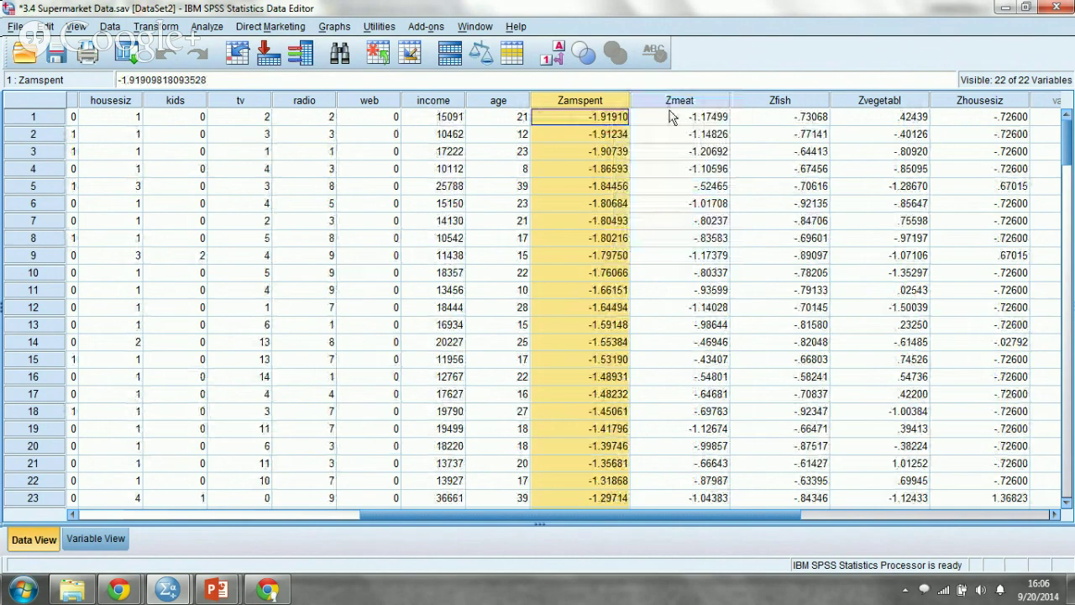
pyautogui.moveTo(1069, 162); pyautogui.dragTo(1069, 419)
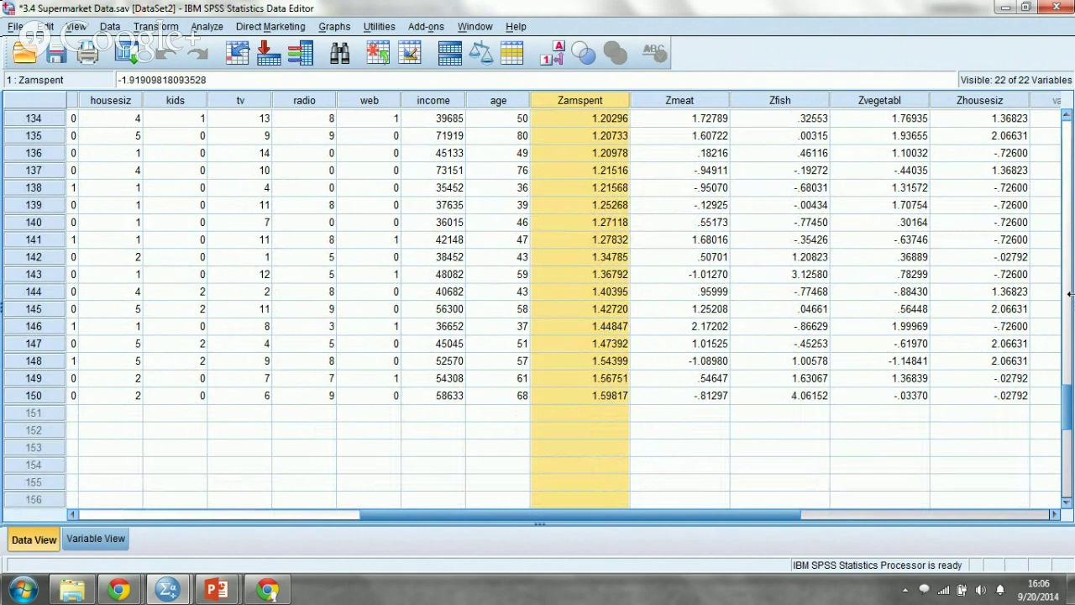
pyautogui.moveTo(1071, 408); pyautogui.dragTo(1070, 136)
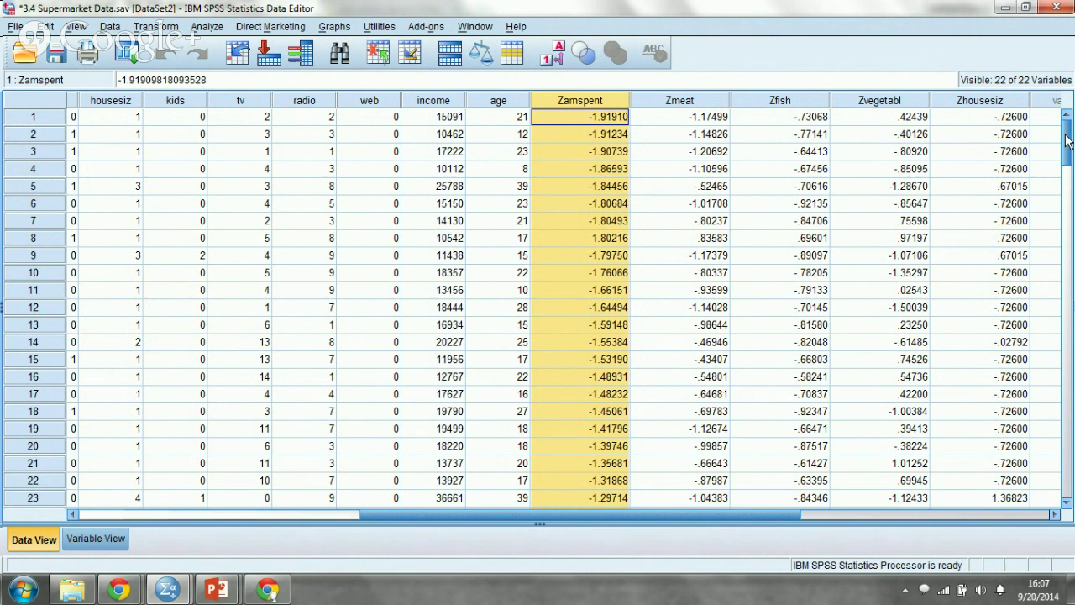
# - Sort the cases in ascending order of Zmeat and examine the highest scores, in cases 147 and 149
pyautogui.rightClick(693, 107)
pyautogui.click(738, 213)
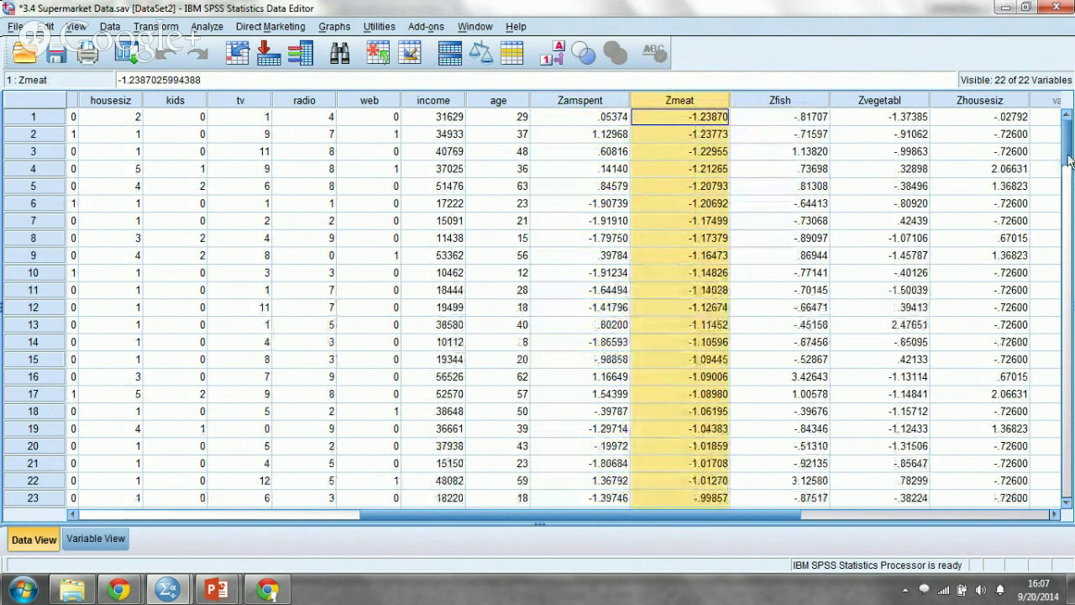
pyautogui.moveTo(1068, 160); pyautogui.dragTo(1068, 432)
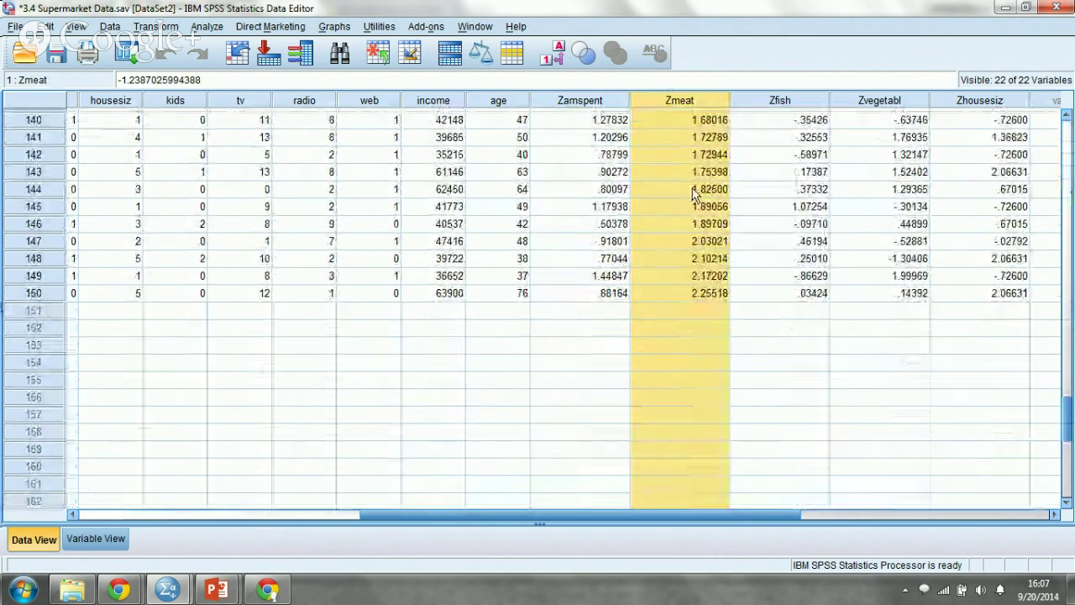
pyautogui.click(704, 246)
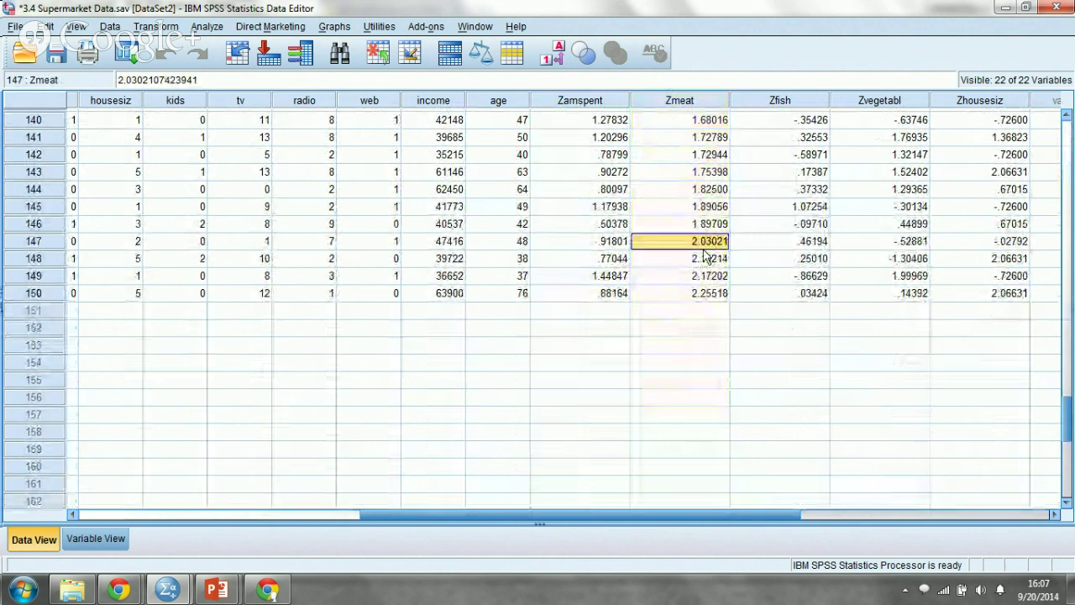
pyautogui.click(710, 277)
pyautogui.click(707, 242)
pyautogui.click(703, 277)
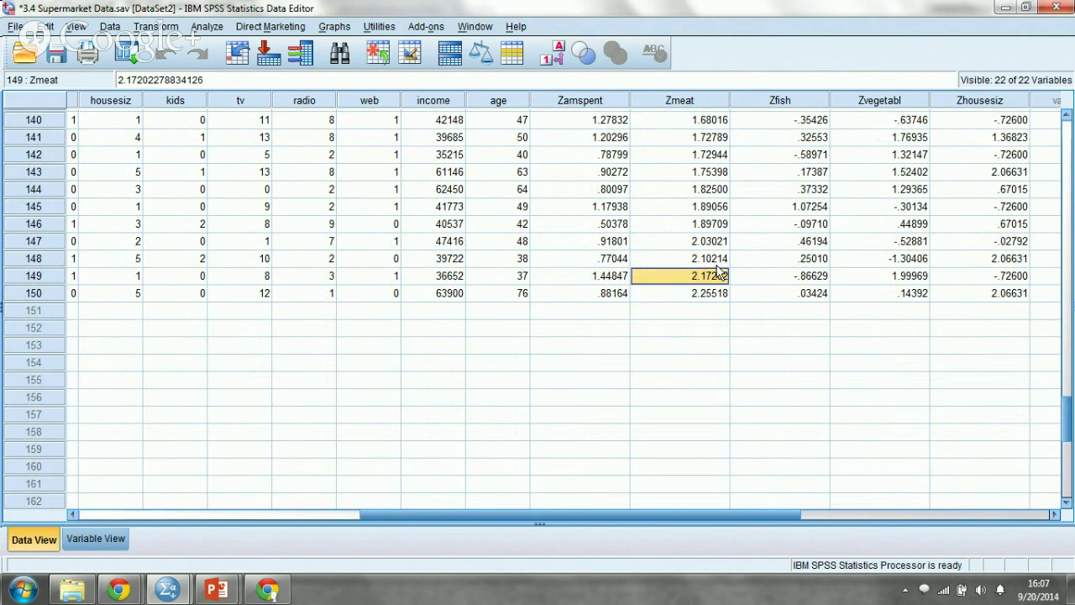
# - Sort the cases in ascending order of Zfish and examine the extreme scores in cases 145, 146, 149 and 150
pyautogui.rightClick(820, 103)
pyautogui.click(868, 213)
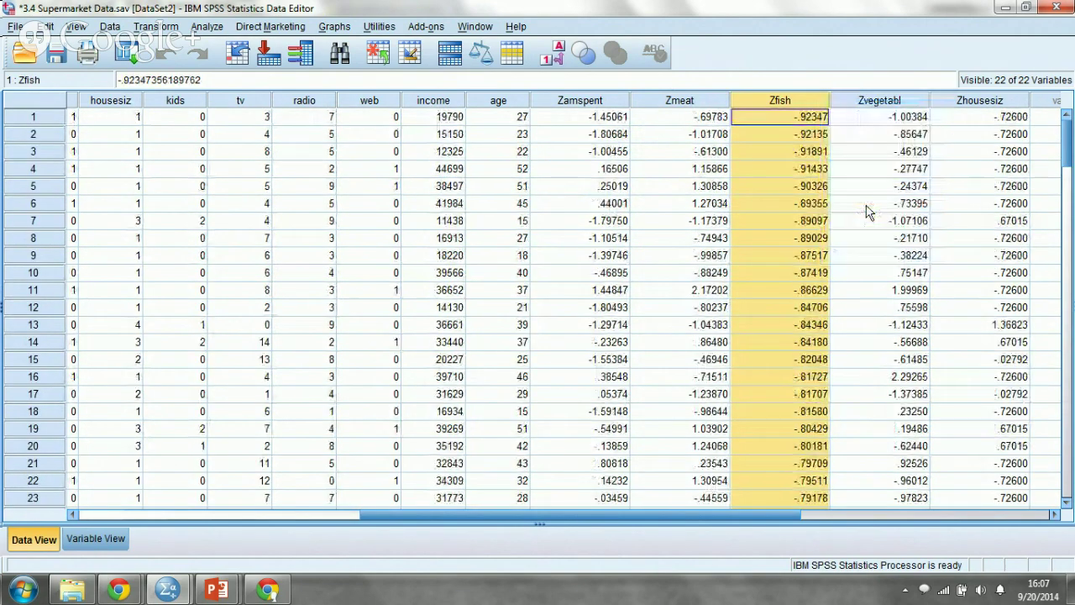
pyautogui.moveTo(1069, 112); pyautogui.dragTo(1069, 390)
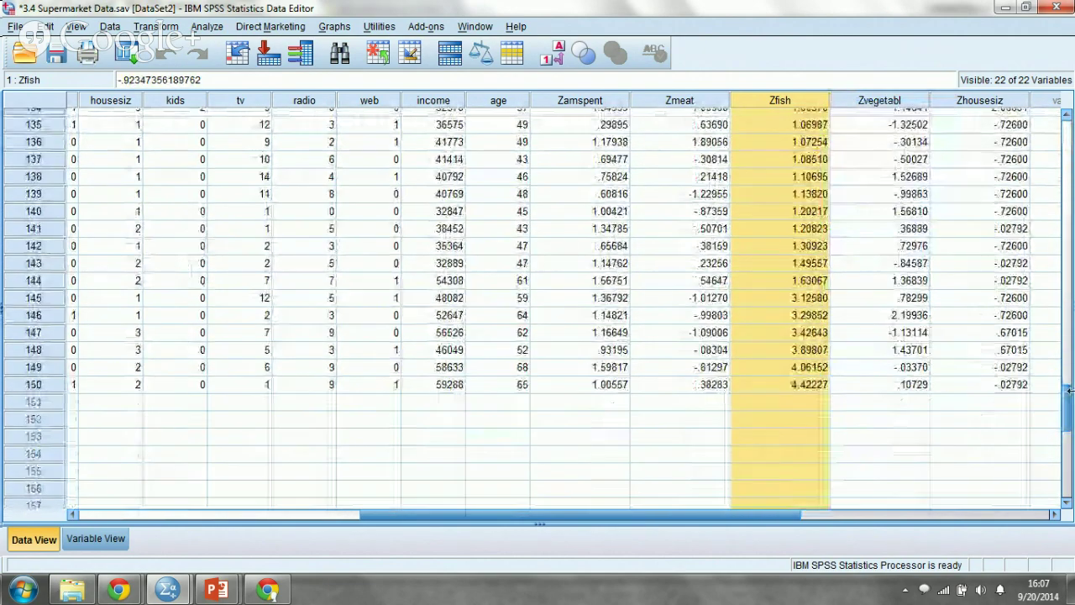
pyautogui.click(796, 299)
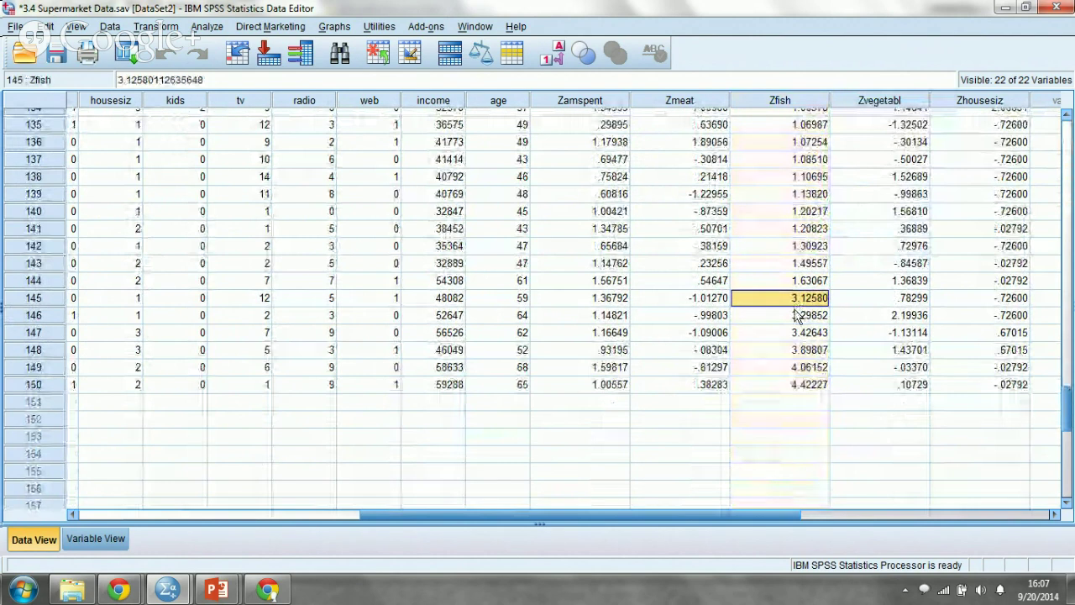
pyautogui.click(797, 316)
pyautogui.click(796, 297)
pyautogui.click(797, 316)
pyautogui.click(794, 367)
pyautogui.click(793, 385)
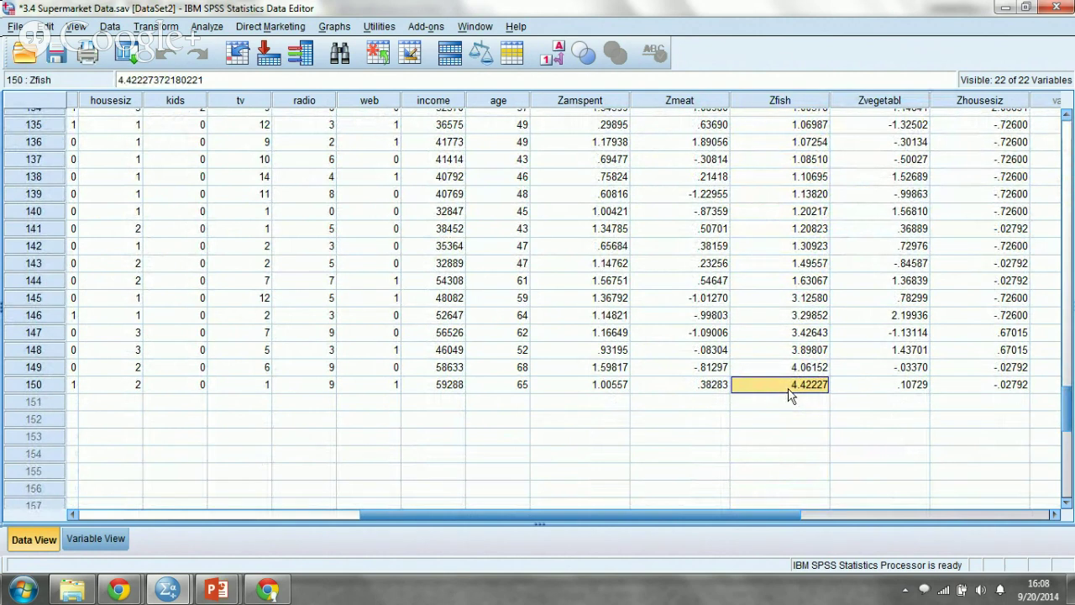
# - Compare the original fish values of the last cases with the fish expenditure row of the Descriptive Statistics output
pyautogui.moveTo(752, 514); pyautogui.dragTo(458, 502)
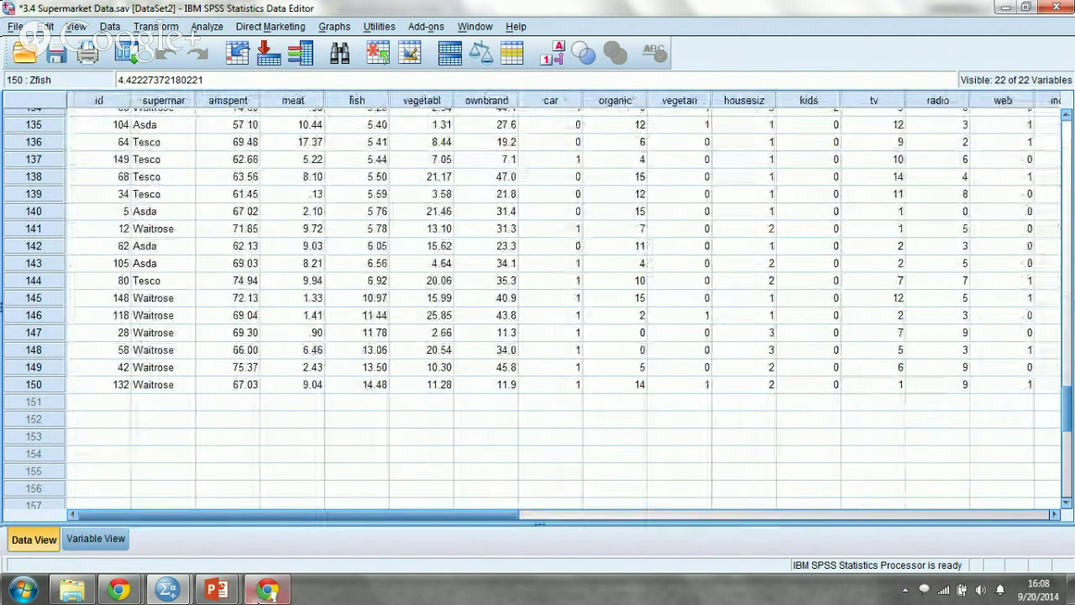
pyautogui.moveTo(168, 590)
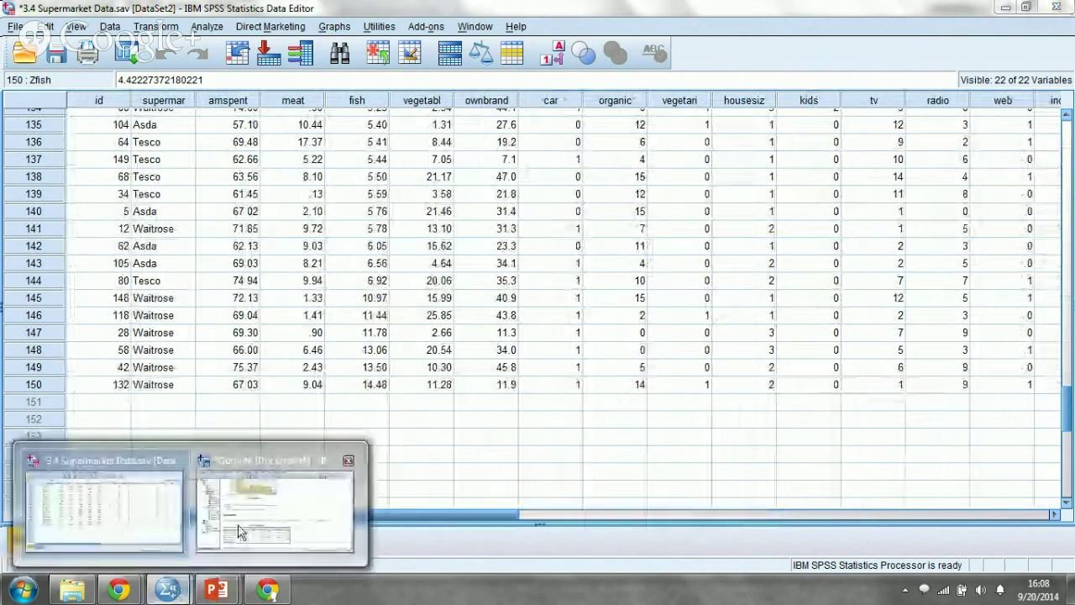
pyautogui.click(239, 531)
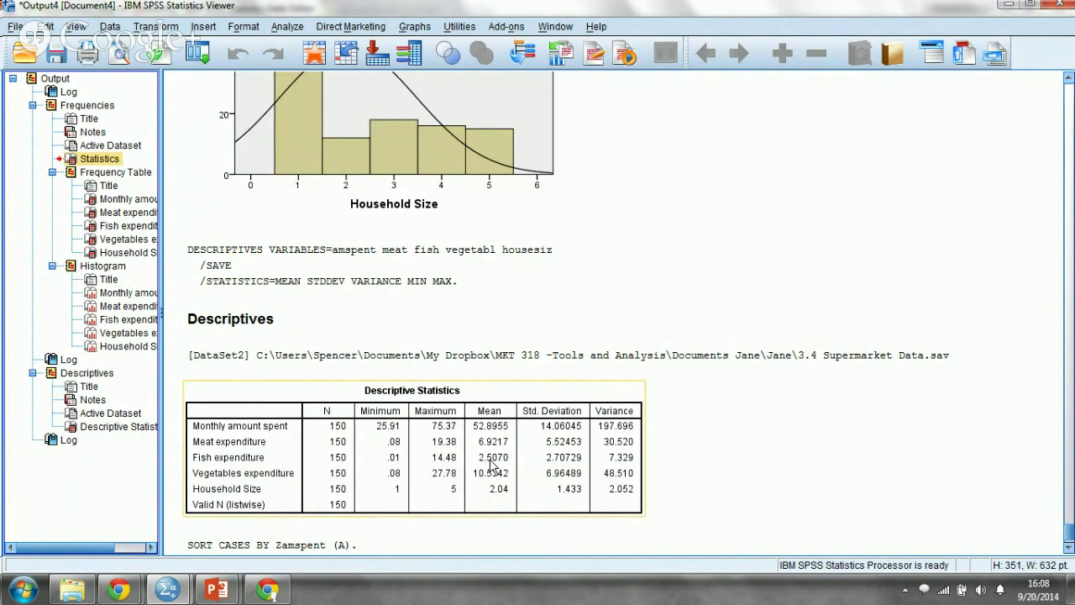
# - Return to the Data Editor and delete the fish value of case 150
pyautogui.hotkey('alt', 'Tab')
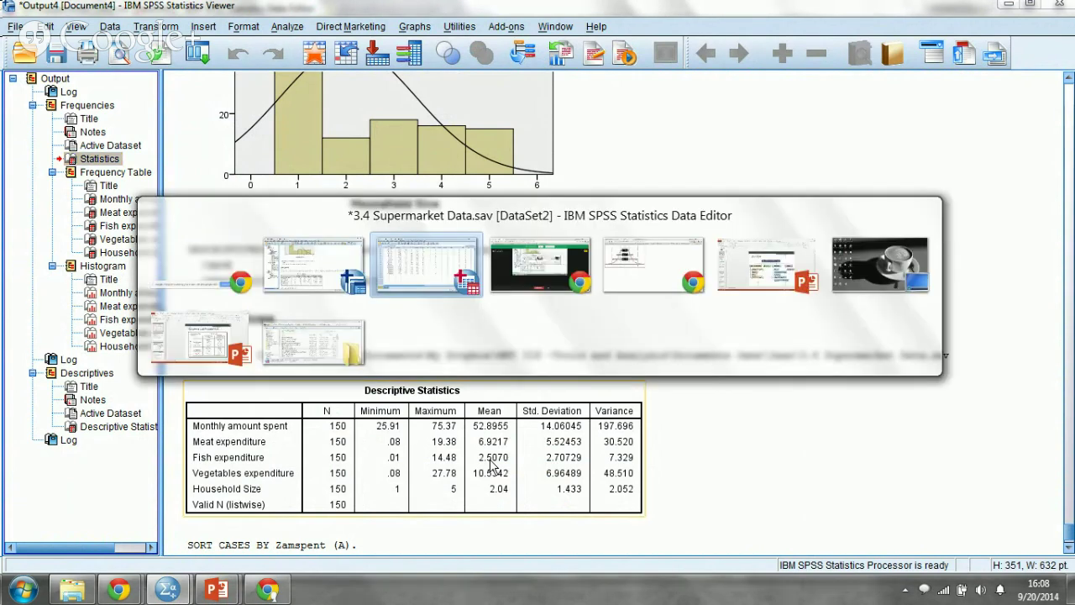
pyautogui.click(369, 391)
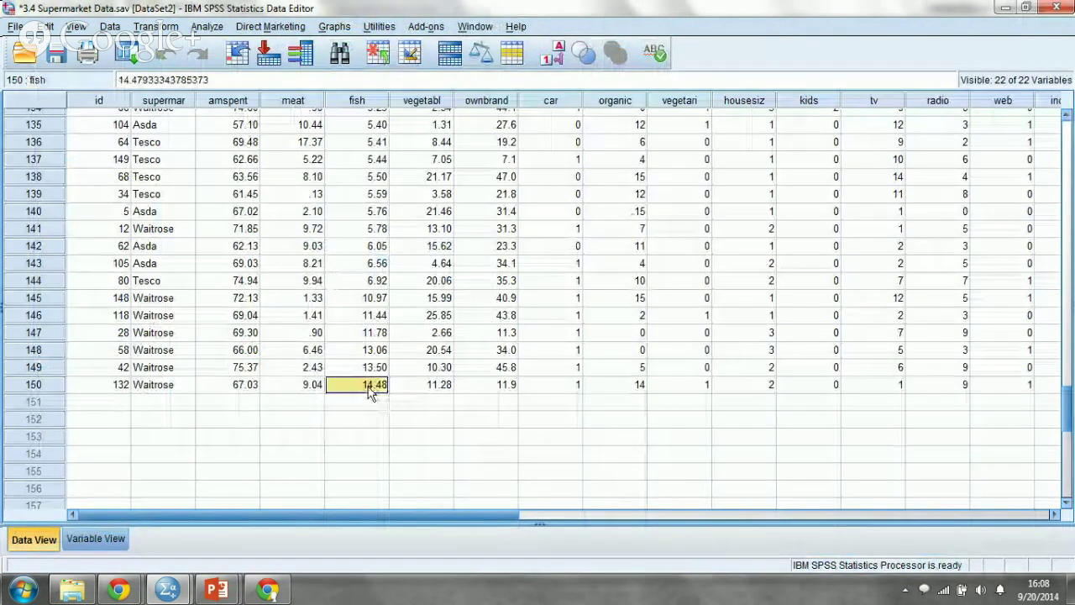
pyautogui.press('Delete')
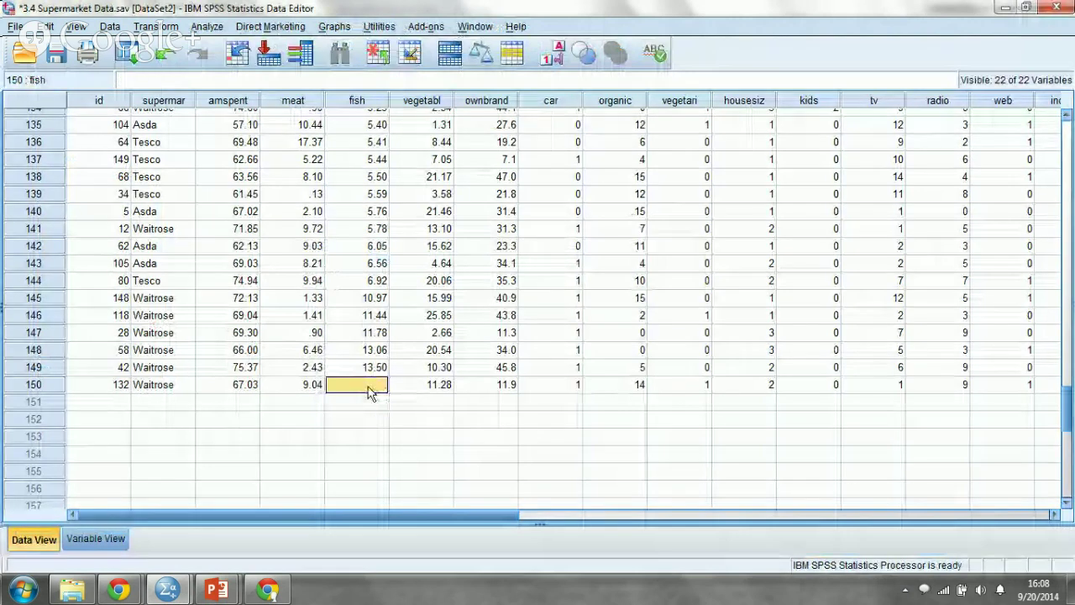
pyautogui.click(379, 462)
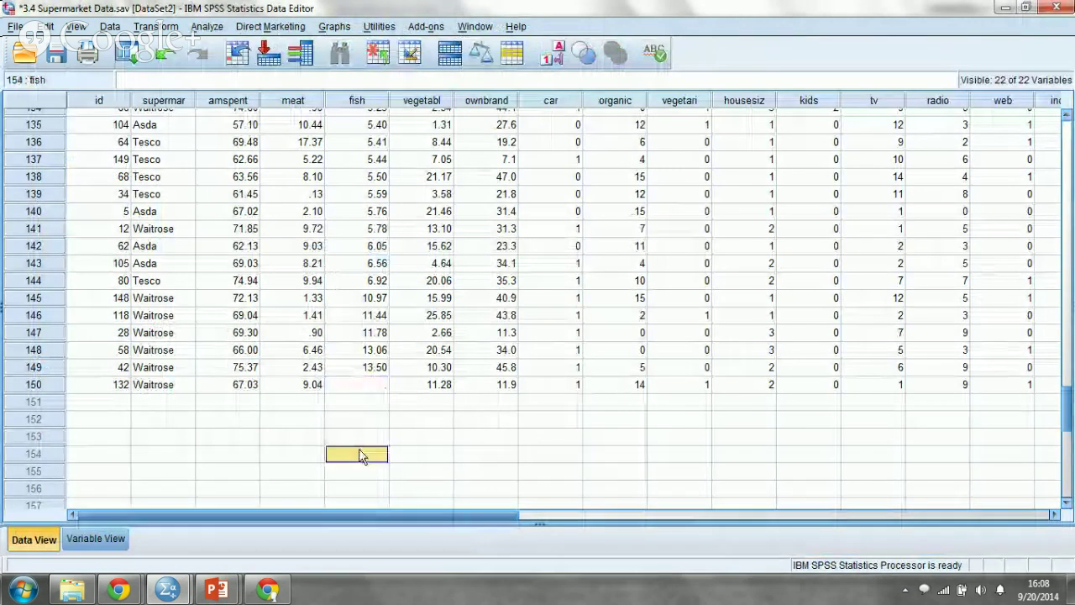
pyautogui.click(363, 383)
# - Set up a Descriptives analysis with Fish expenditure as the only variable, removing monthly amount spent, meat, vegetables and household size
pyautogui.click(207, 27)
pyautogui.moveTo(267, 68)
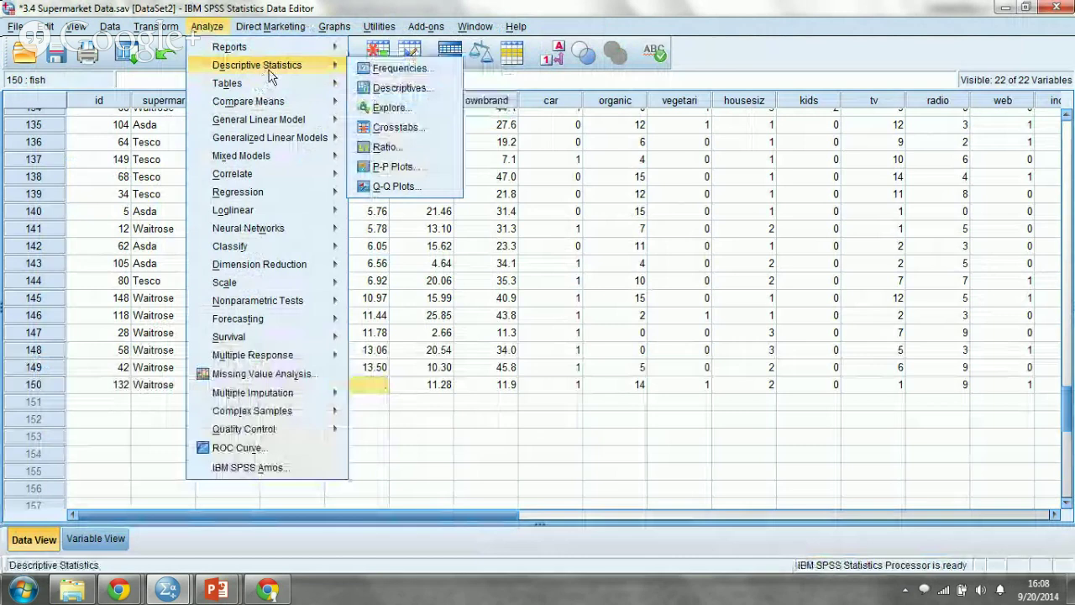
pyautogui.click(393, 88)
pyautogui.click(609, 254)
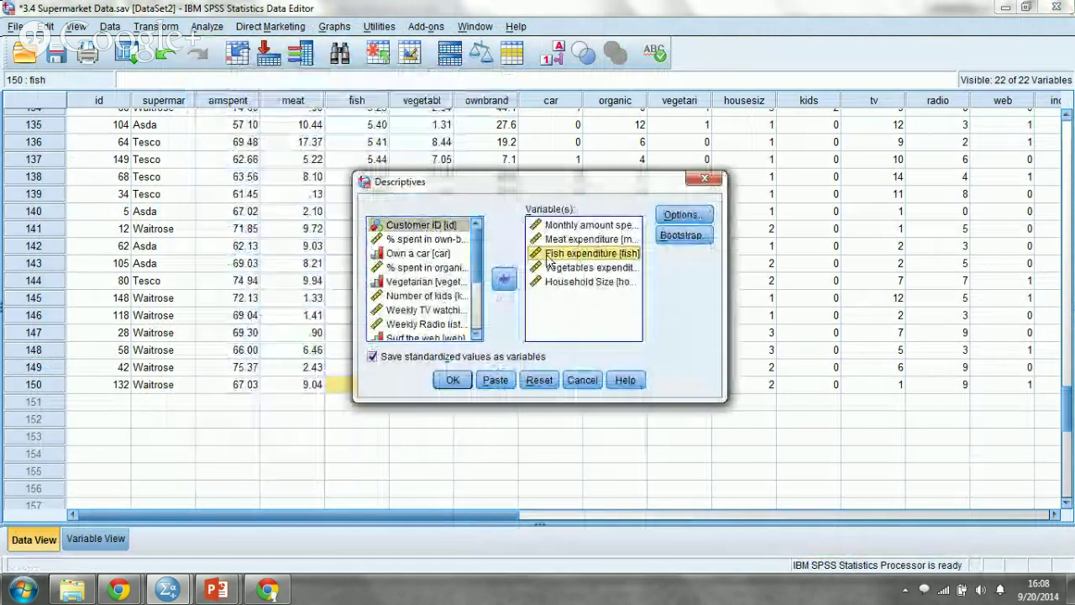
pyautogui.click(571, 227)
pyautogui.keyDown('shift'); pyautogui.click(588, 239); pyautogui.keyUp('shift')
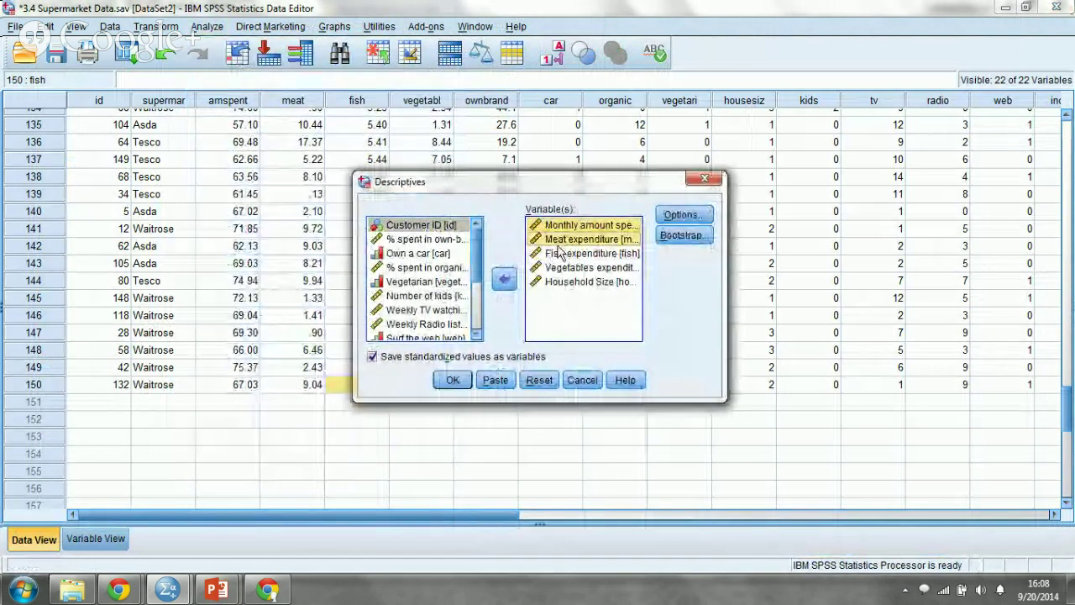
pyautogui.click(504, 278)
pyautogui.click(584, 239)
pyautogui.keyDown('shift'); pyautogui.click(584, 254); pyautogui.keyUp('shift')
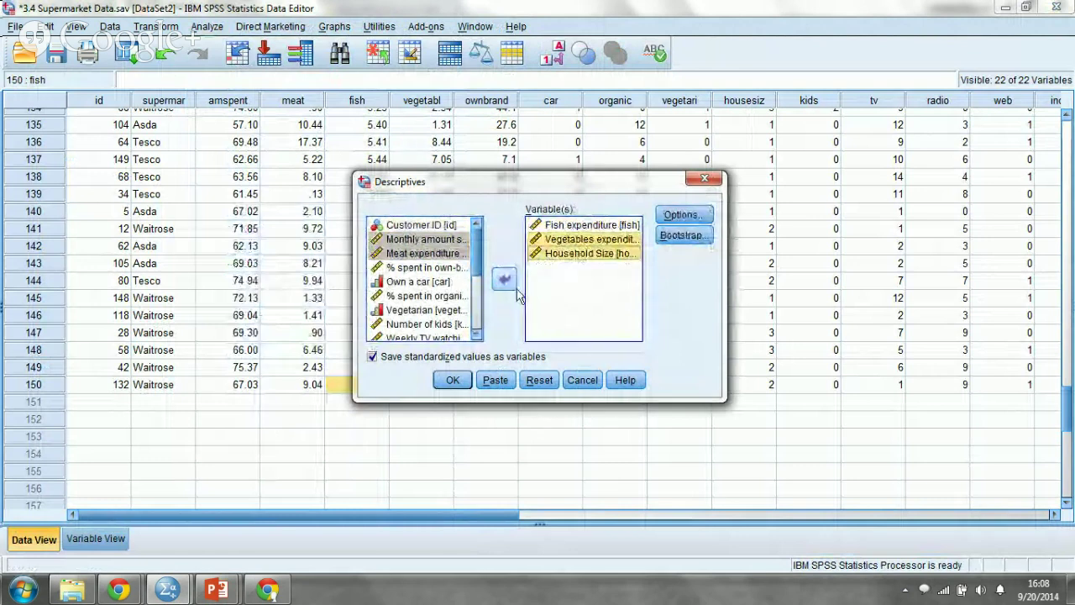
pyautogui.click(504, 280)
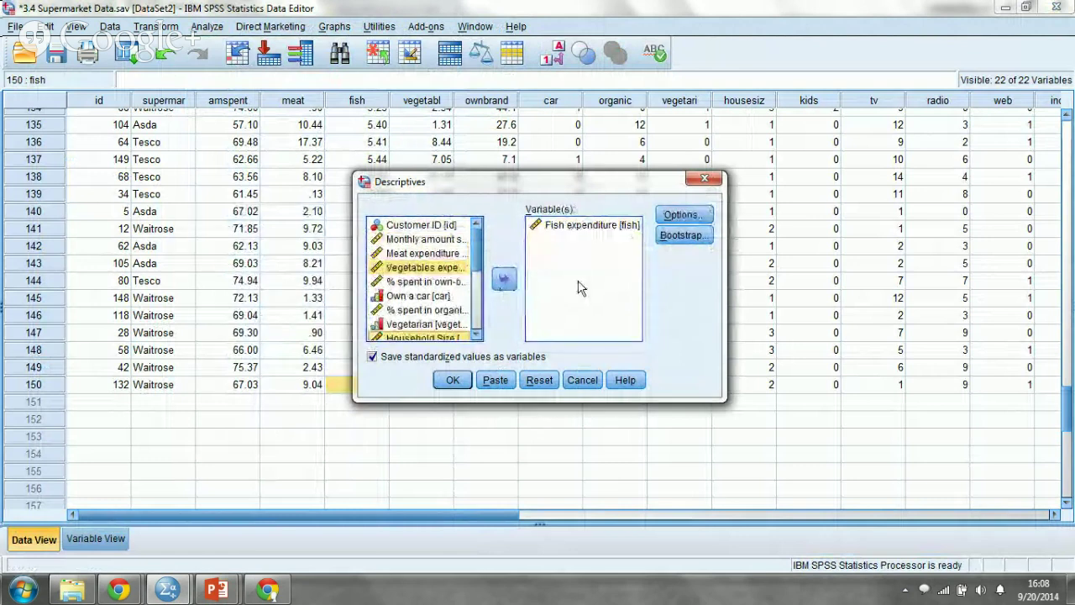
# - Run the Descriptives analysis without saving standardized values and show its Descriptive Statistics table
pyautogui.click(473, 357)
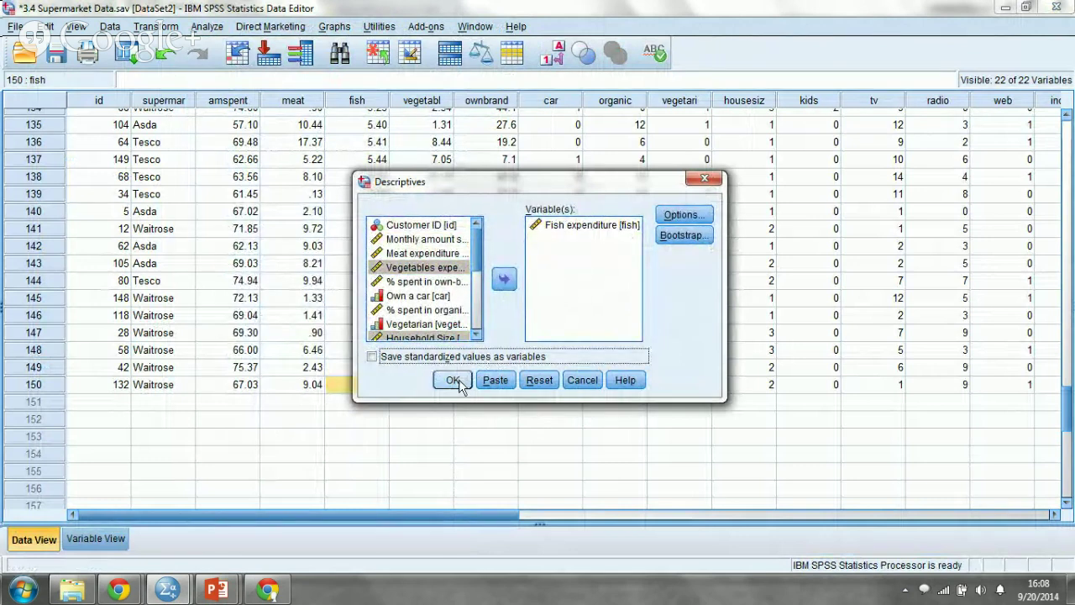
pyautogui.click(453, 380)
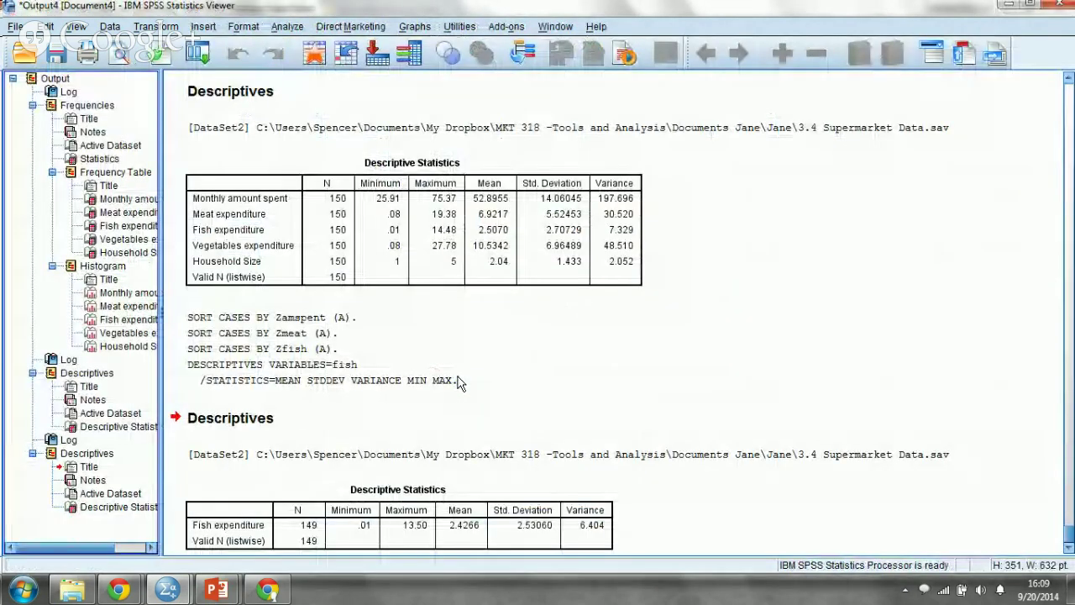
pyautogui.click(110, 508)
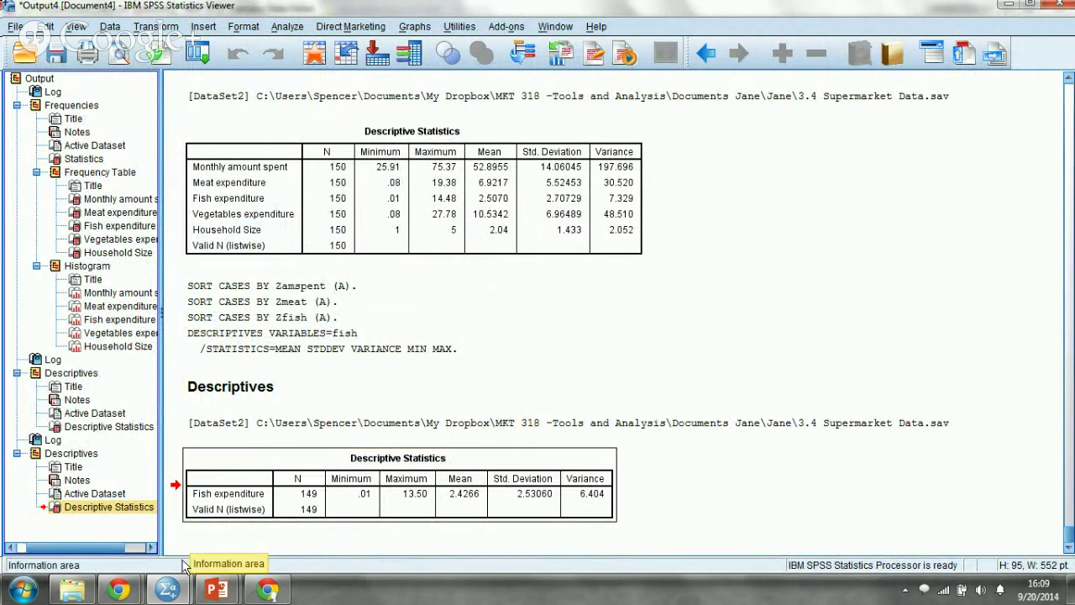
# - Return to the Data Editor and re-examine the Zfish scores of cases 145, 146 and 147
pyautogui.moveTo(168, 591)
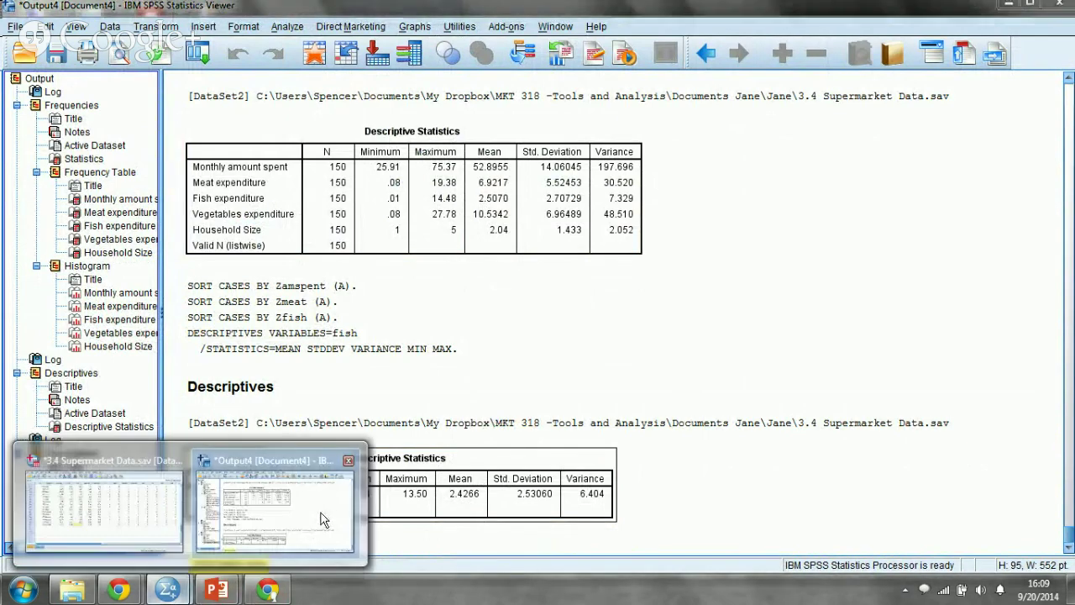
pyautogui.click(168, 500)
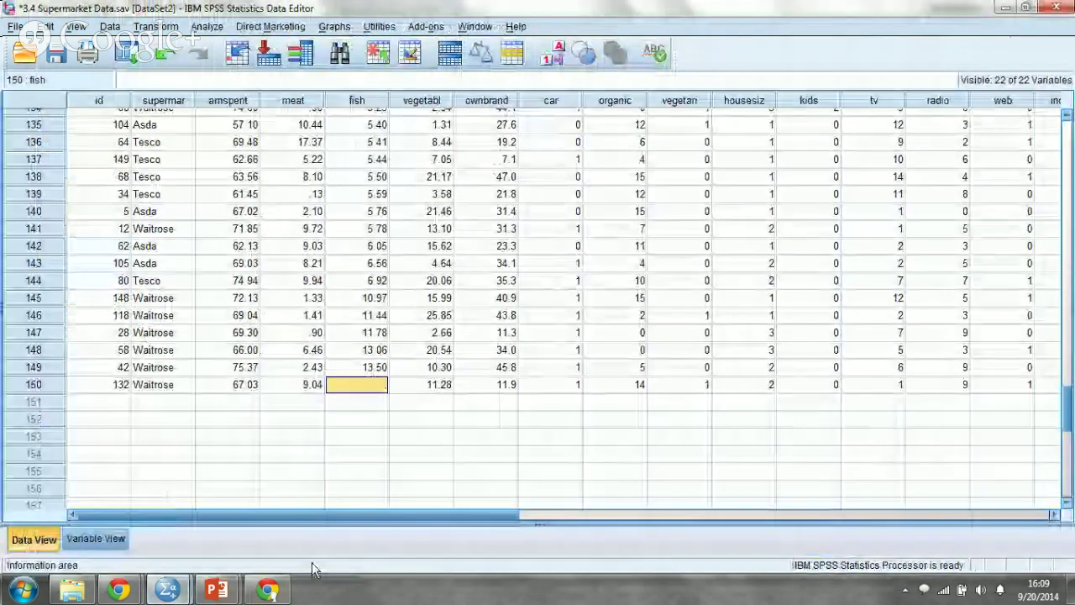
pyautogui.moveTo(168, 591)
pyautogui.moveTo(441, 512); pyautogui.dragTo(781, 513)
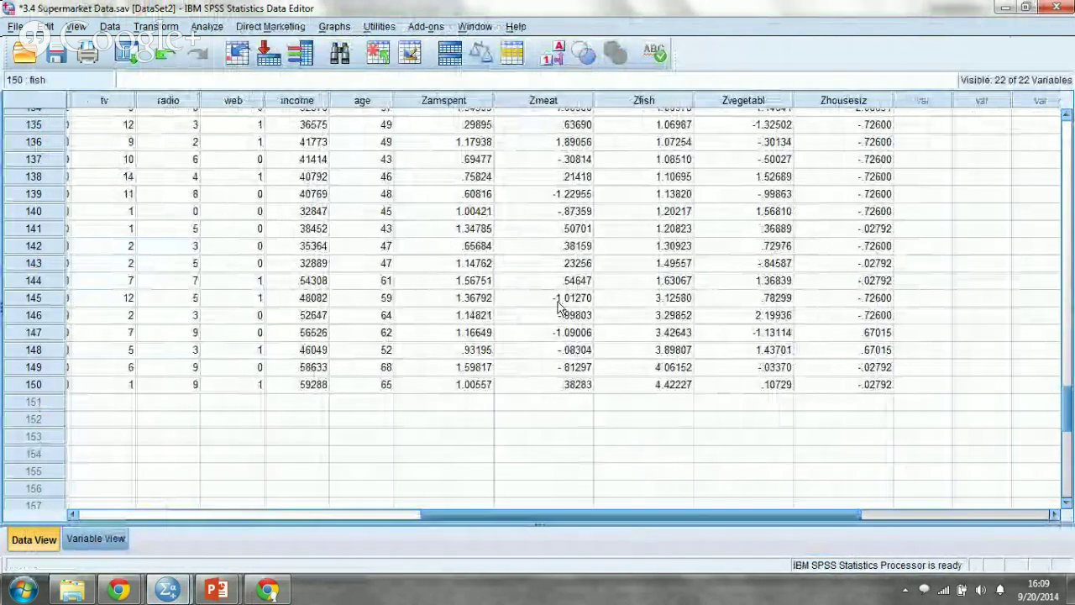
pyautogui.click(660, 316)
pyautogui.click(660, 298)
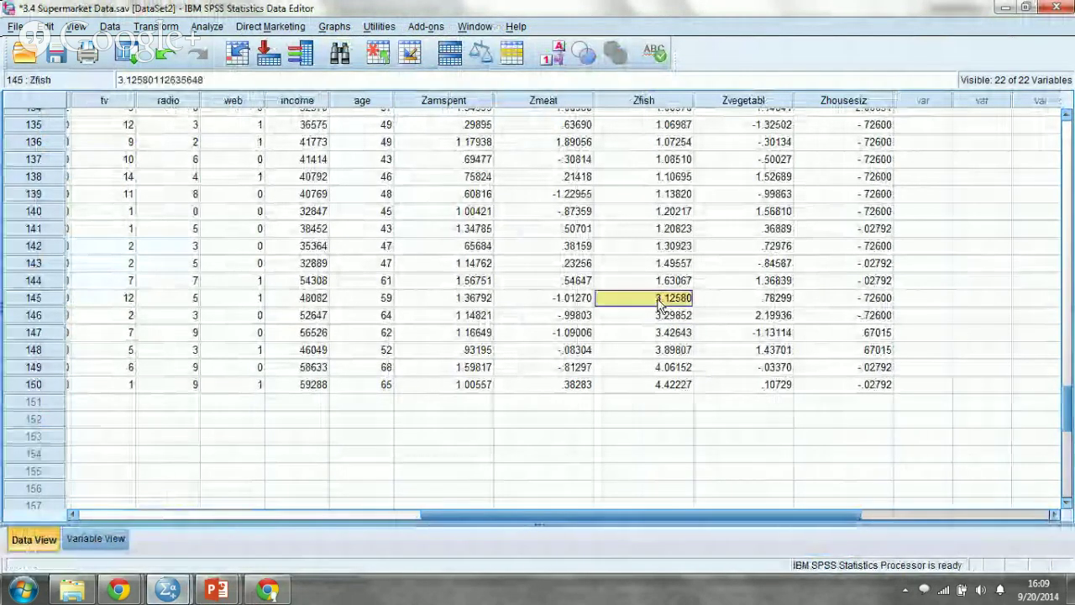
pyautogui.click(660, 315)
pyautogui.click(661, 331)
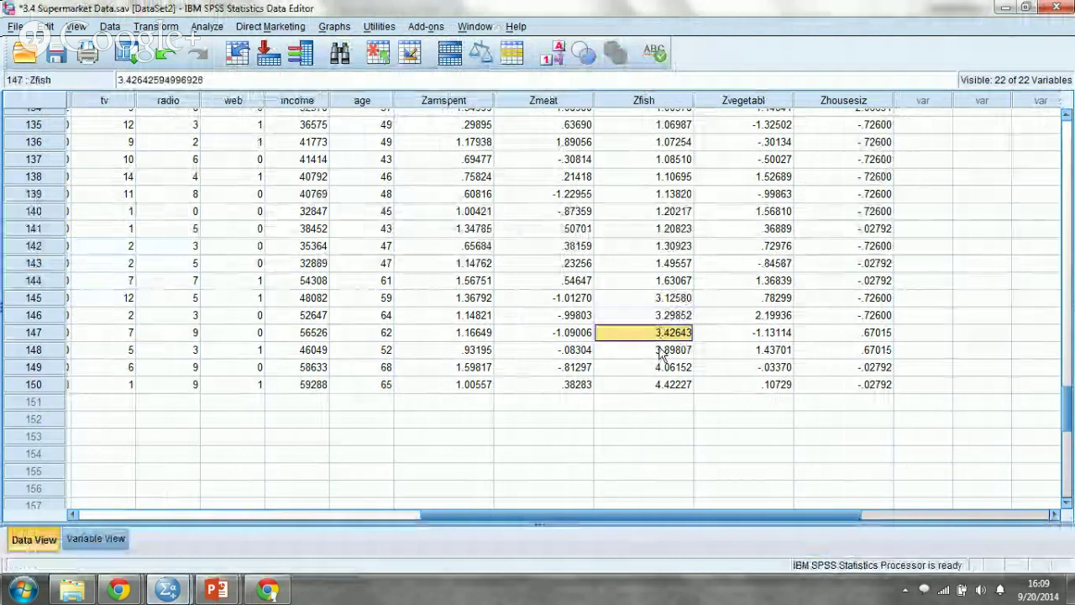
# - Examine the Zfish scores of cases 148, 149 and 150
pyautogui.click(664, 349)
pyautogui.click(660, 372)
pyautogui.click(662, 386)
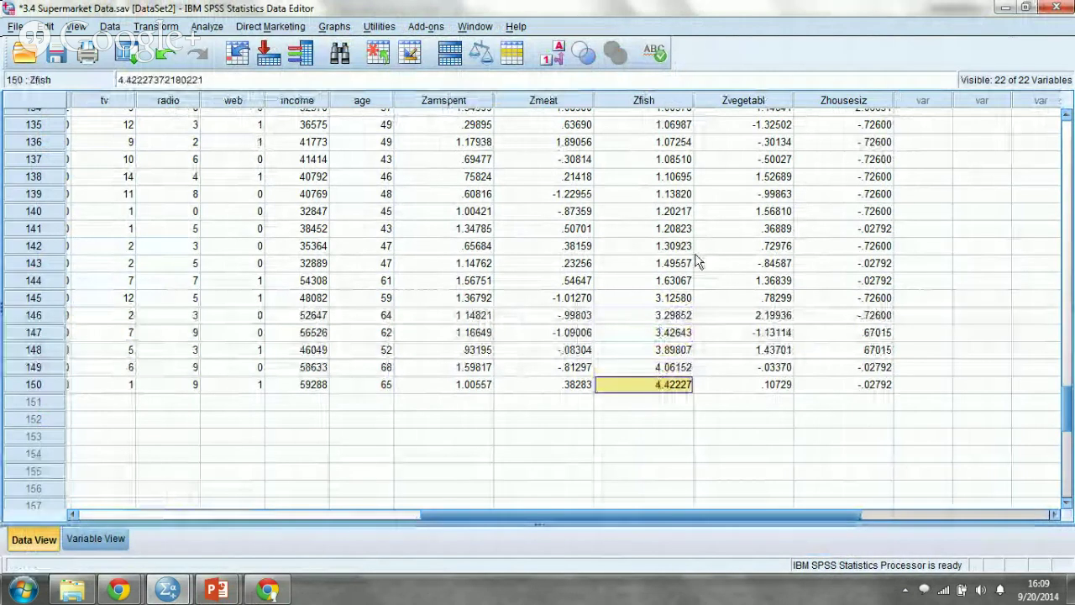
# - Delete the fish values of cases 145 through 149
pyautogui.click(662, 299)
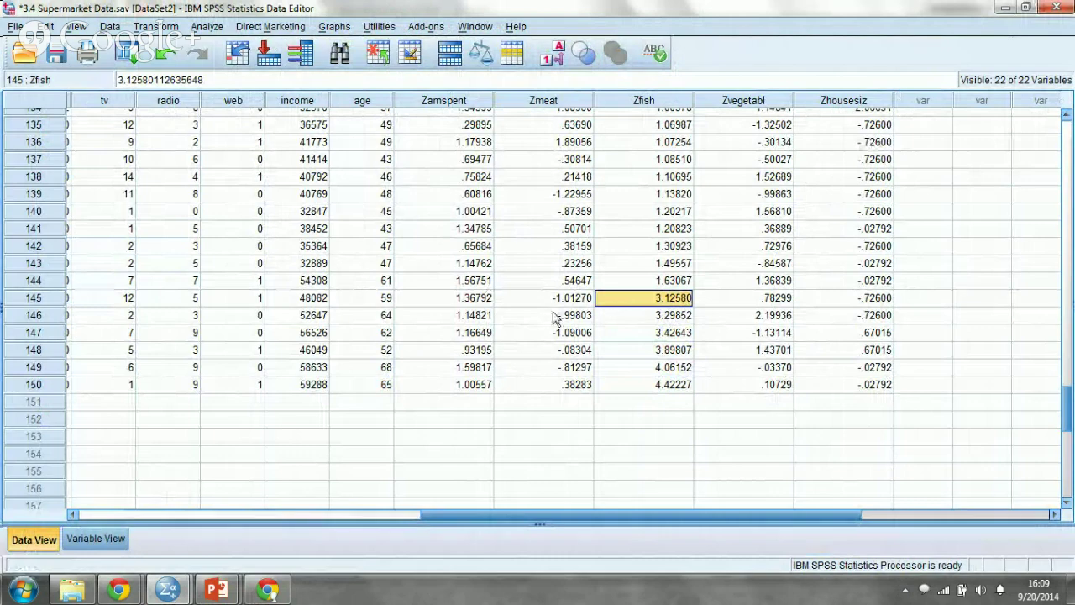
pyautogui.press('Left')
pyautogui.press('Left')
pyautogui.press('Left')
pyautogui.press('Left')
pyautogui.press('Left')
pyautogui.press('Left')
pyautogui.press('Left')
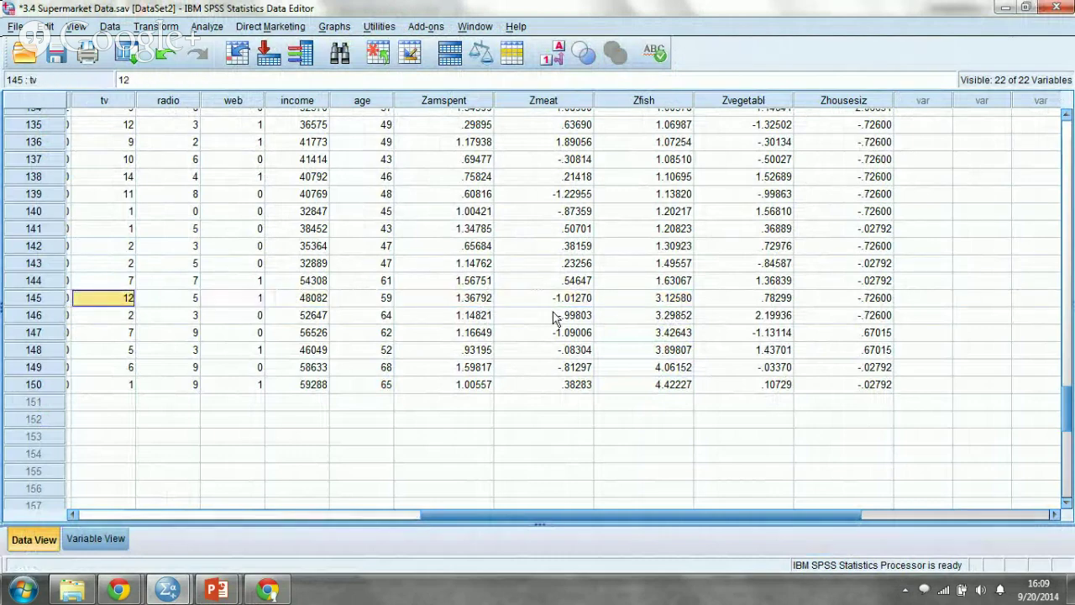
pyautogui.press('Left')
pyautogui.press('Left')
pyautogui.press('Left')
pyautogui.press('Left')
pyautogui.press('Left')
pyautogui.press('Left')
pyautogui.press('Left')
pyautogui.press('Left')
pyautogui.press('Left')
pyautogui.press('Left')
pyautogui.press('Left')
pyautogui.press('Right')
pyautogui.press('Right')
pyautogui.press('Right')
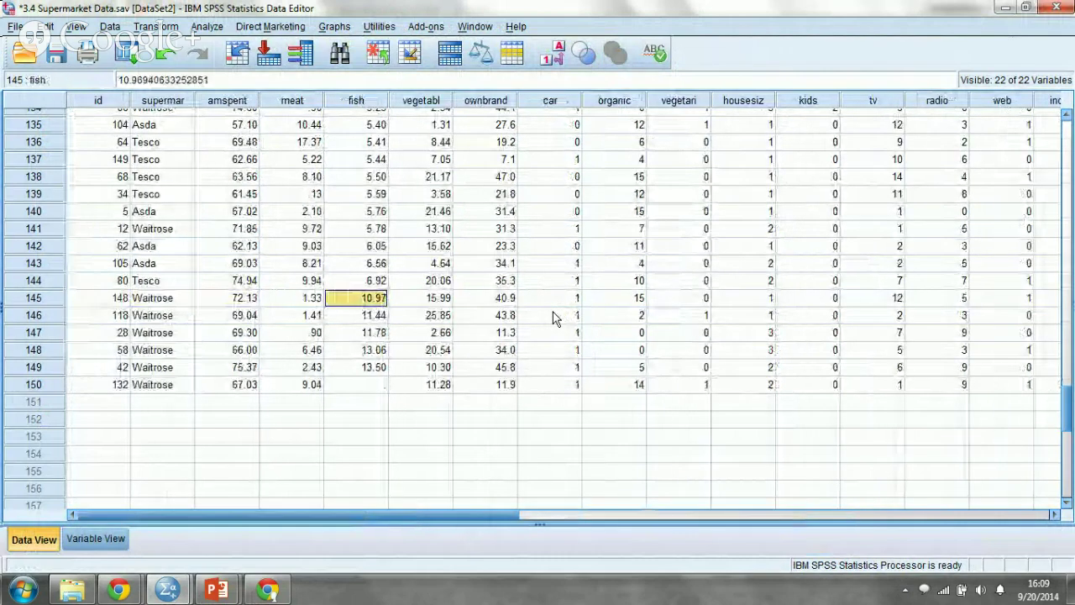
pyautogui.press('Down')
pyautogui.press('Down')
pyautogui.press('Down')
pyautogui.press('Delete')
pyautogui.press('Down')
pyautogui.press('Delete')
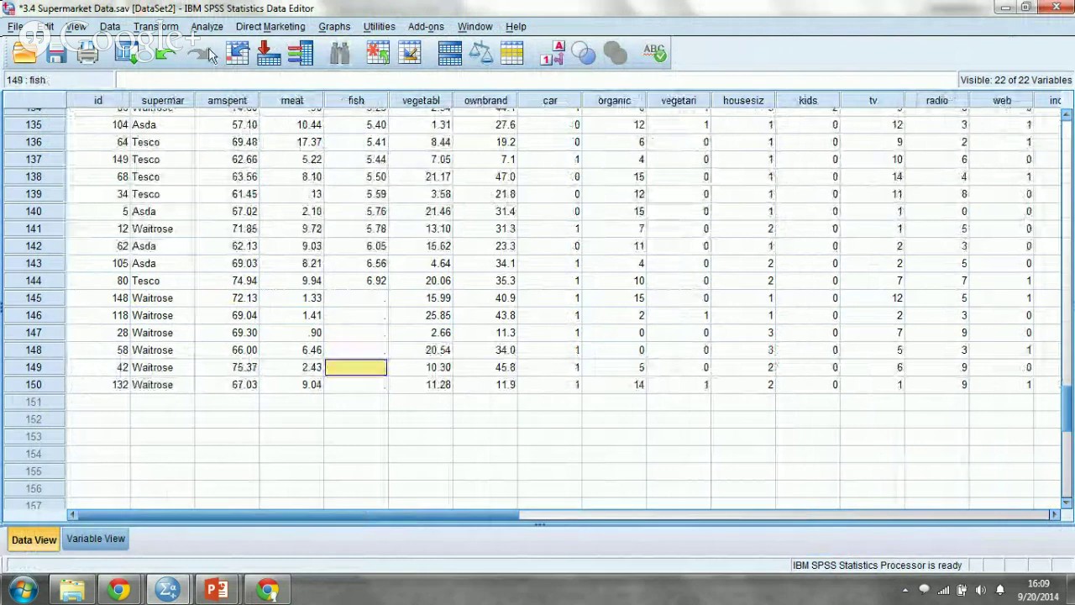
# - Rerun the Descriptives analysis for Fish expenditure and bring up the earlier Fish expenditure histogram for comparison
pyautogui.click(207, 26)
pyautogui.moveTo(263, 71)
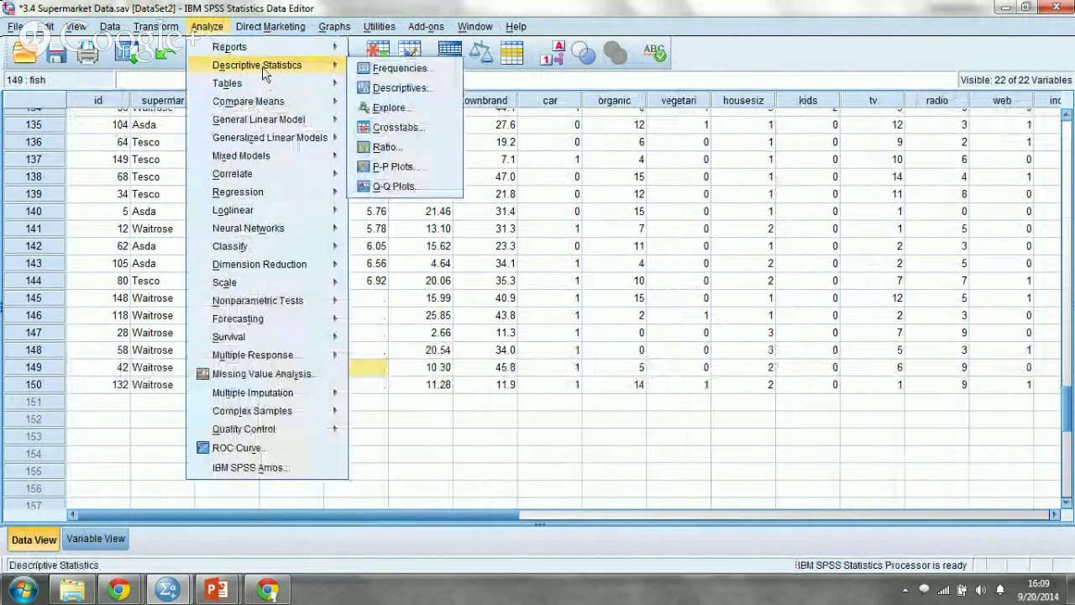
pyautogui.click(371, 89)
pyautogui.click(454, 379)
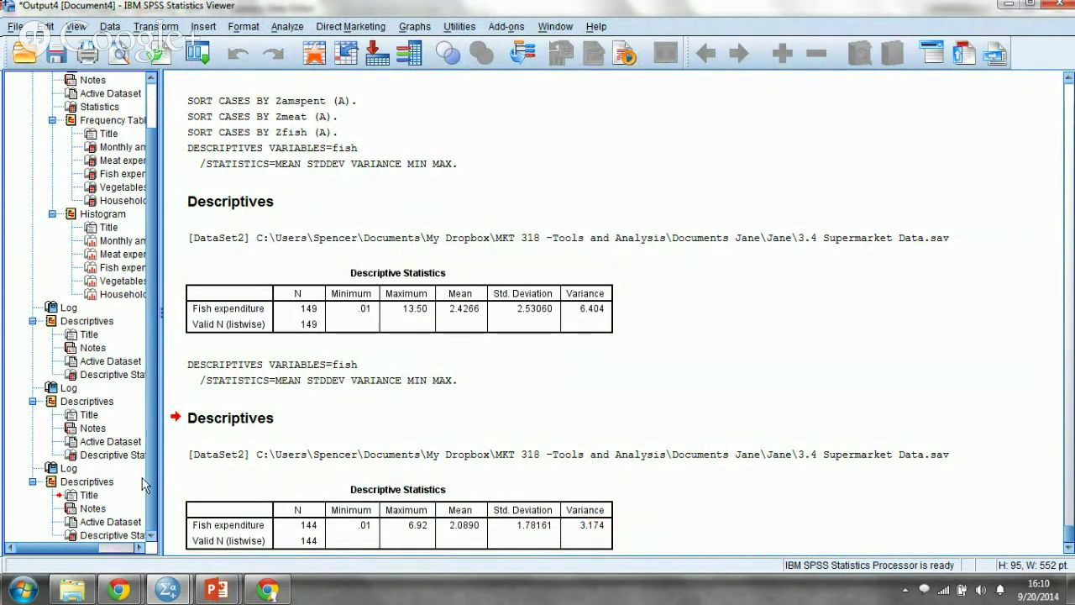
pyautogui.click(120, 267)
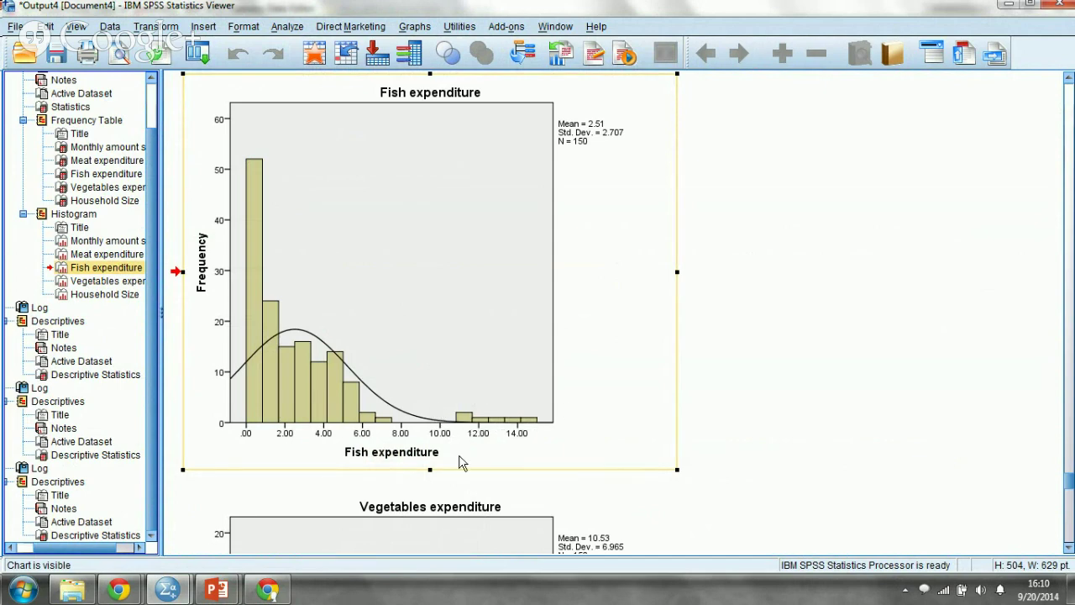
# - Run Frequencies for Fish expenditure only, removing monthly amount spent, meat, vegetables and household size, and show the new histogram
pyautogui.click(293, 28)
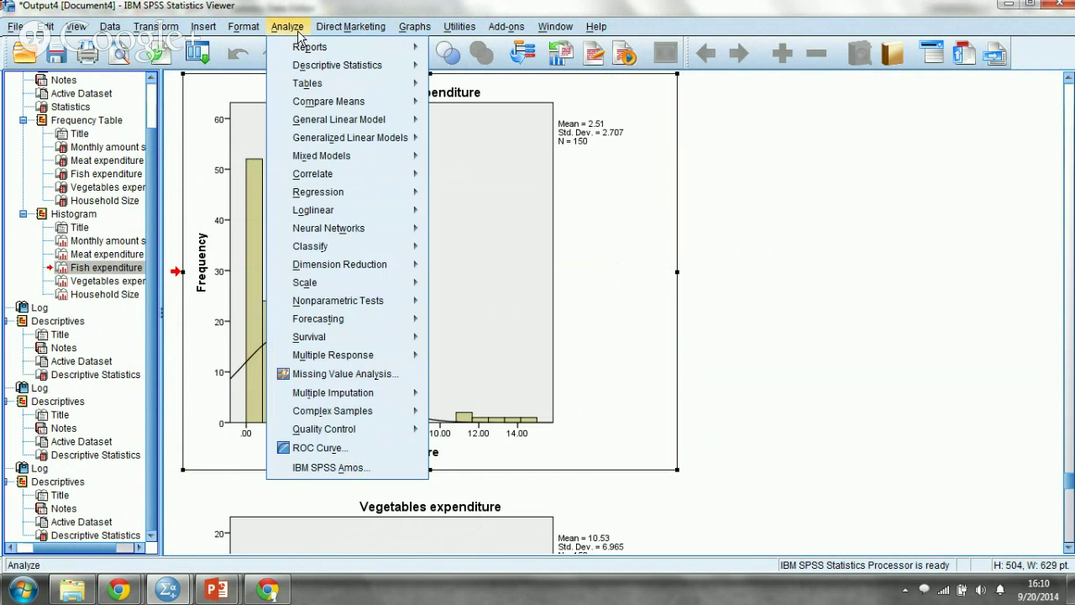
pyautogui.moveTo(344, 65)
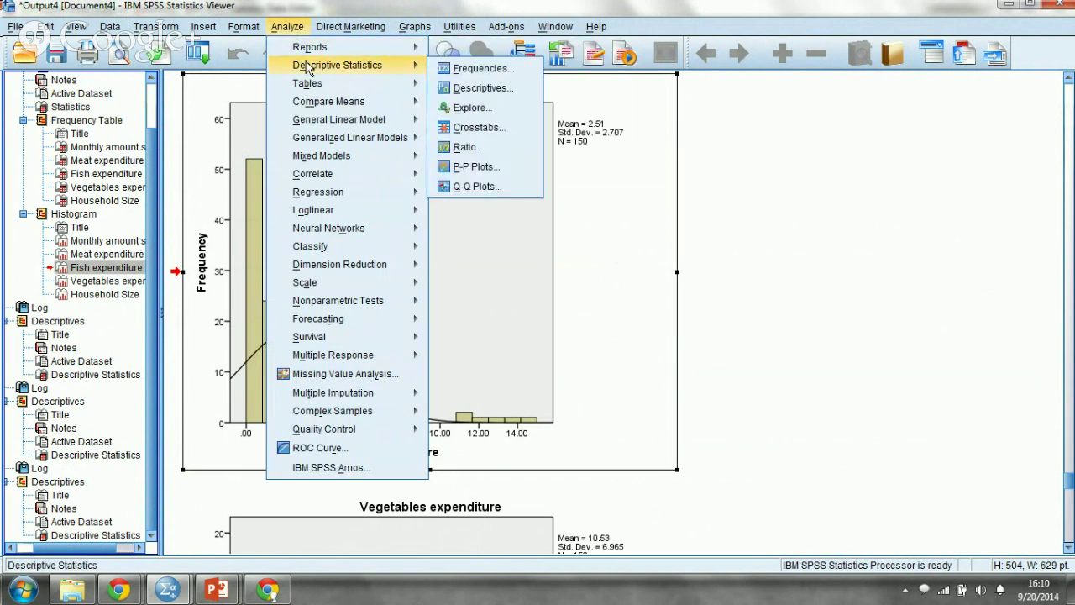
pyautogui.click(453, 72)
pyautogui.click(578, 242)
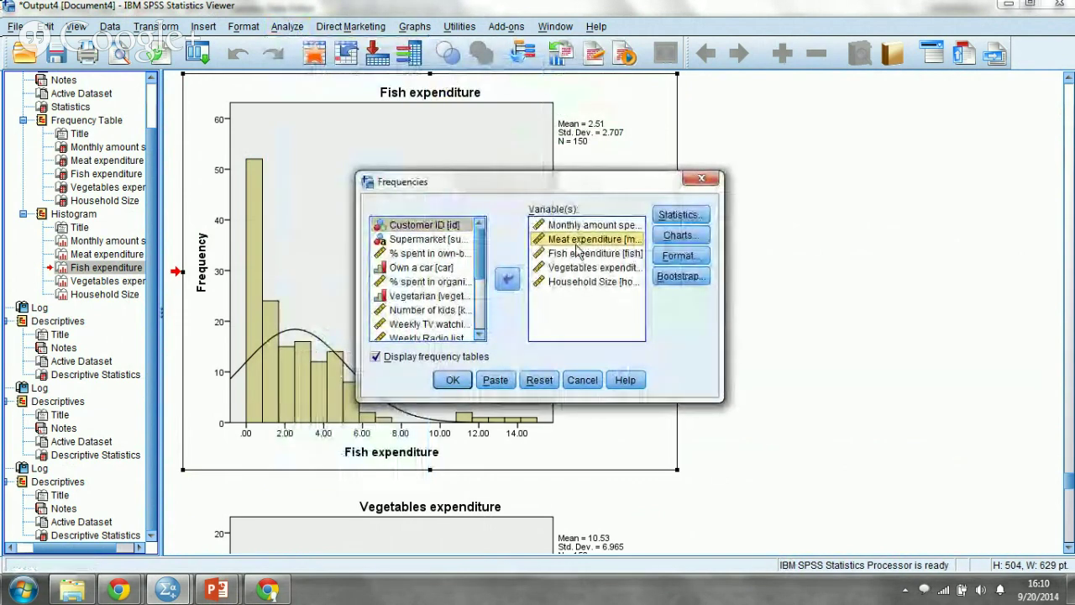
pyautogui.keyDown('ctrl'); pyautogui.click(579, 225); pyautogui.keyUp('ctrl')
pyautogui.click(507, 278)
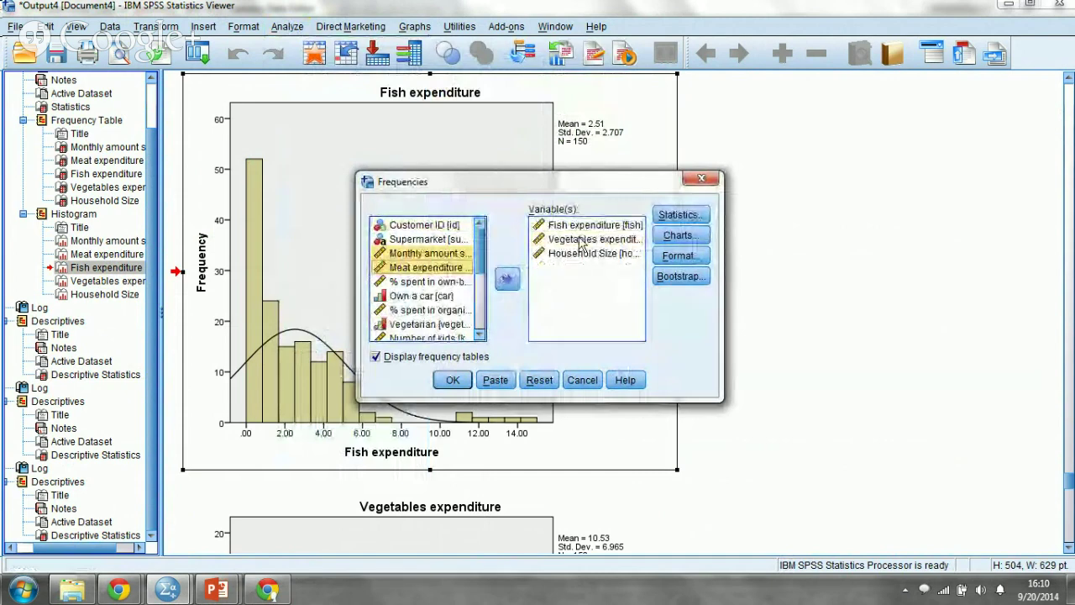
pyautogui.click(580, 239)
pyautogui.keyDown('ctrl'); pyautogui.click(581, 252); pyautogui.keyUp('ctrl')
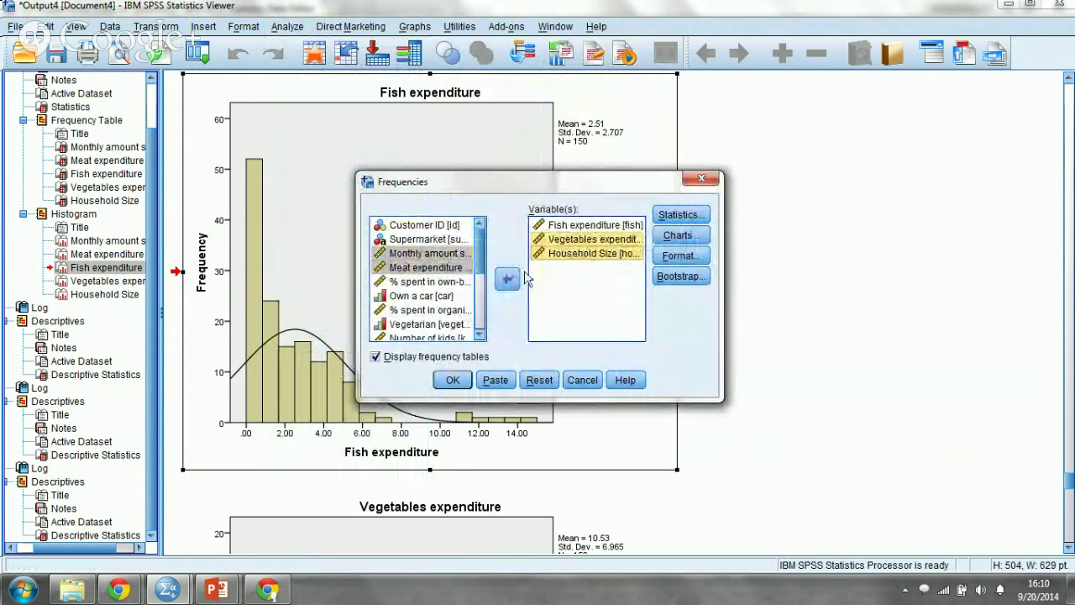
pyautogui.click(507, 278)
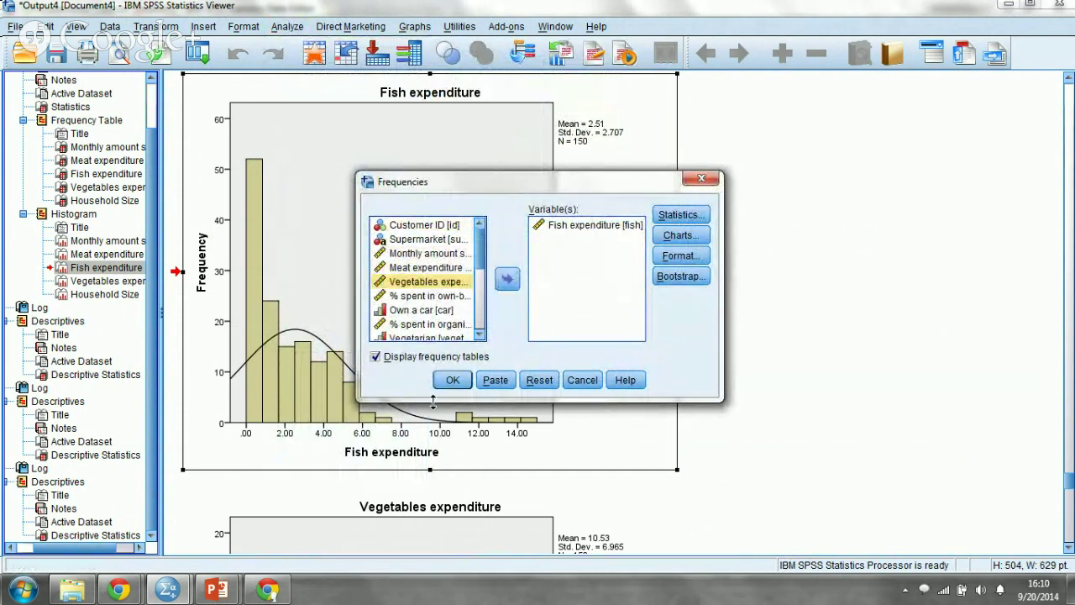
pyautogui.click(451, 382)
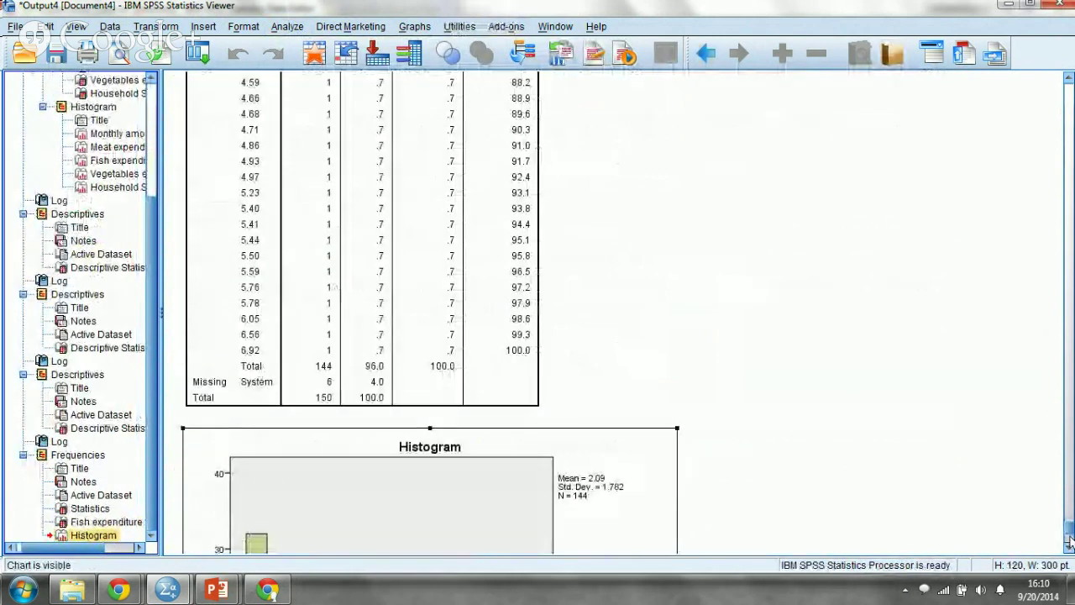
pyautogui.scroll(-5, 1068, 542)
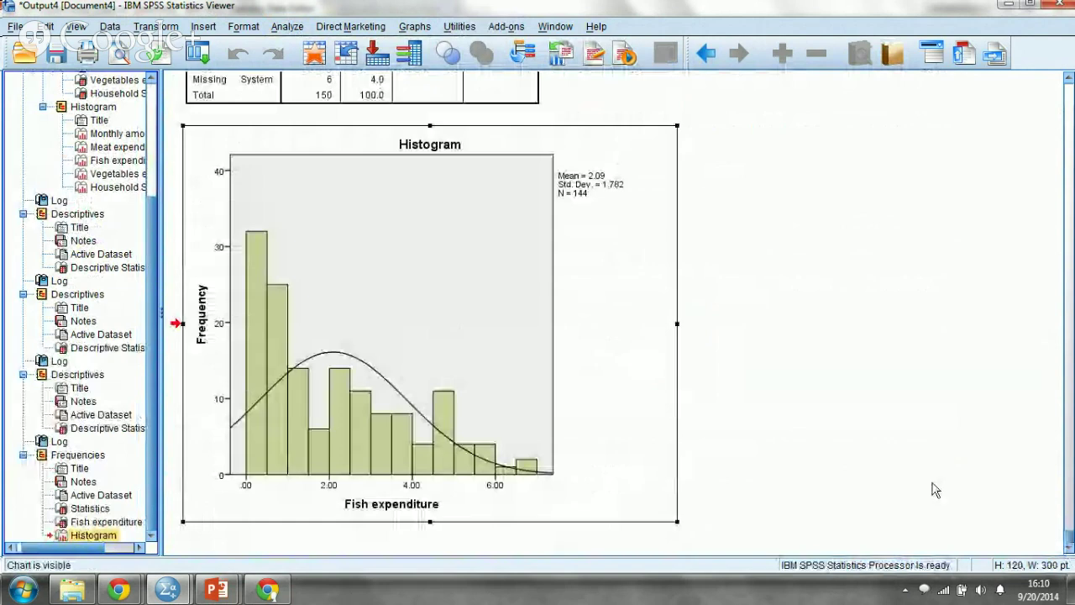